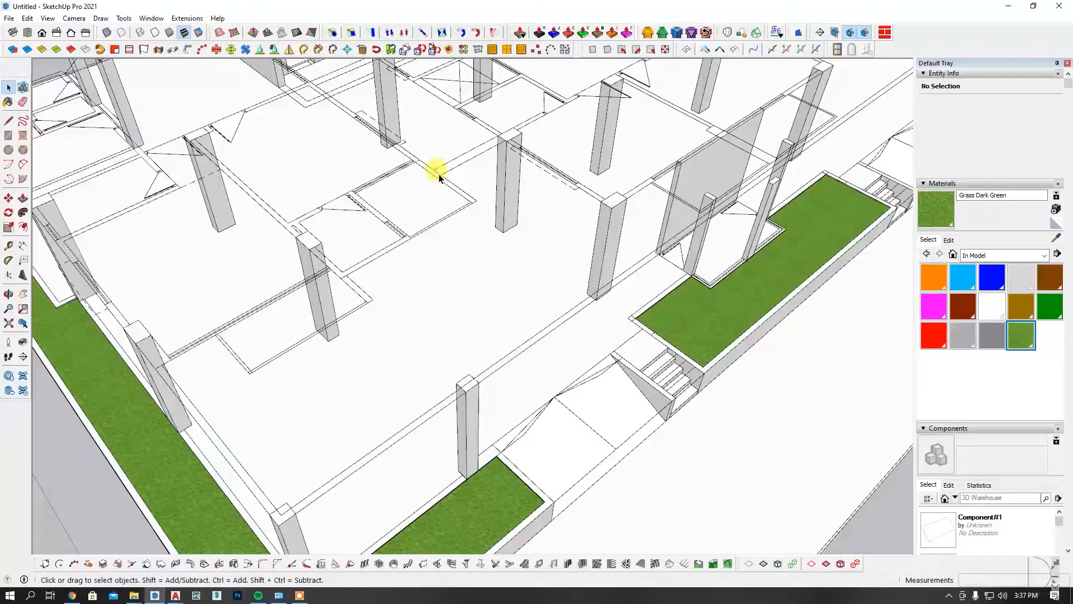
Isolate the upper floor plan group above the columns so the rest of the model is hidden
middle_drag(500, 237, 460, 206)
scroll(468, 201, up, 2)
right_click(469, 201)
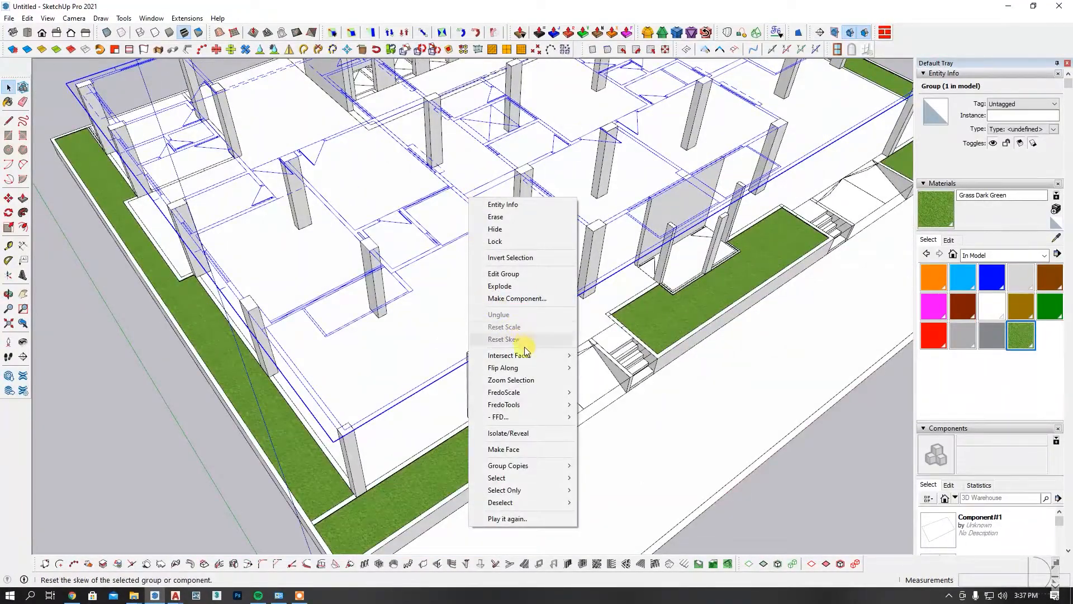
click(528, 433)
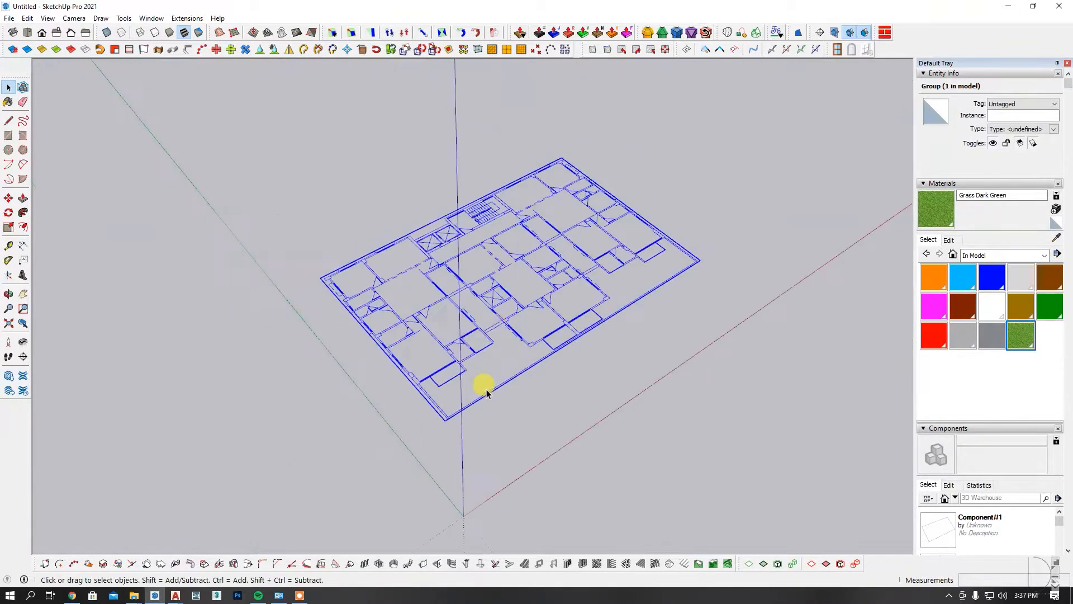
scroll(503, 305, up, 2)
scroll(493, 299, down, 2)
click(642, 415)
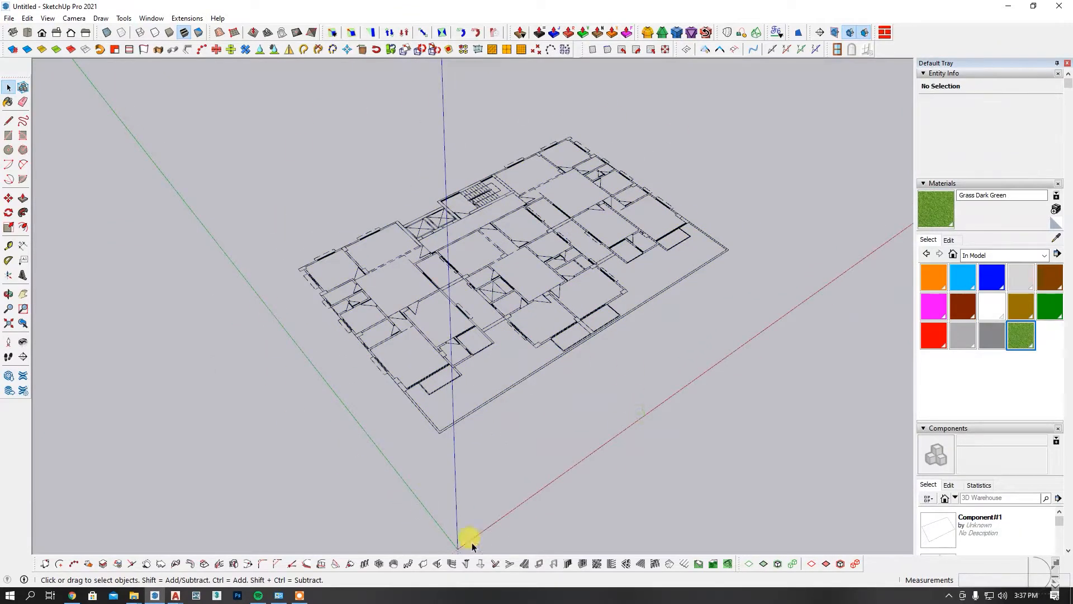
Draw a rectangle over the isolated floor plan between its two diagonally opposite outer corners
scroll(438, 347, up, 2)
scroll(407, 366, down, 2)
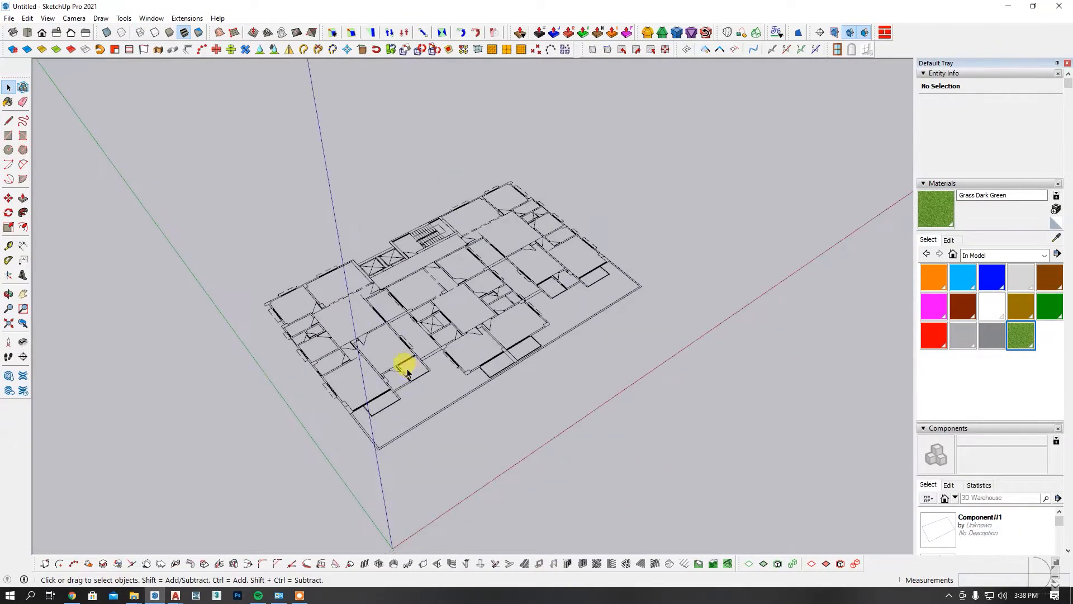
scroll(485, 307, up, 3)
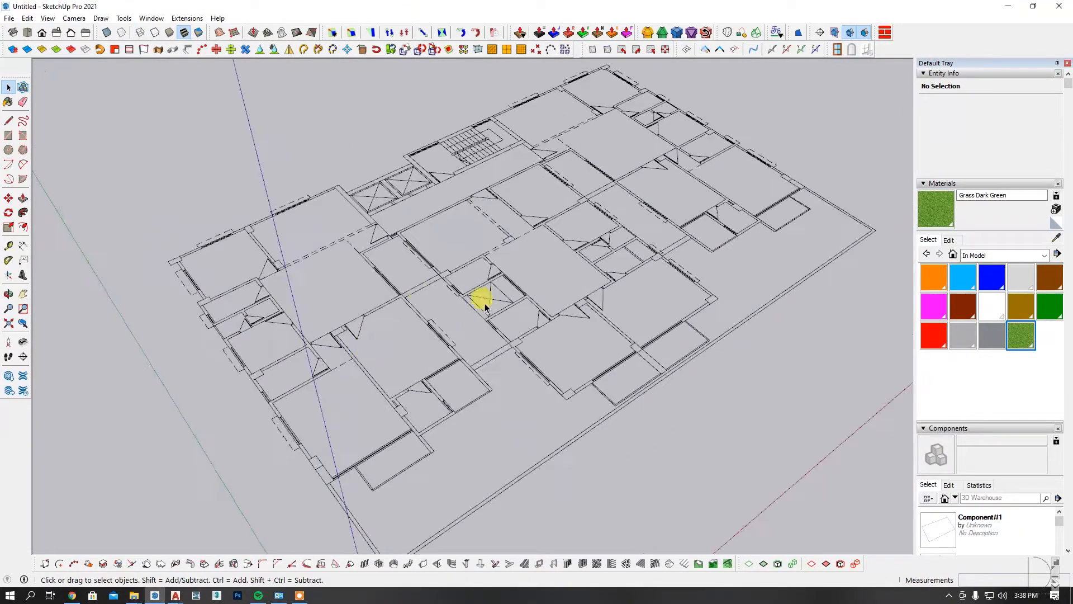
click(9, 136)
scroll(180, 266, up, 2)
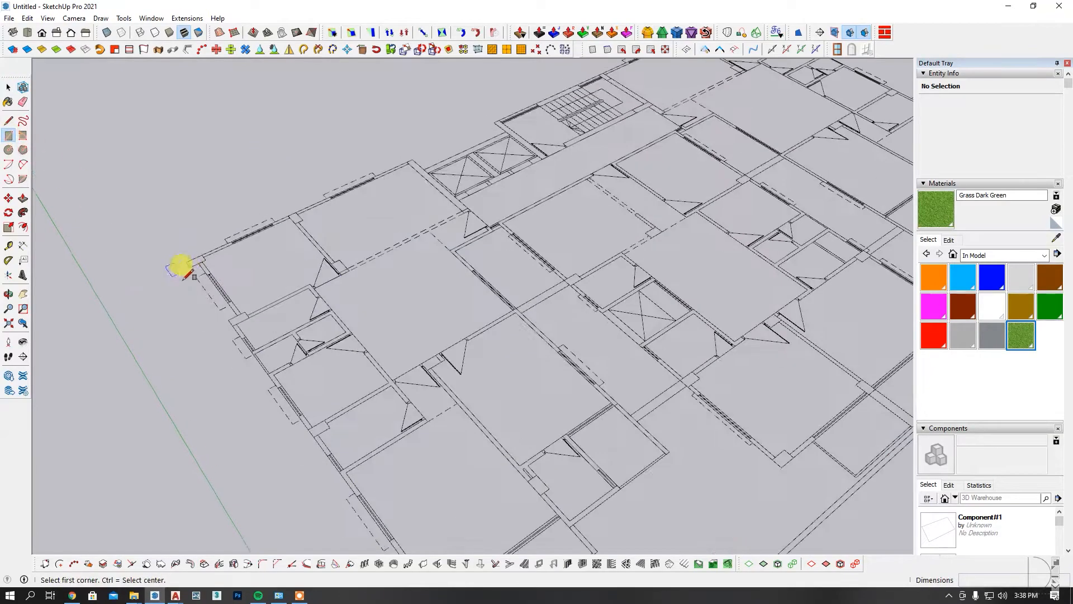
click(186, 262)
scroll(187, 252, down, 3)
scroll(537, 213, up, 6)
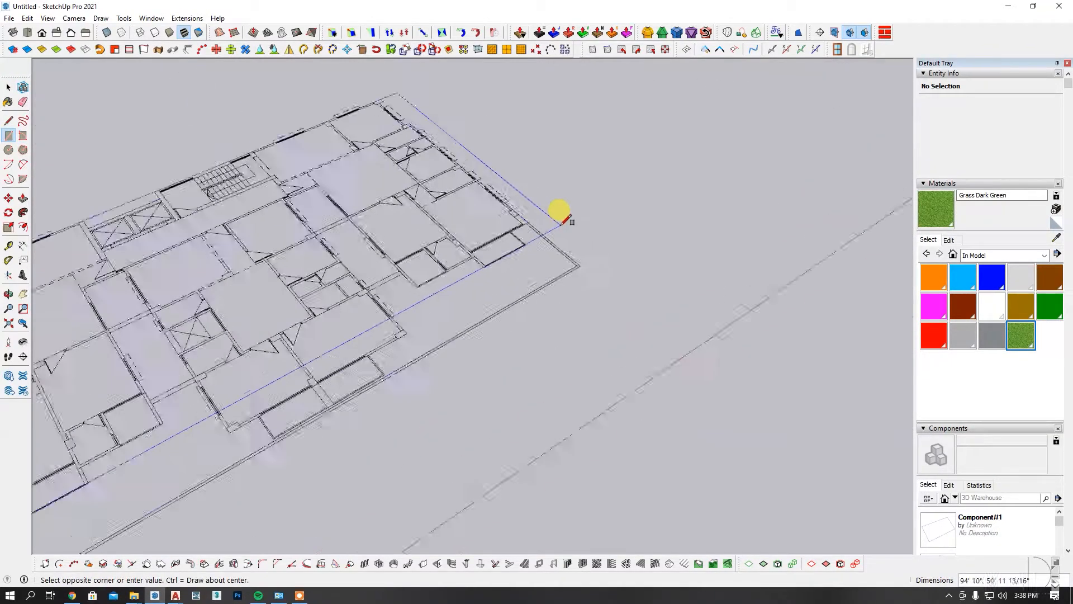
scroll(536, 212, down, 3)
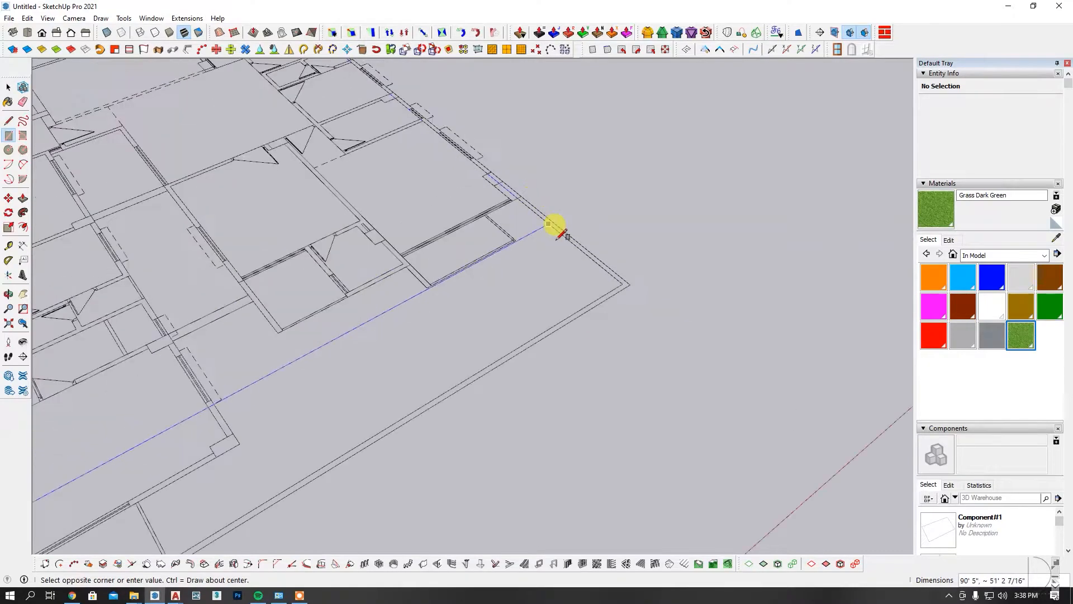
click(638, 284)
Examine the new rectangular face from several sides against the floor plan's outline and projections
scroll(699, 270, down, 5)
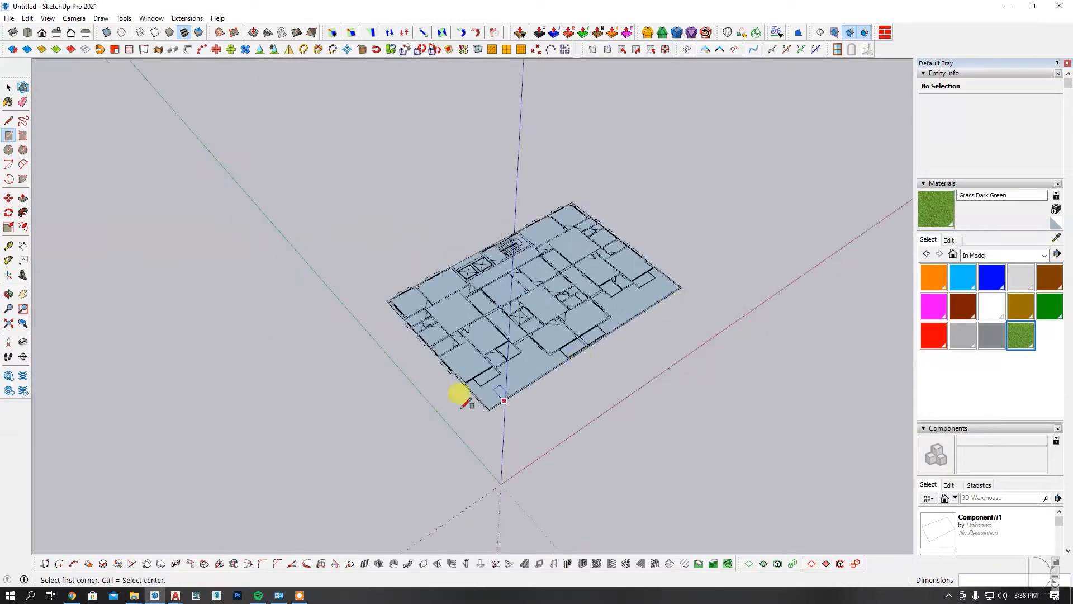
scroll(414, 323, up, 3)
scroll(412, 320, up, 3)
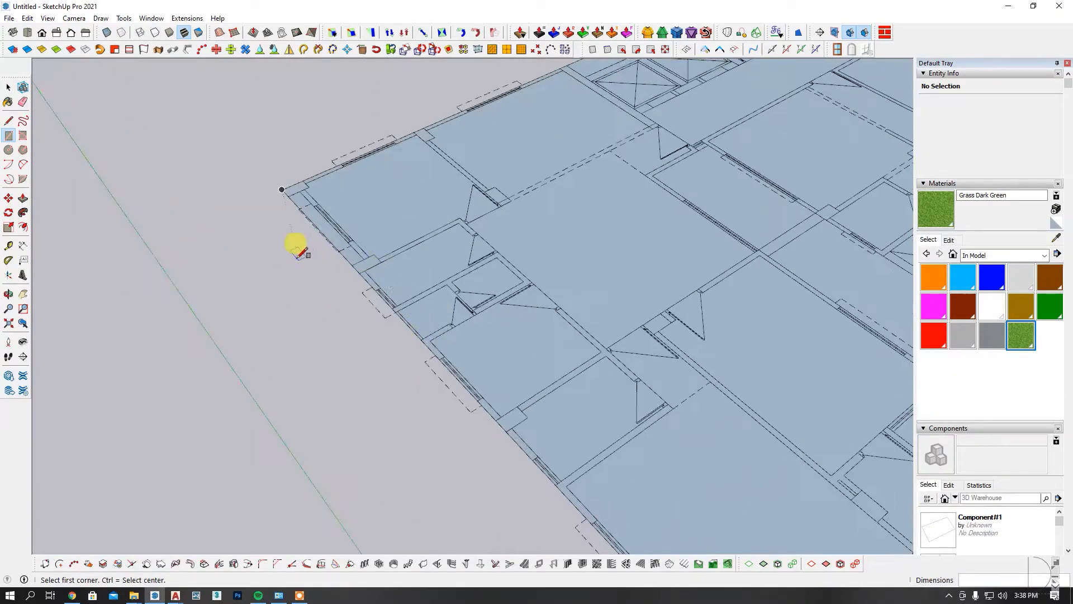
scroll(313, 206, up, 2)
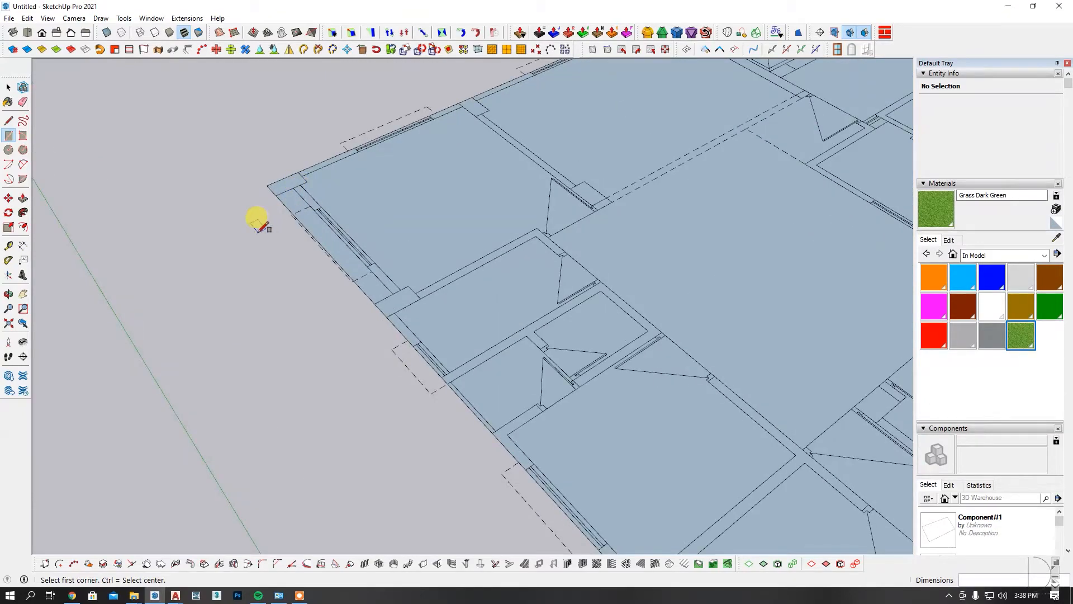
scroll(252, 229, down, 6)
scroll(530, 296, up, 2)
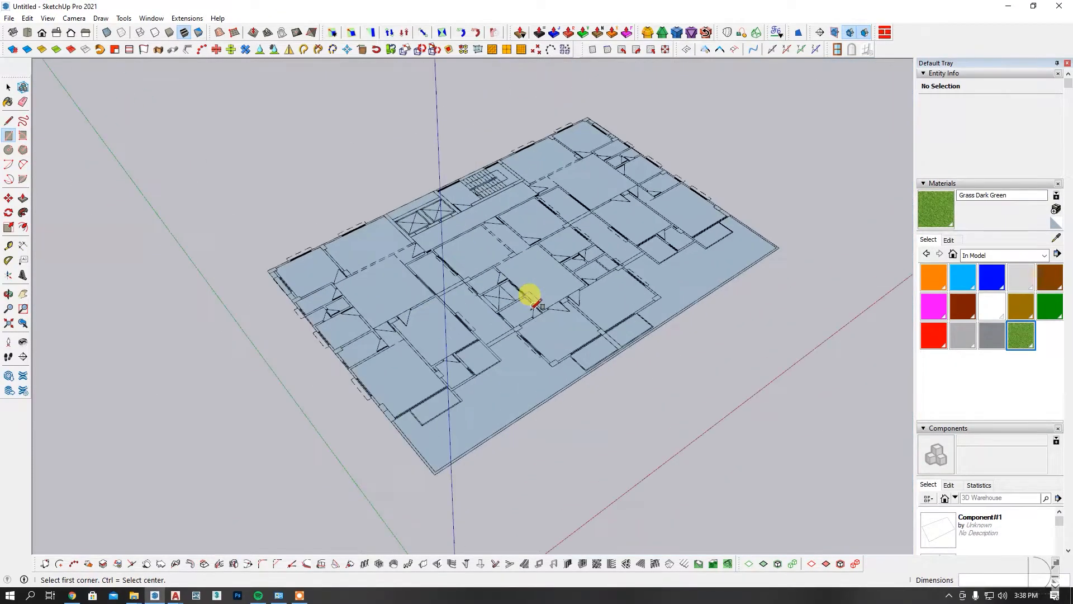
middle_drag(823, 189, 445, 153)
scroll(441, 155, down, 2)
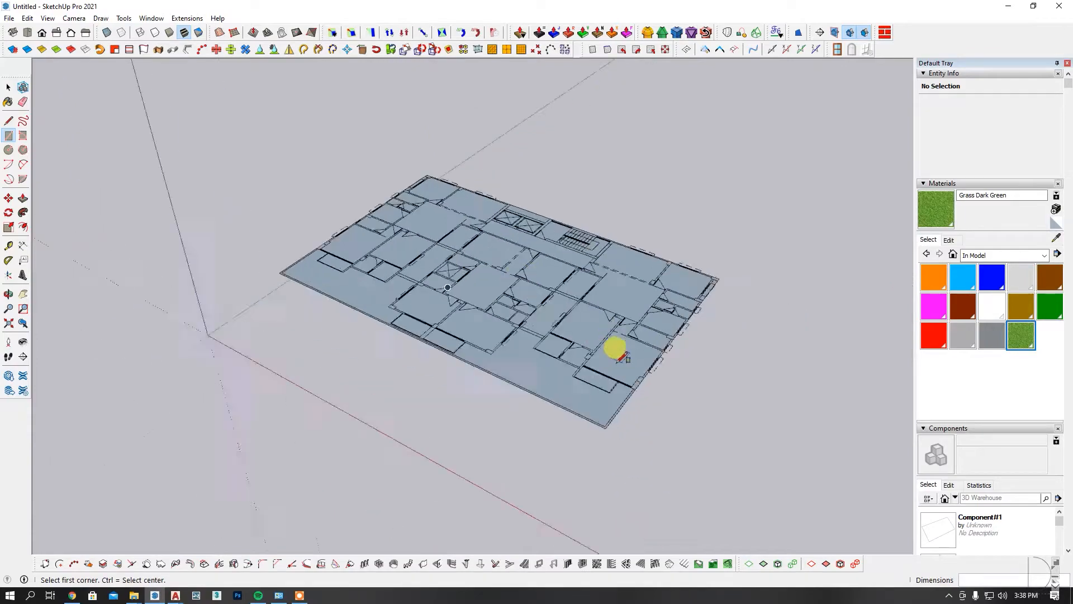
scroll(620, 359, up, 3)
middle_drag(620, 359, 556, 347)
scroll(703, 330, up, 3)
scroll(703, 328, down, 3)
middle_drag(703, 328, 879, 385)
scroll(879, 384, down, 1)
middle_drag(469, 387, 519, 378)
Delete the rectangular face and its boundary edges from the floor plan
scroll(519, 378, up, 3)
key(space)
double_click(529, 371)
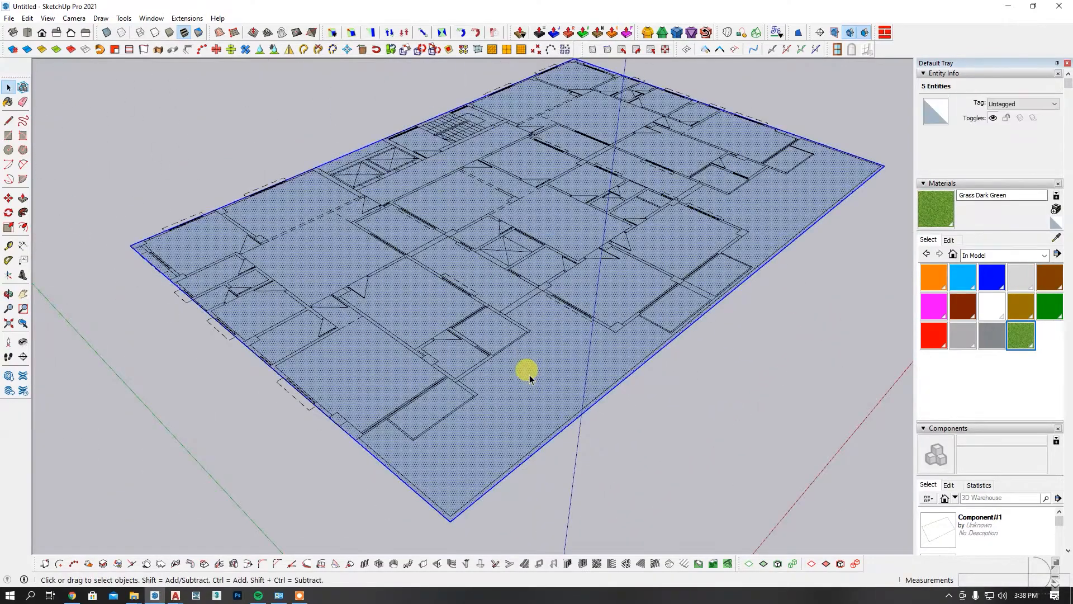
key(Delete)
Reveal the hidden columns, base and site geometry around the isolated floor plan group
click(530, 294)
right_click(530, 295)
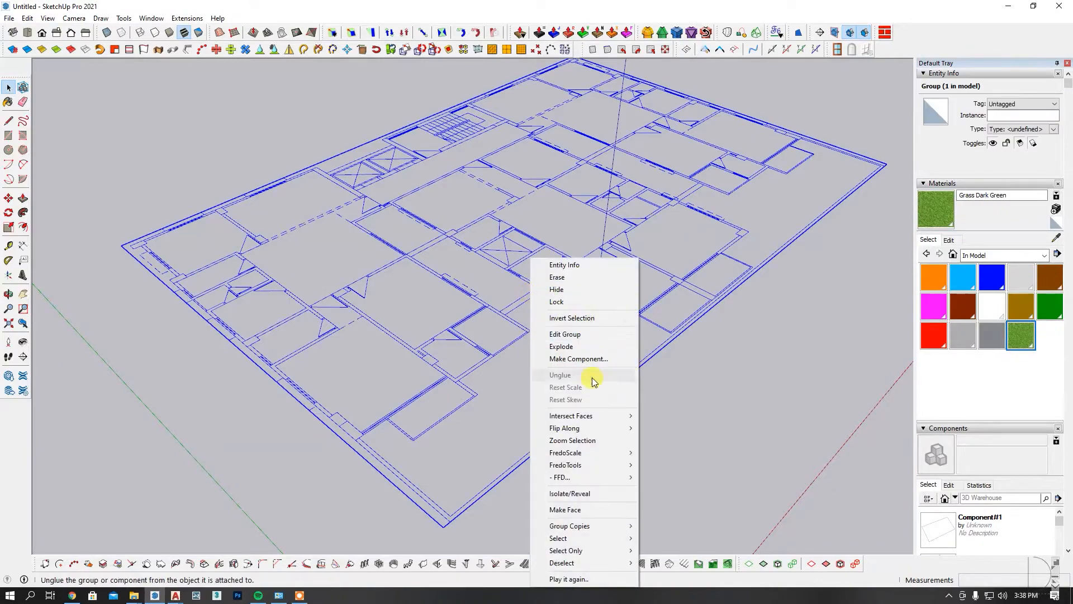
click(584, 494)
scroll(642, 431, down, 2)
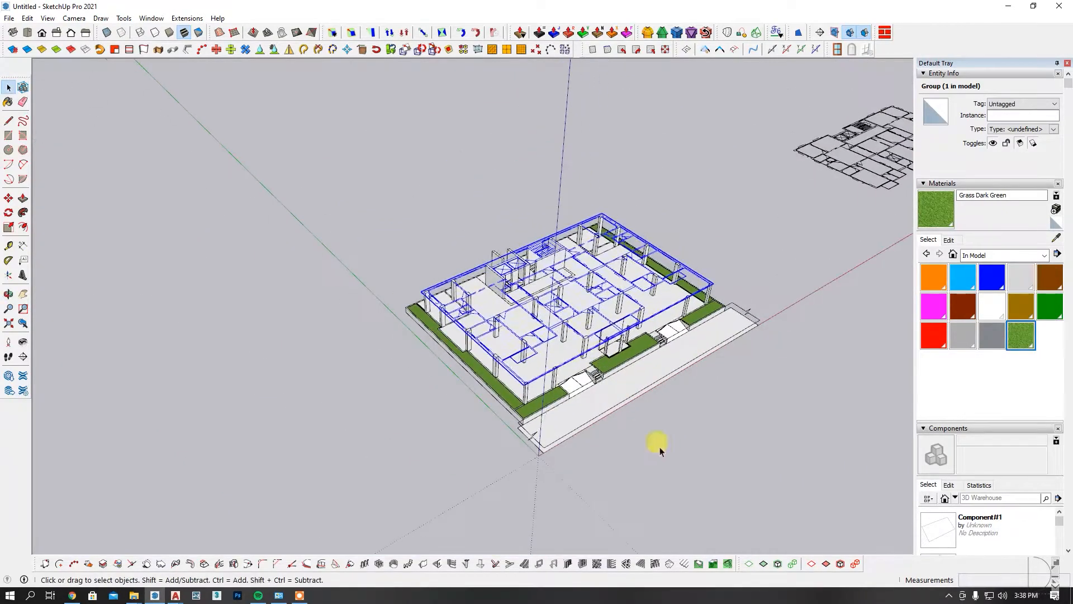
scroll(546, 412, up, 6)
double_click(518, 359)
scroll(517, 359, up, 2)
scroll(518, 360, down, 2)
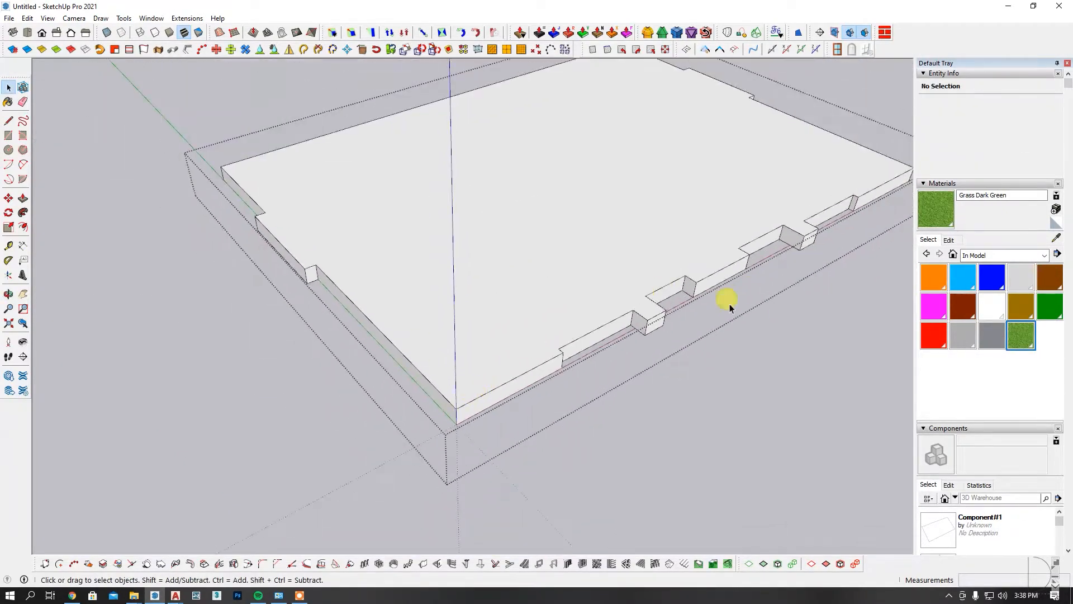
scroll(438, 416, down, 2)
key(Escape)
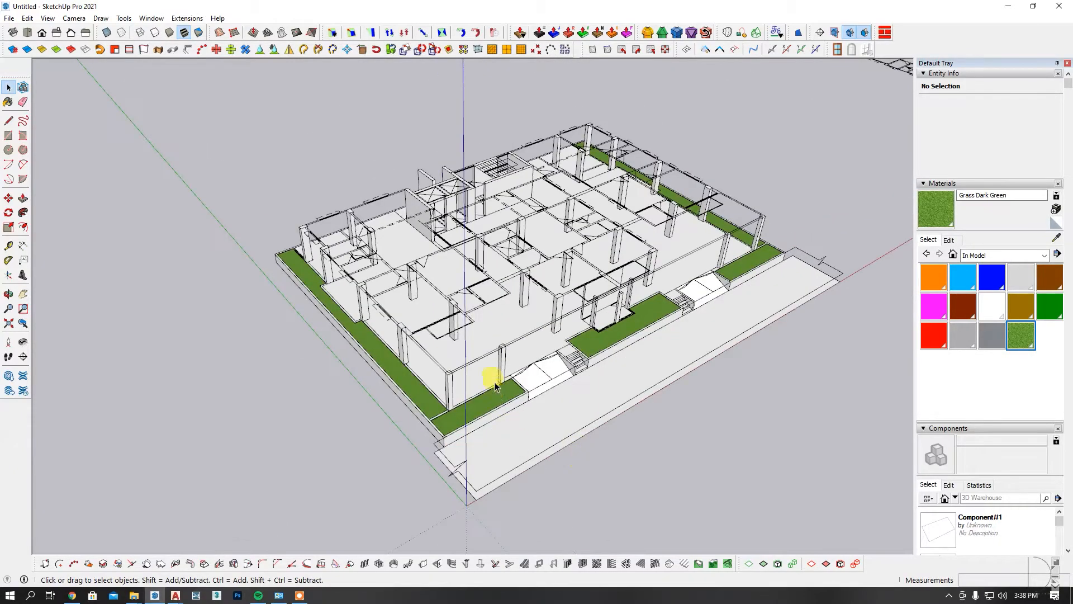
Open the ground-floor base group for editing and copy its large top face
scroll(489, 383, up, 2)
double_click(479, 368)
scroll(518, 347, up, 3)
middle_drag(424, 322, 410, 297)
click(418, 270)
scroll(420, 269, down, 3)
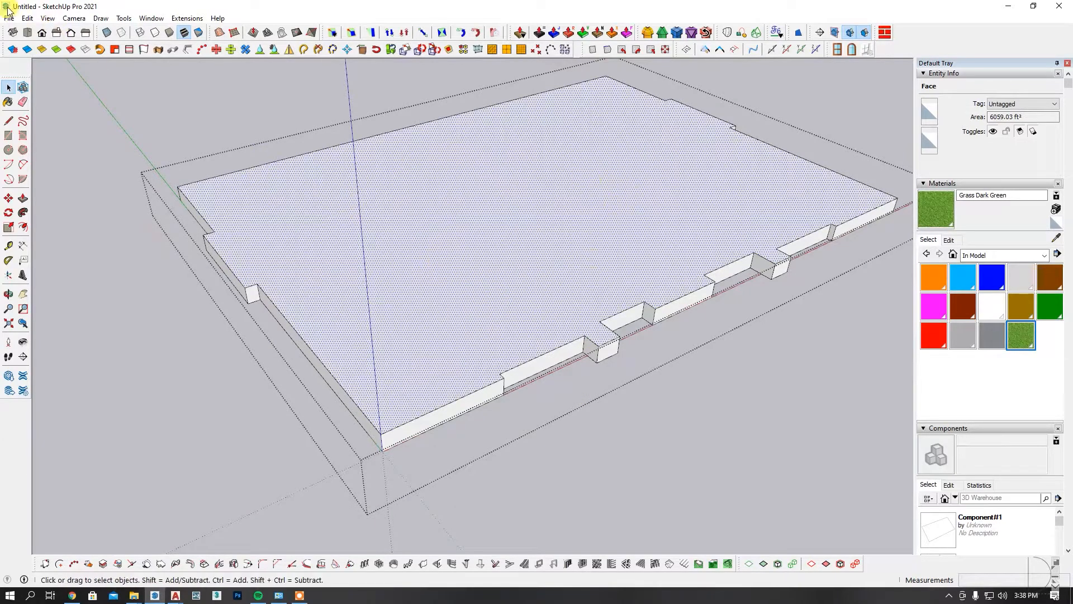
click(26, 17)
click(55, 73)
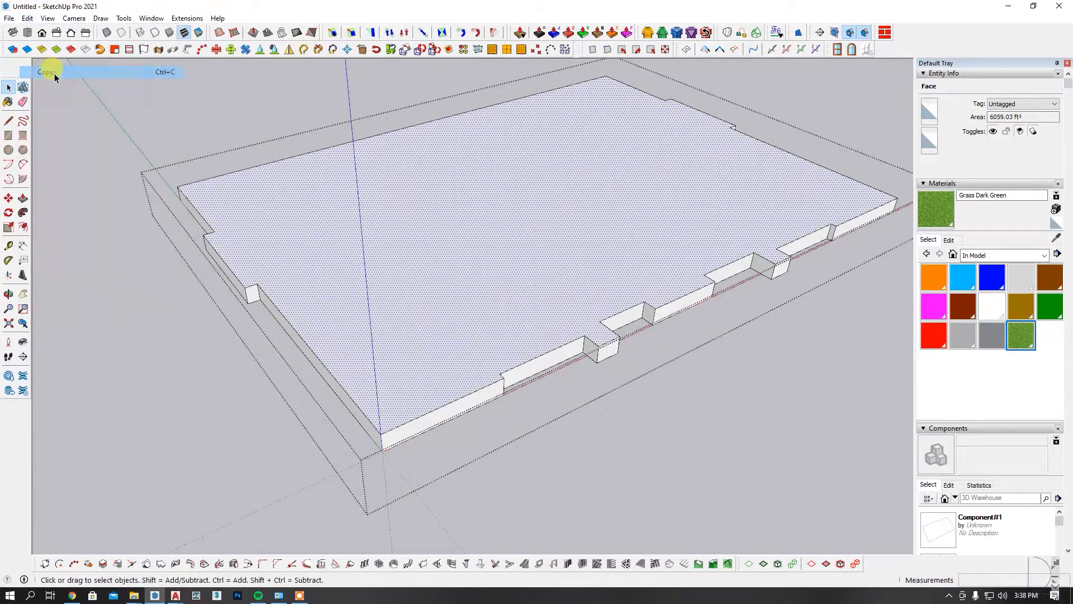
Close the base group and isolate the upper floor plan group
scroll(167, 179, down, 6)
click(634, 399)
scroll(403, 247, up, 6)
click(480, 307)
right_click(481, 304)
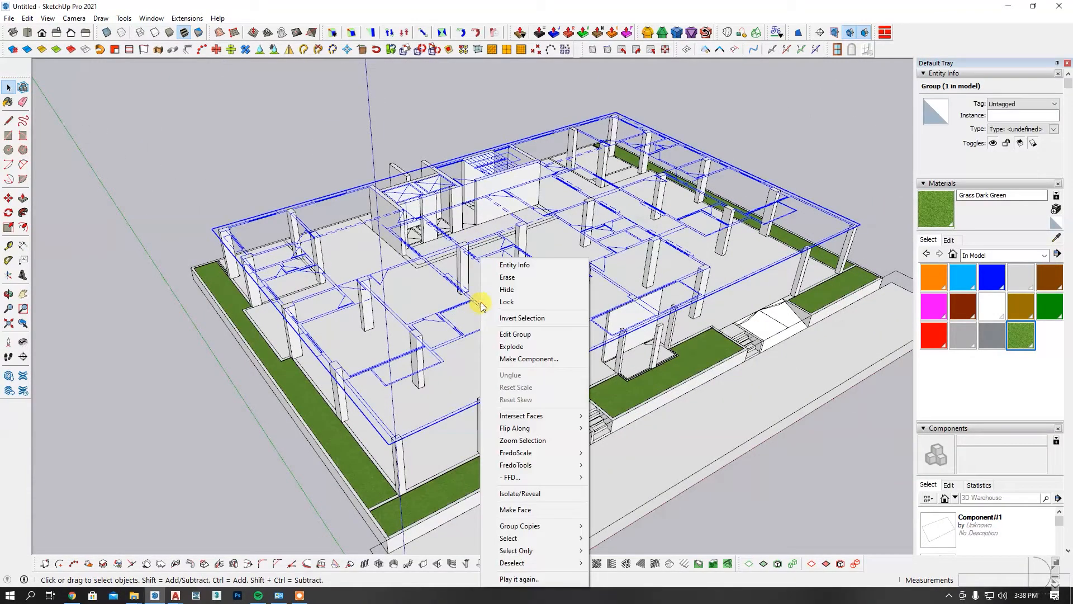
click(537, 493)
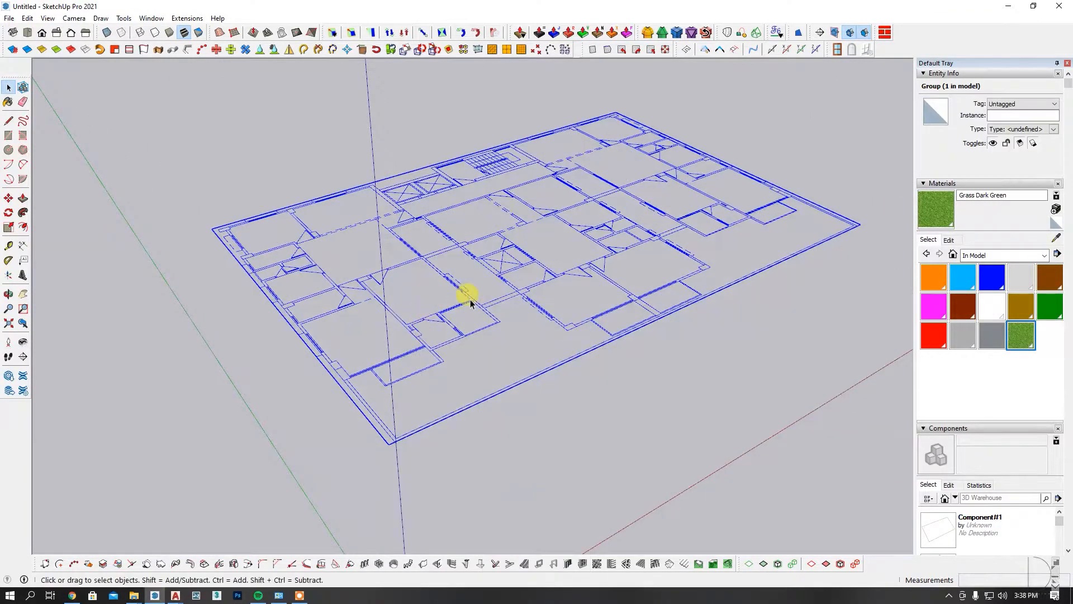
Paste the copied base face in place and try to move it up to the floor plan's level
click(26, 18)
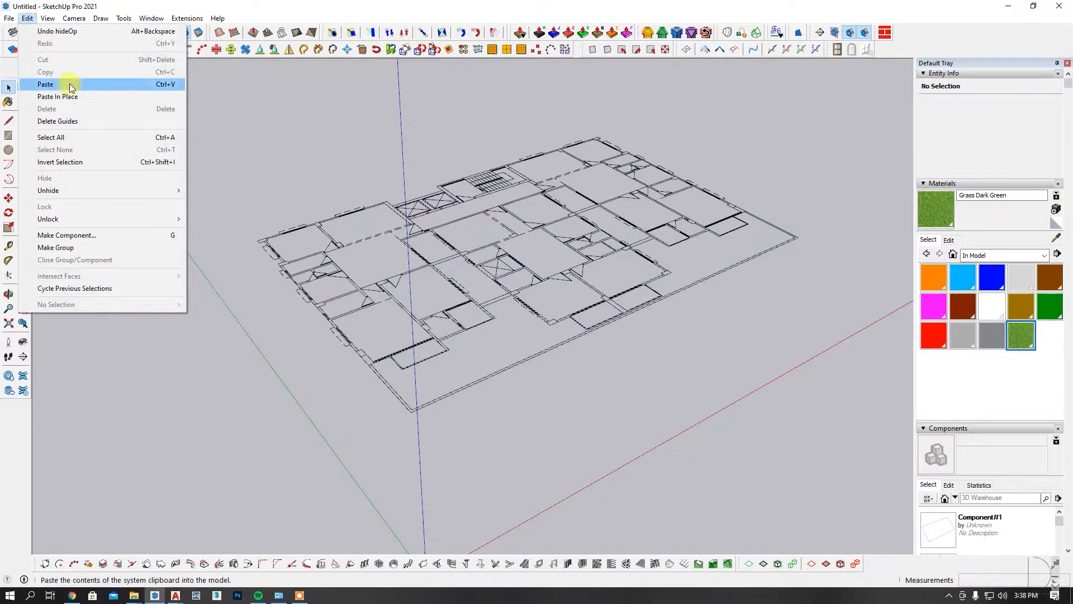
click(66, 98)
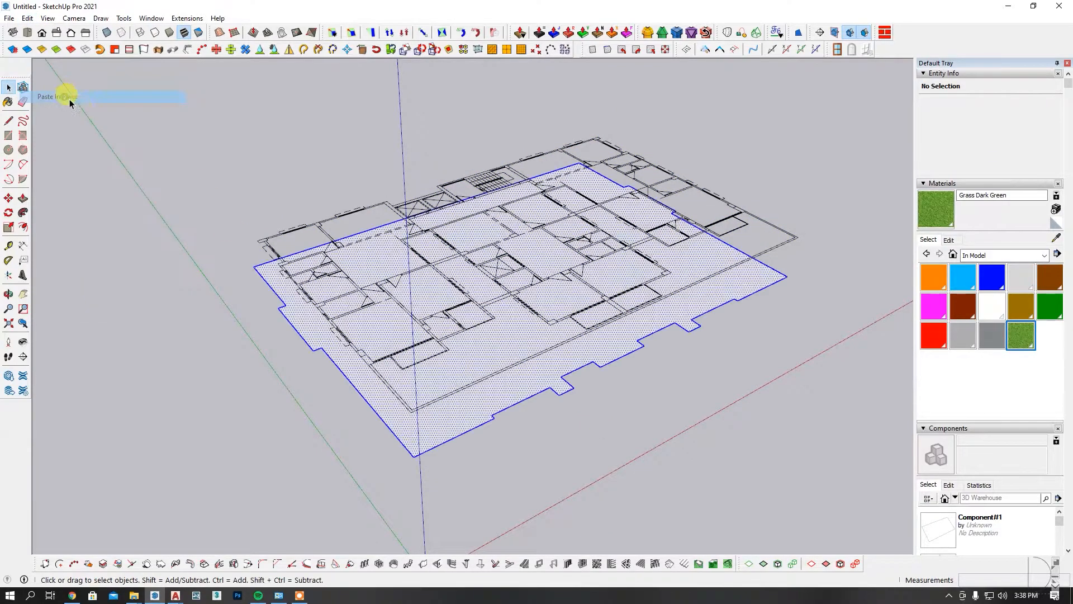
middle_drag(286, 334, 176, 351)
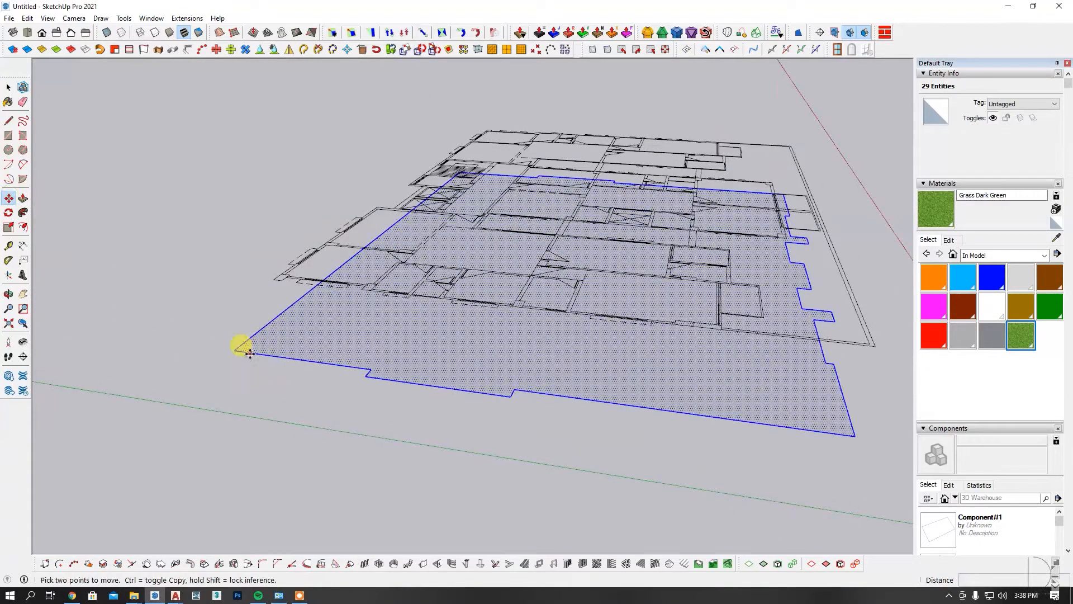
click(250, 354)
scroll(274, 267, up, 3)
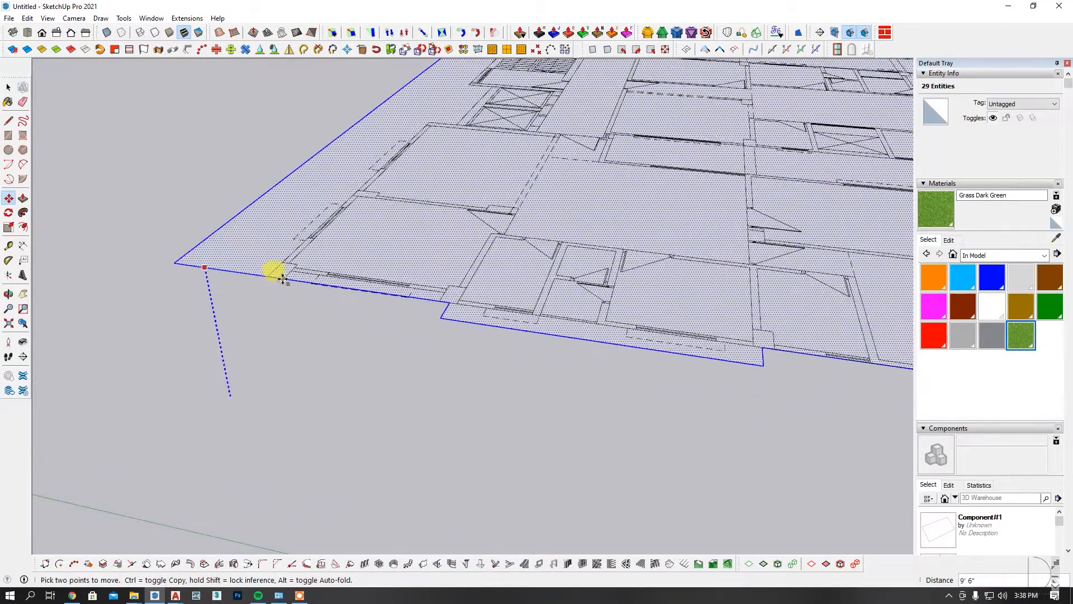
Cancel the move and delete the pasted base face
key(space)
scroll(383, 398, down, 4)
key(Delete)
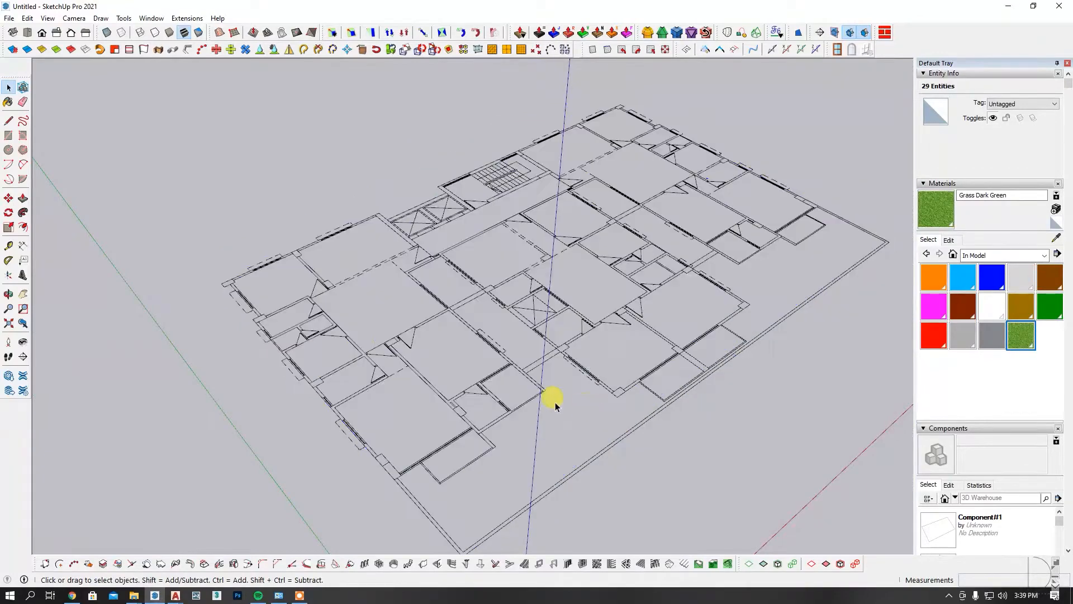
Draw a rectangle of about 90' 10" by 60' 5" between the floor plan's diagonally opposite outer corners
scroll(475, 358, down, 2)
scroll(246, 286, up, 3)
click(8, 136)
scroll(384, 318, up, 3)
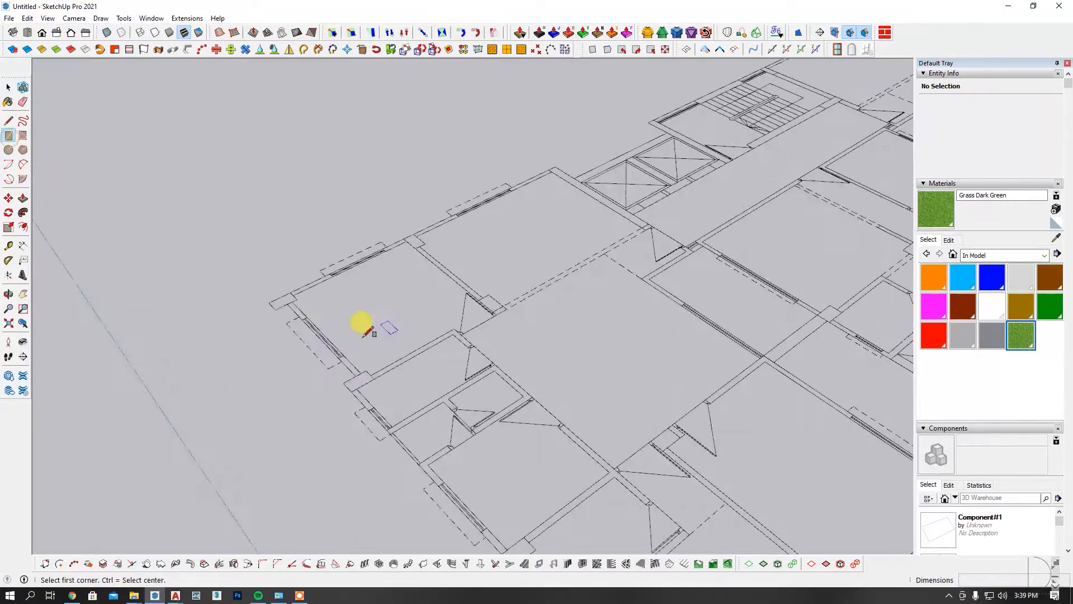
scroll(197, 302, down, 5)
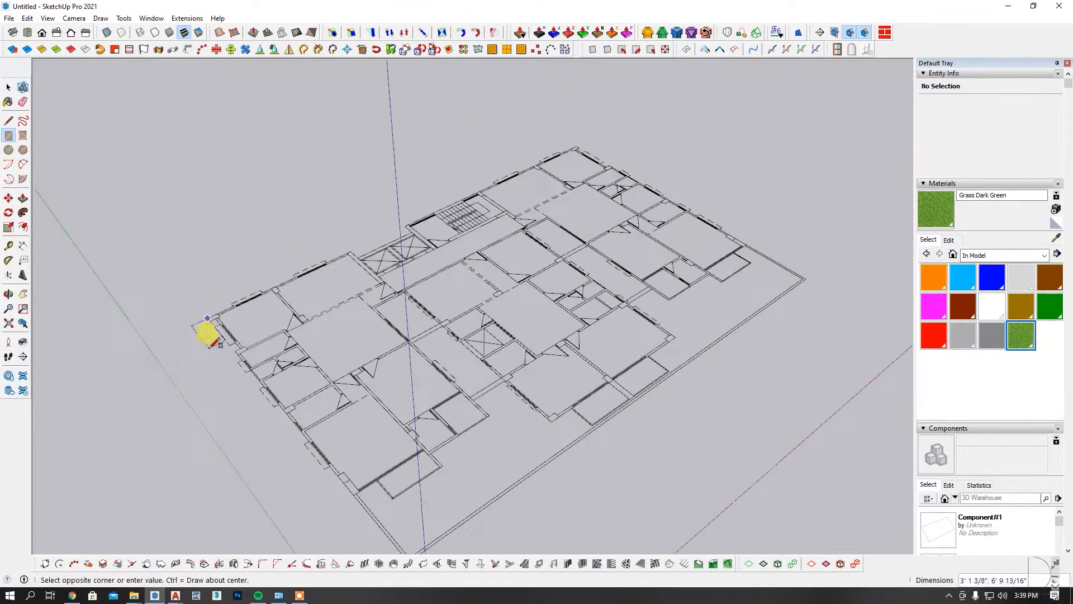
scroll(623, 314, up, 6)
click(647, 286)
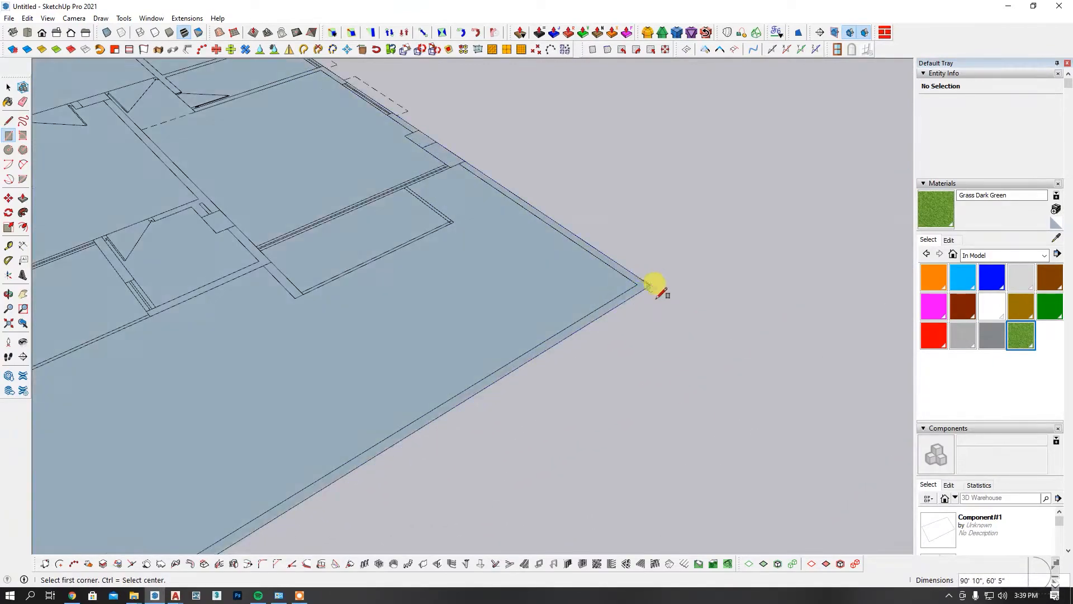
Draw a rectangle about 1' deep outside the corner room's recessed window wall and erase it from the slab face
scroll(694, 343, down, 8)
scroll(470, 358, up, 5)
scroll(470, 358, up, 8)
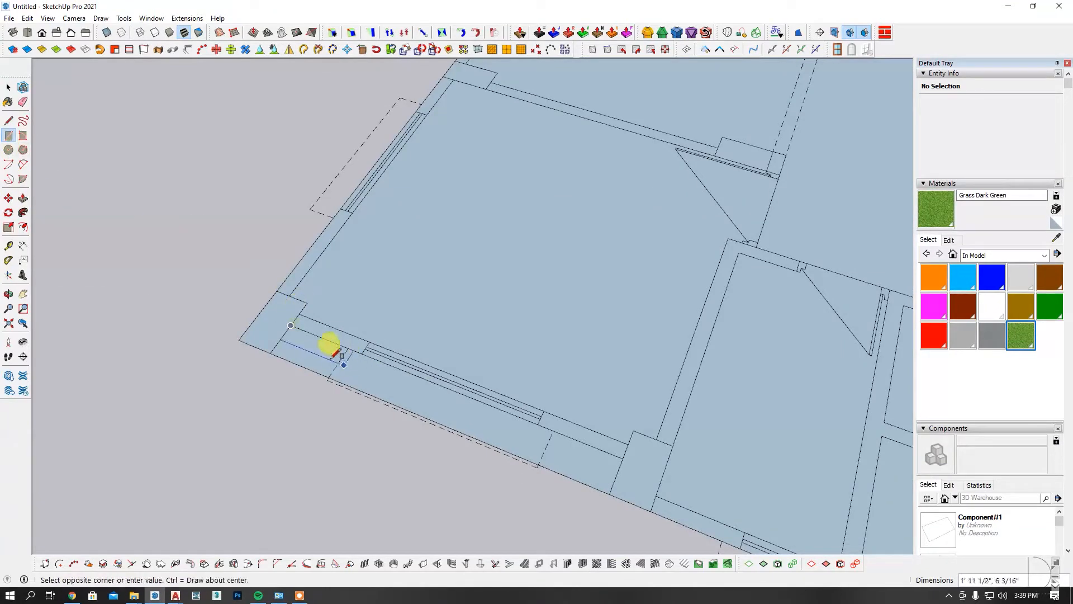
scroll(296, 324, up, 2)
click(283, 312)
scroll(553, 458, up, 3)
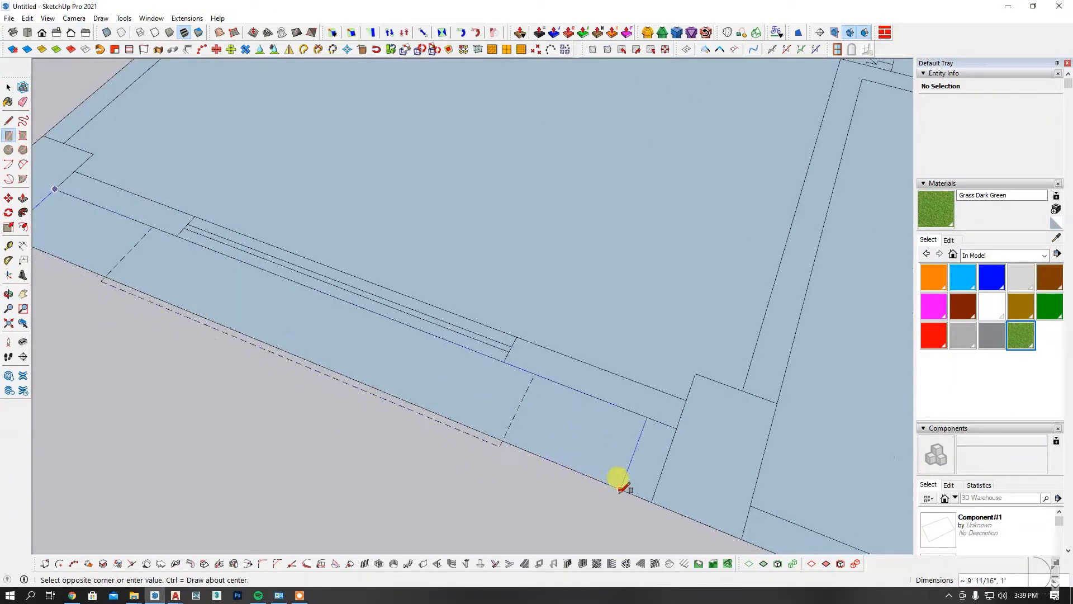
key(e)
scroll(587, 464, down, 10)
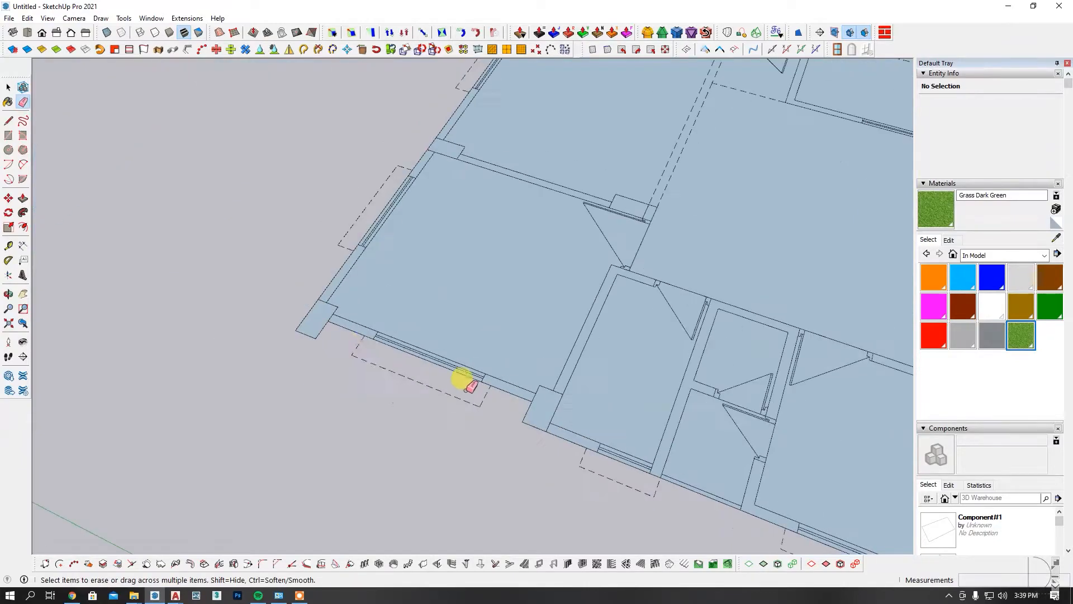
Draw a rectangle about 9' 5" by 1' outside the opposite corner room's recessed window wall and erase it from the slab face
mouse_move(224, 250)
middle_down()
mouse_move(403, 419)
mouse_move(492, 404)
mouse_move(463, 355)
mouse_move(408, 352)
mouse_move(565, 414)
mouse_move(389, 418)
middle_up()
scroll(581, 400, up, 8)
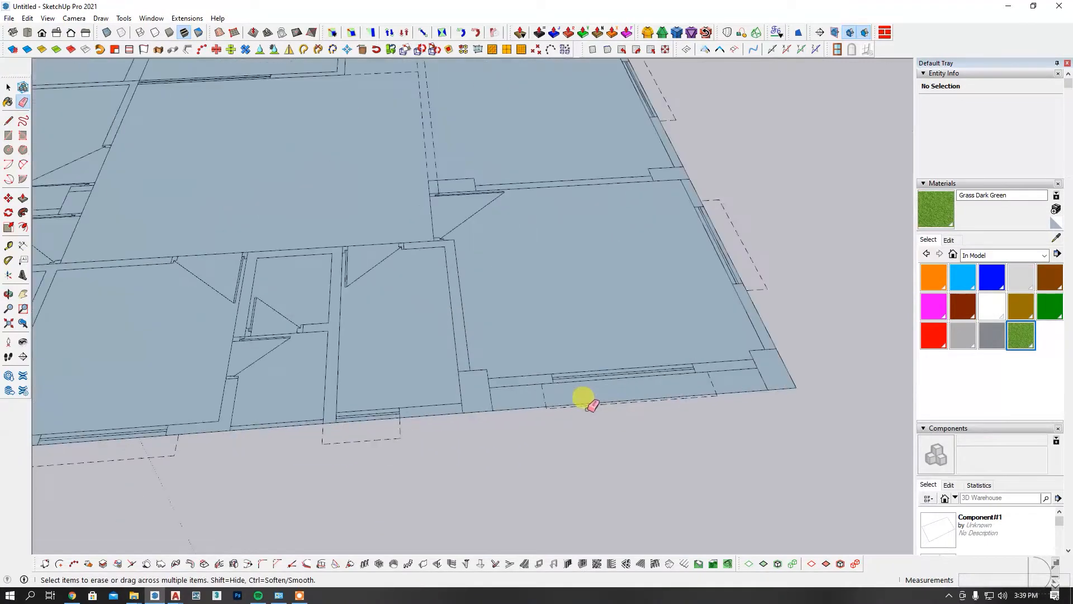
scroll(108, 291, down, 2)
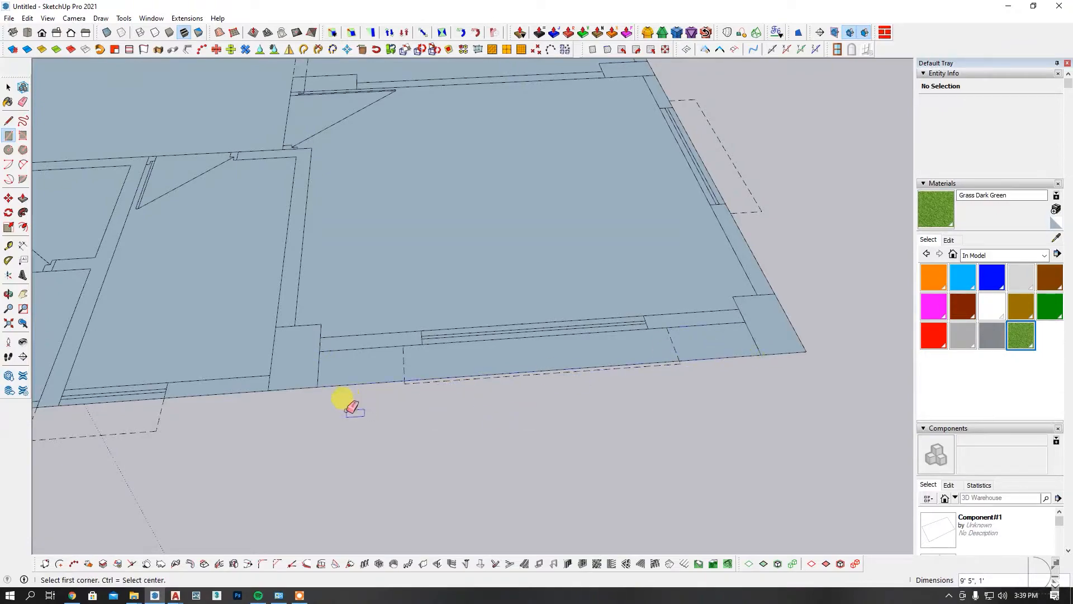
key(e)
click(344, 385)
scroll(506, 473, down, 8)
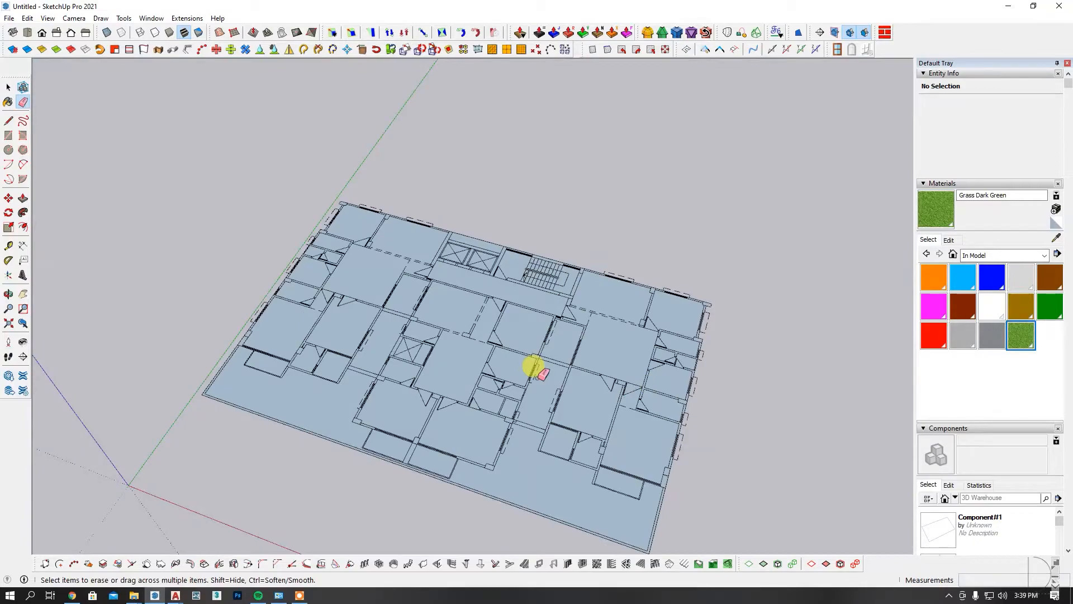
Select the whole slab face with its edges and make it a group
middle_drag(534, 366, 347, 270)
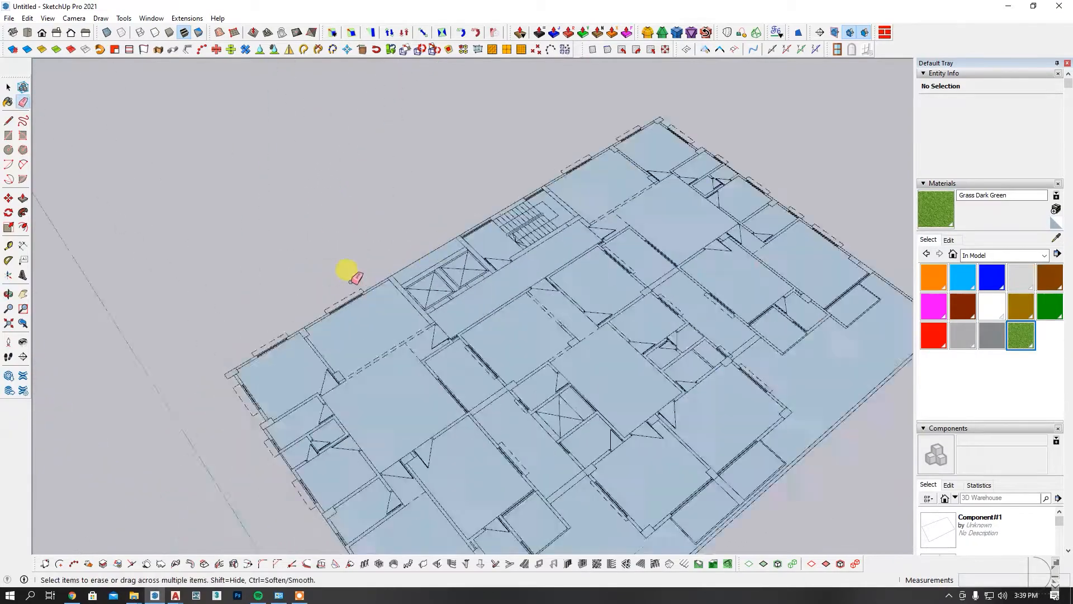
scroll(793, 283, up, 6)
scroll(411, 265, up, 5)
scroll(403, 330, down, 8)
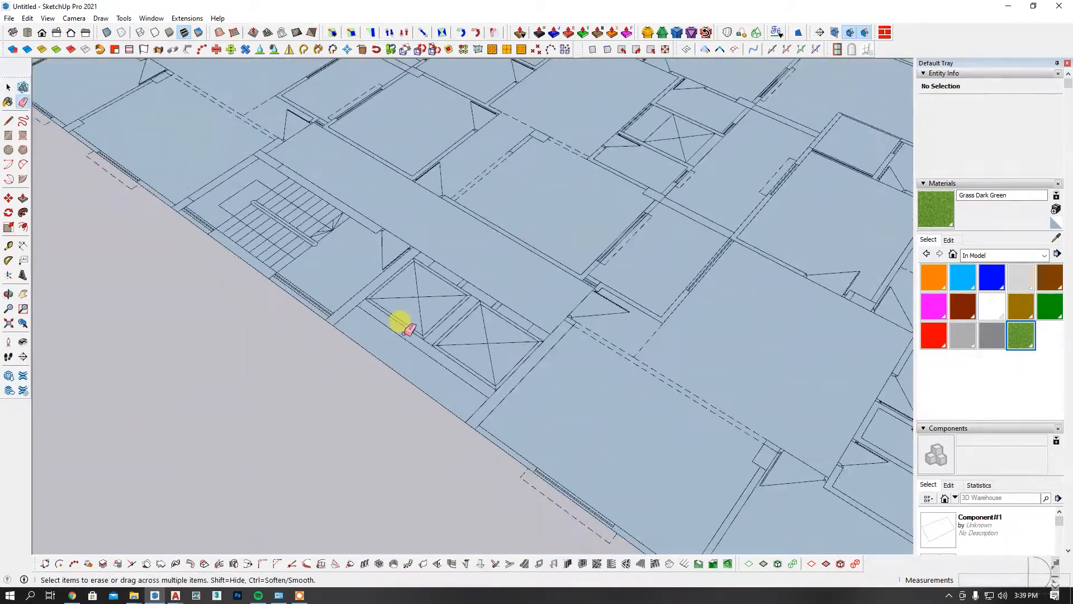
scroll(353, 314, up, 4)
scroll(376, 374, down, 6)
middle_drag(558, 366, 352, 263)
scroll(382, 240, up, 3)
scroll(407, 232, up, 1)
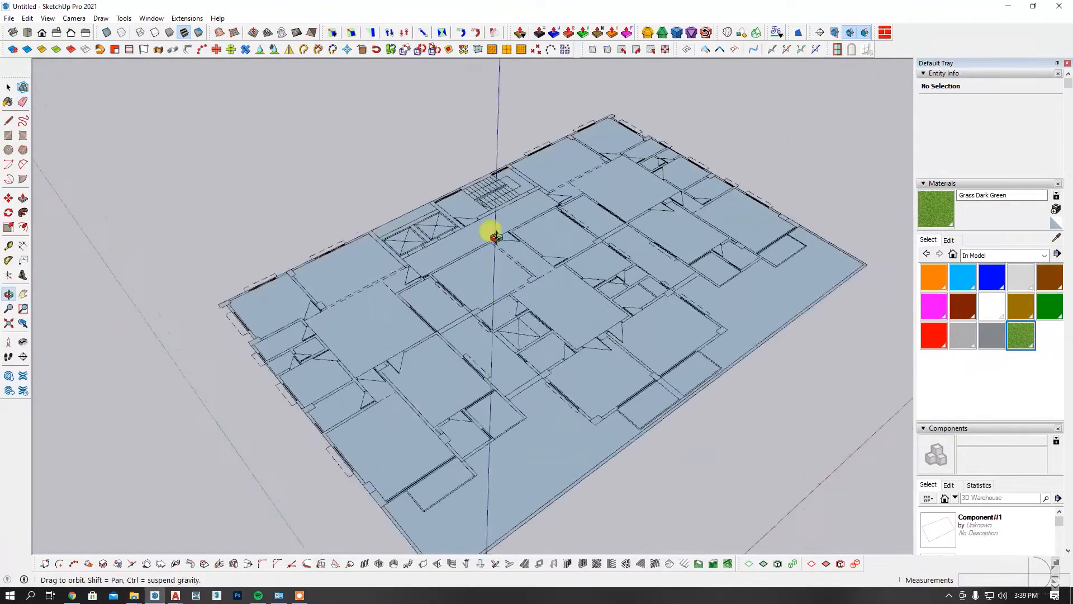
middle_drag(407, 234, 435, 242)
scroll(429, 242, up, 3)
triple_click(386, 313)
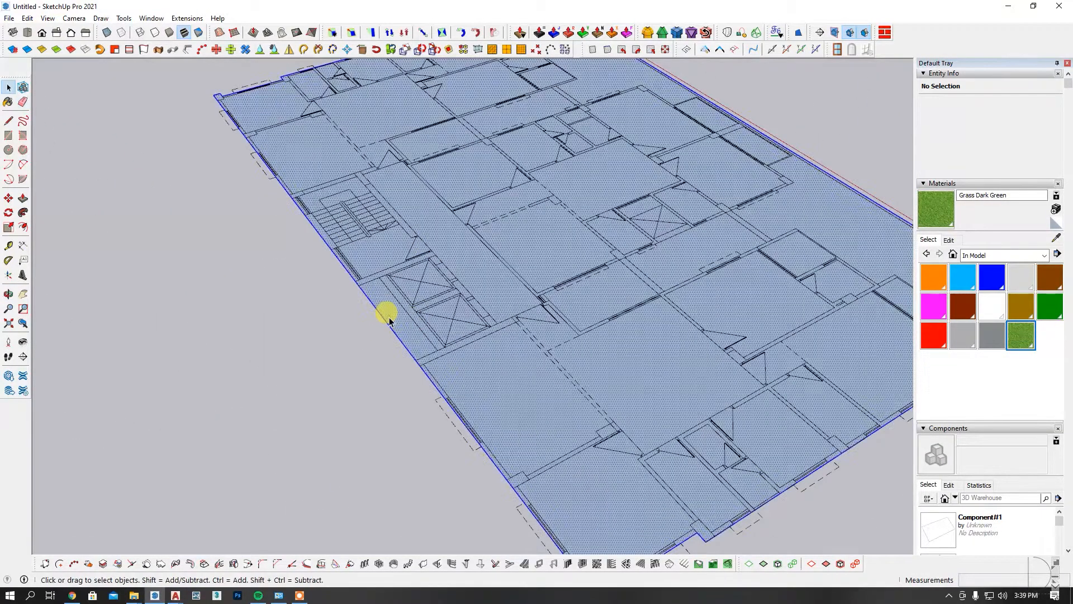
right_click(385, 312)
click(413, 317)
Switch to AutoCAD and examine the outer wall beside the lift core in the floor plan
scroll(408, 330, down, 5)
middle_drag(446, 352, 258, 545)
click(177, 596)
click(103, 518)
scroll(501, 358, down, 8)
scroll(662, 361, up, 5)
scroll(662, 362, down, 5)
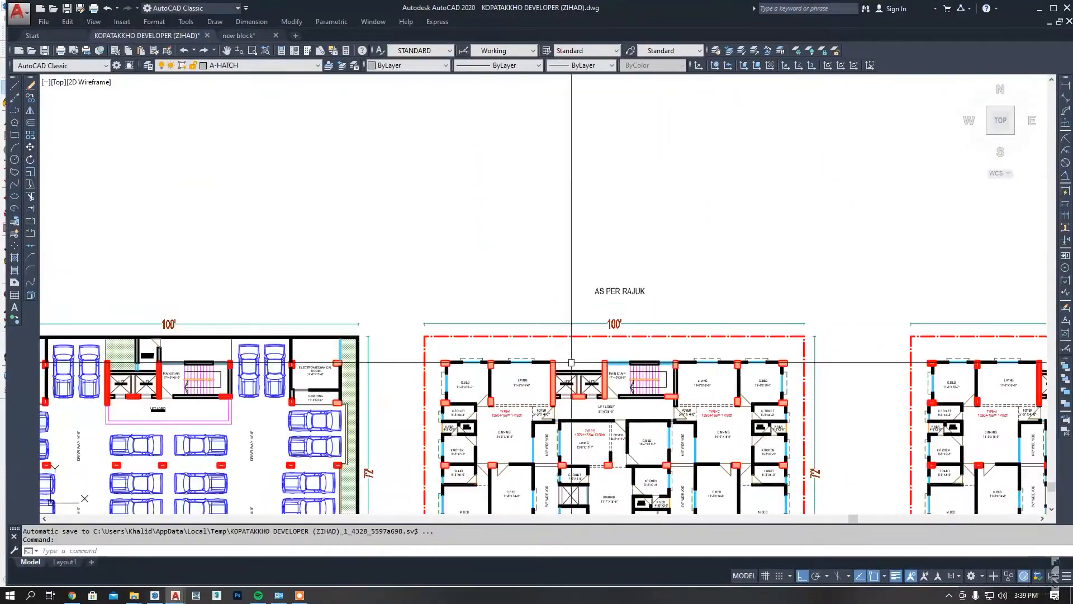
scroll(465, 374, down, 3)
middle_drag(465, 373, 431, 320)
scroll(427, 354, up, 12)
Back in SketchUp, cut a recess of about 12' 10" by 2' 6" out of the slab face's edge outside the lift shafts
click(234, 331)
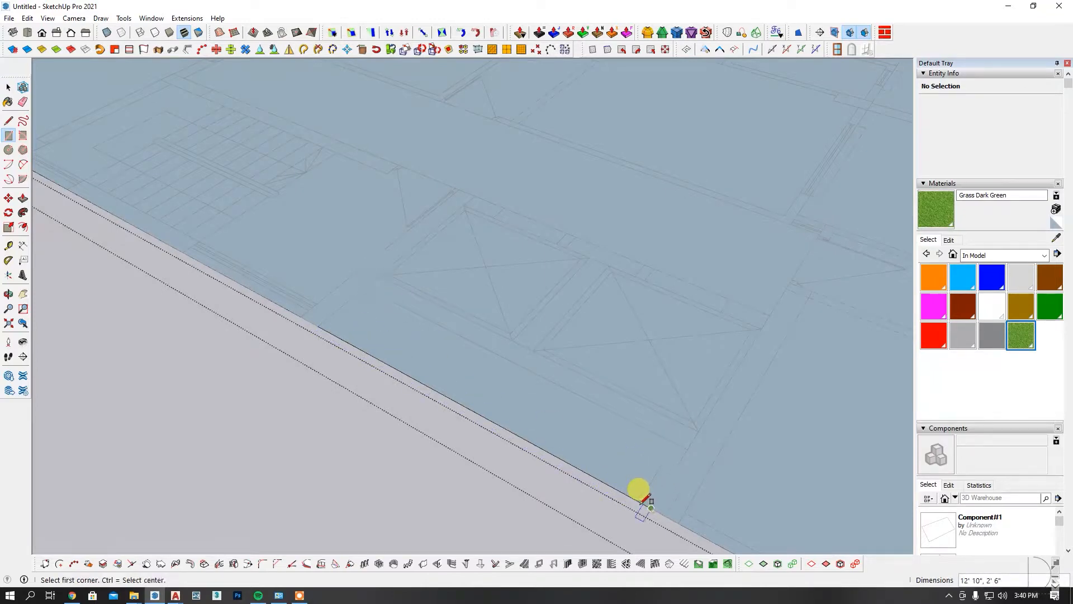
scroll(513, 433, down, 10)
middle_drag(456, 336, 822, 359)
scroll(683, 323, up, 8)
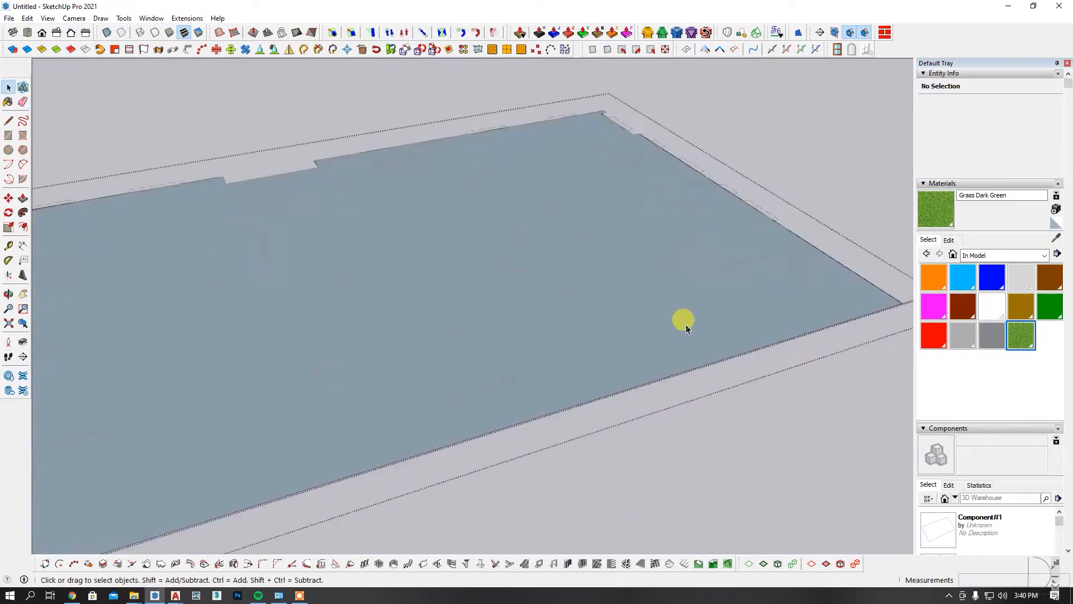
Extrude the slab face 6" downwards
key(p)
drag(702, 333, 718, 395)
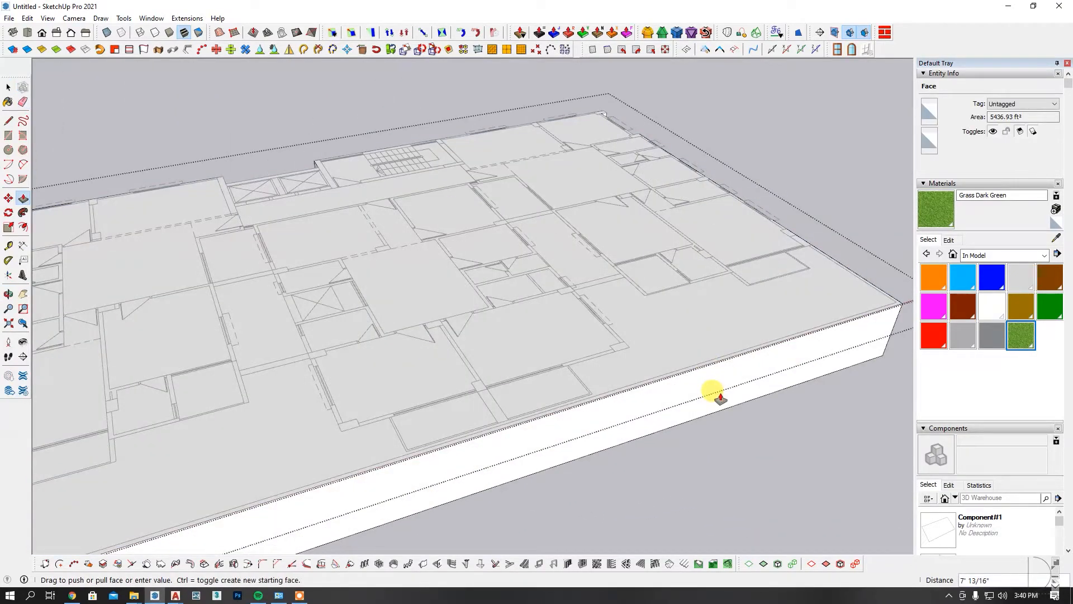
key(Return)
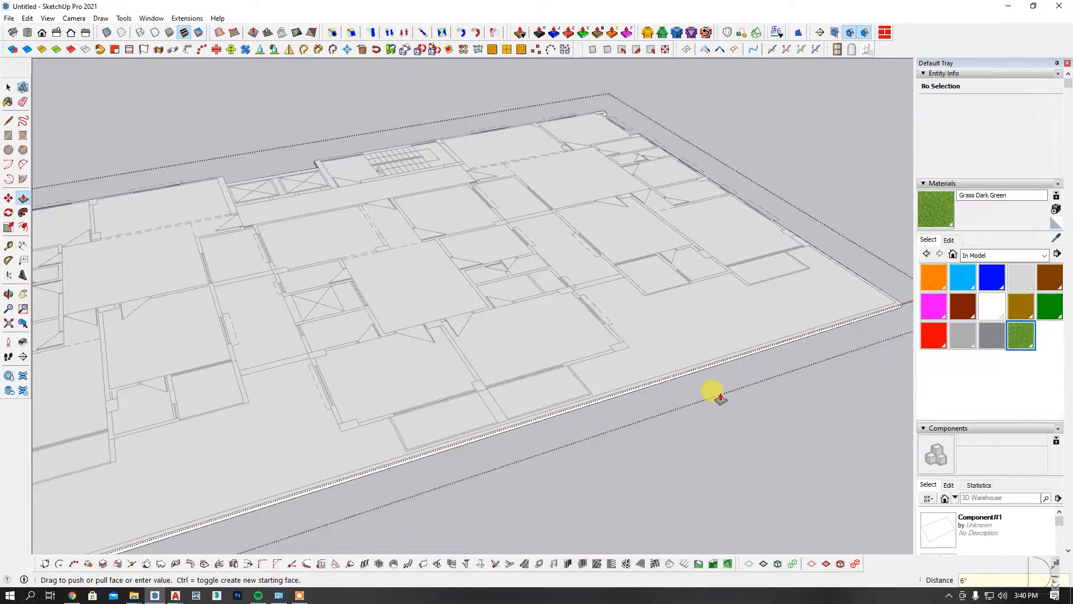
Leave the slab group, select it together with the floor plan group, and reveal the rest of the building model
scroll(721, 398, down, 10)
middle_drag(403, 419, 503, 344)
key(space)
click(503, 344)
click(582, 370)
scroll(514, 418, up, 6)
middle_drag(558, 323, 790, 426)
drag(790, 426, 484, 268)
drag(862, 467, 489, 240)
right_click(579, 261)
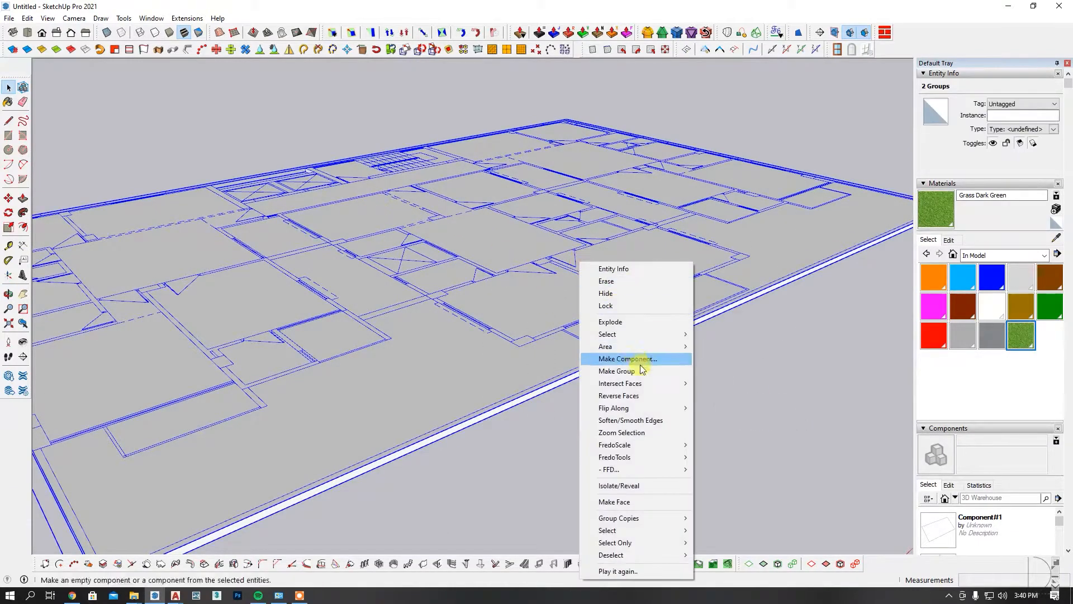
click(628, 485)
Move the slab and floor plan groups straight up until the slab's bottom corner rests on top of the corner column
middle_drag(628, 485, 448, 337)
scroll(445, 358, up, 5)
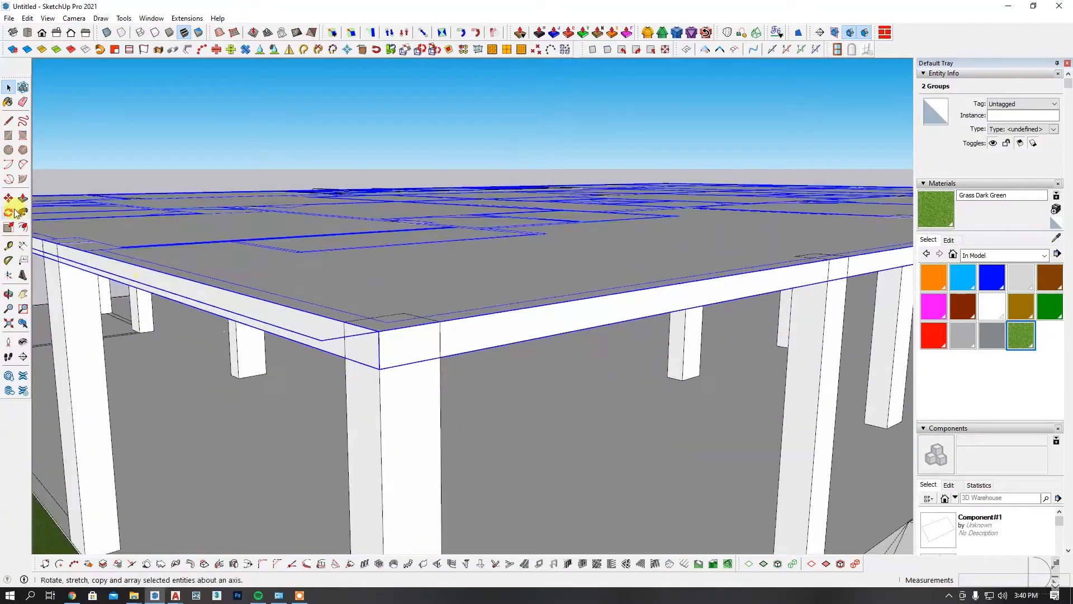
click(8, 198)
click(369, 380)
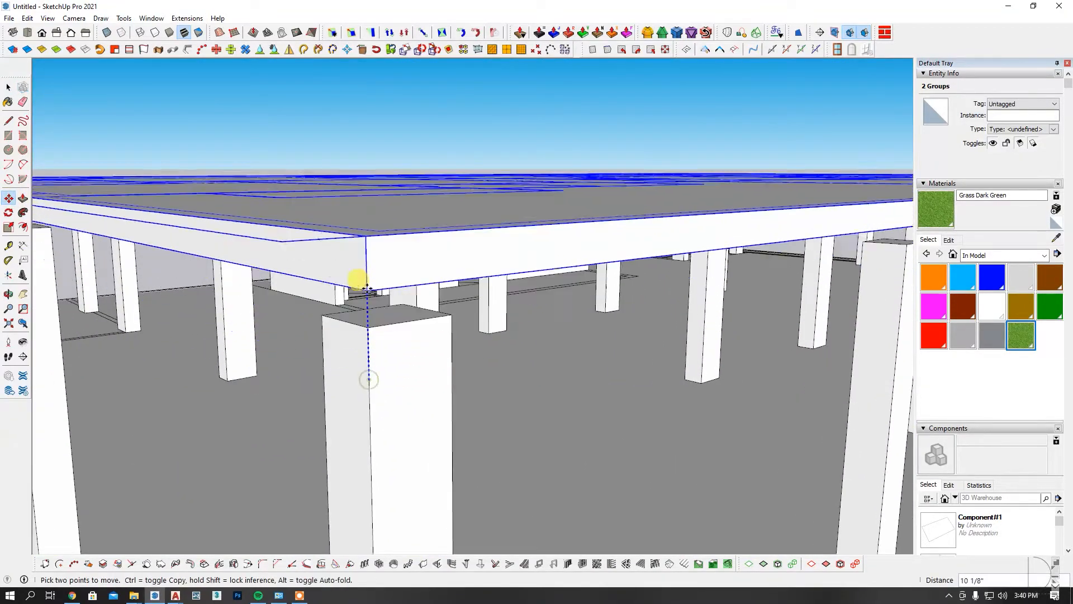
scroll(391, 319, down, 8)
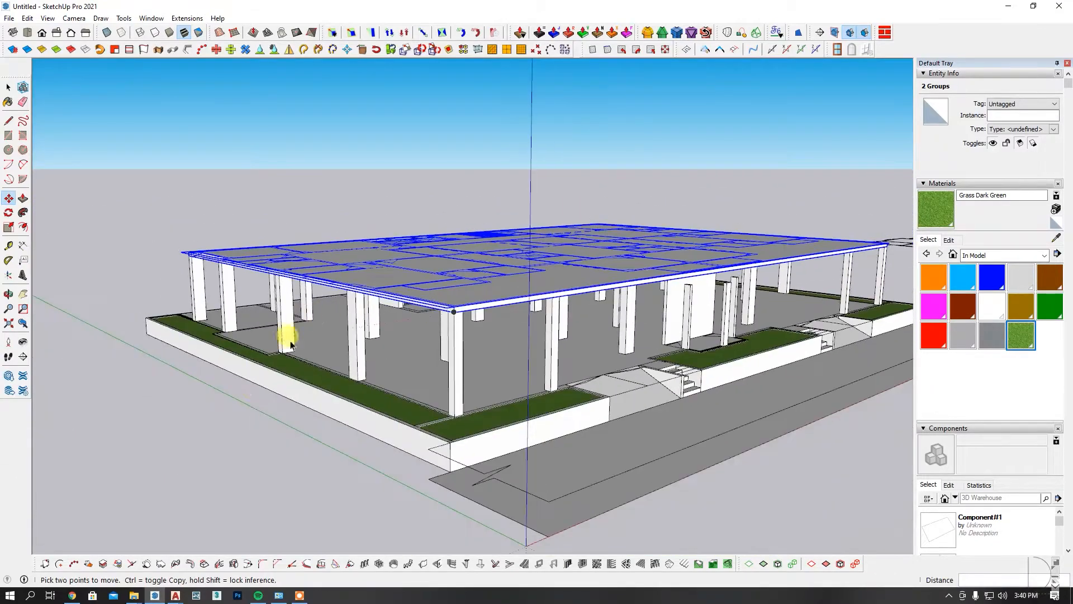
key(space)
Measure the height from the corner column's foot to the slab's corner with the Dimension tool
middle_drag(509, 394, 645, 464)
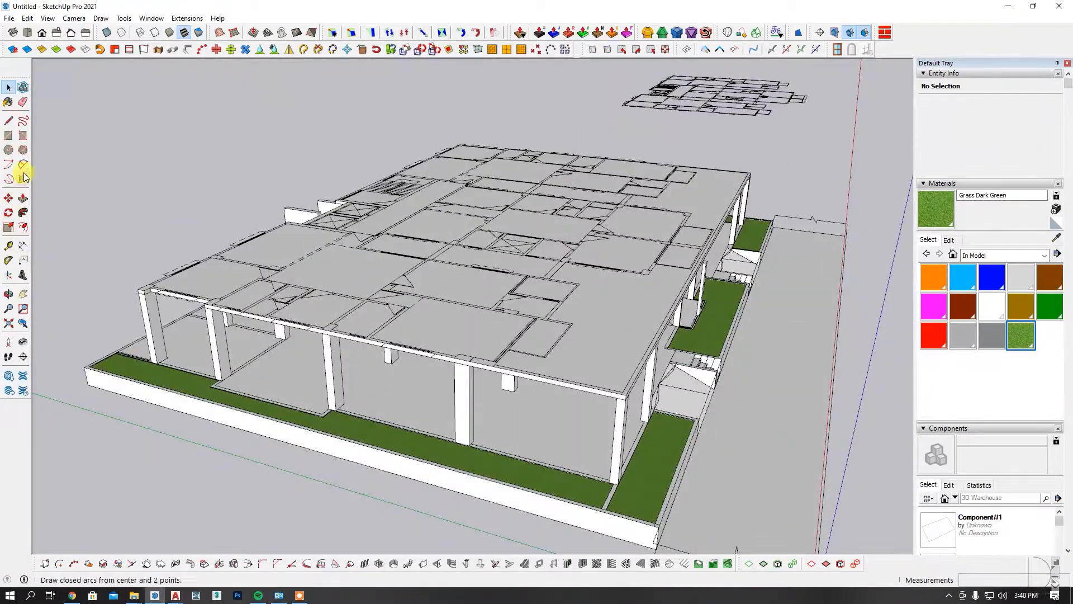
scroll(608, 513, up, 10)
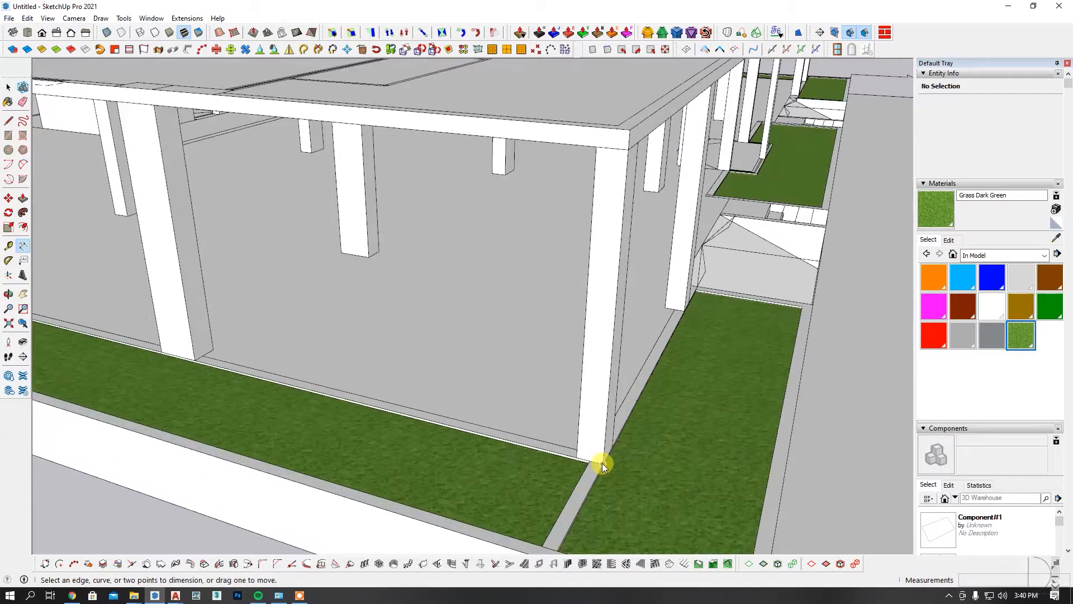
click(610, 463)
scroll(610, 463, down, 5)
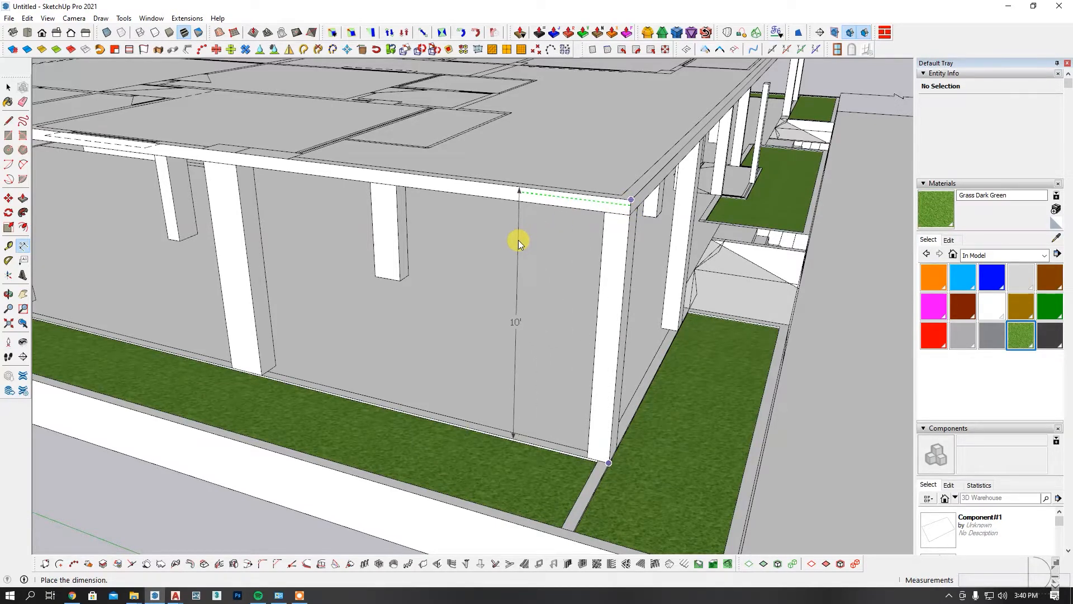
scroll(515, 243, down, 4)
scroll(506, 249, up, 3)
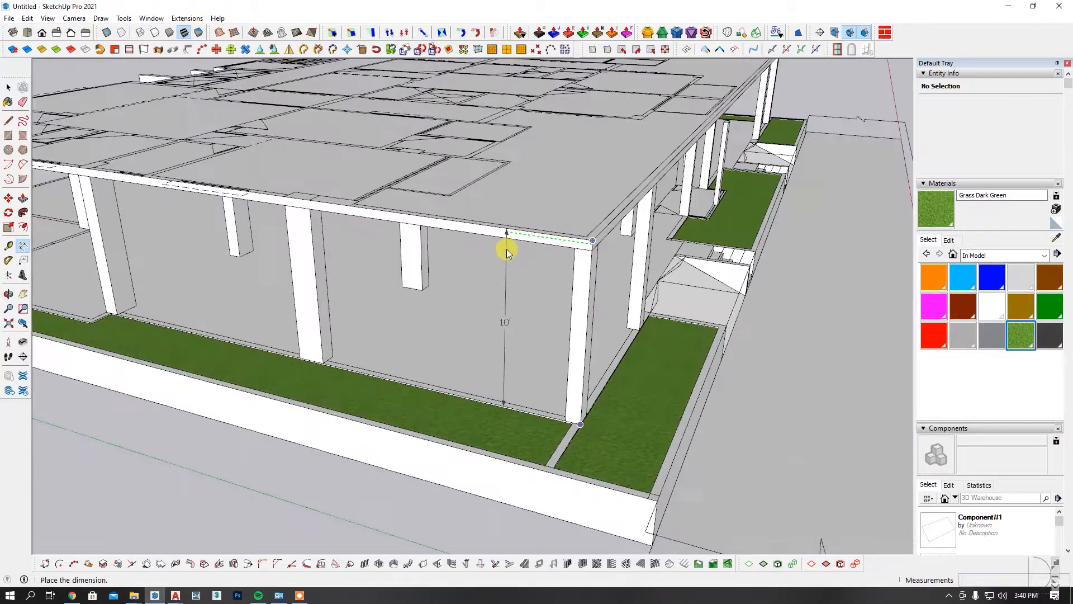
key(space)
Select the slab and floor plan groups and move them 12" straight up from the slab's bottom corner
scroll(584, 220, up, 3)
click(553, 235)
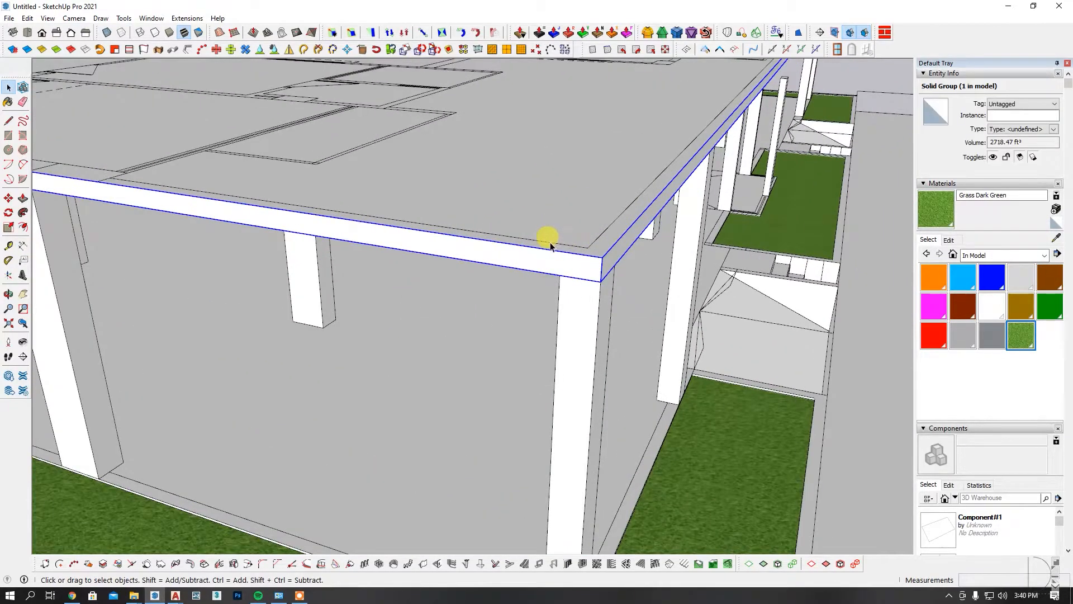
scroll(493, 264, down, 3)
middle_drag(493, 264, 595, 139)
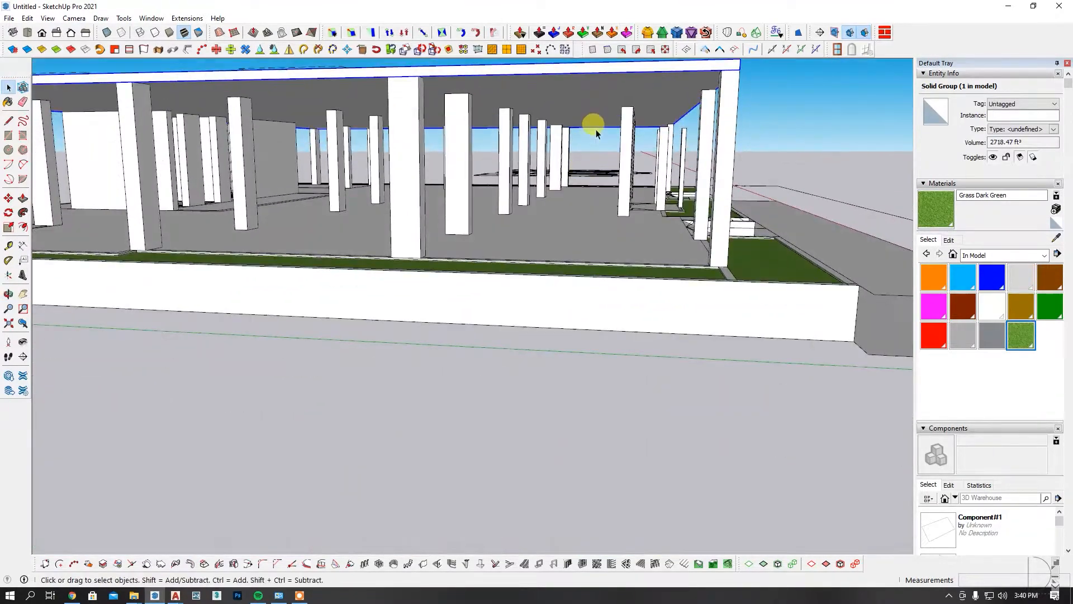
drag(585, 105, 583, 100)
middle_drag(583, 103, 542, 246)
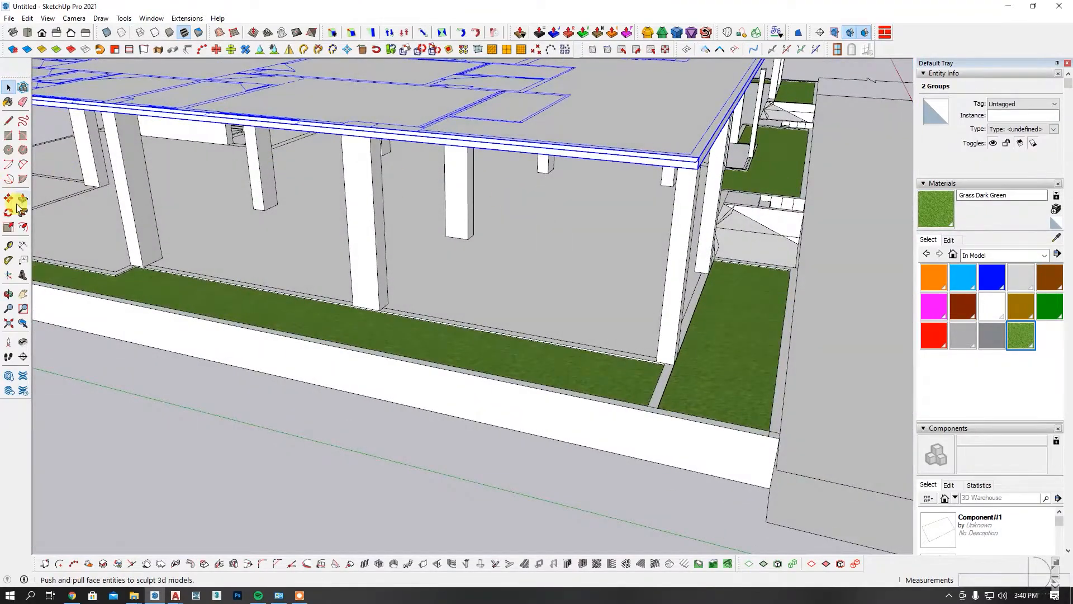
middle_drag(129, 246, 645, 209)
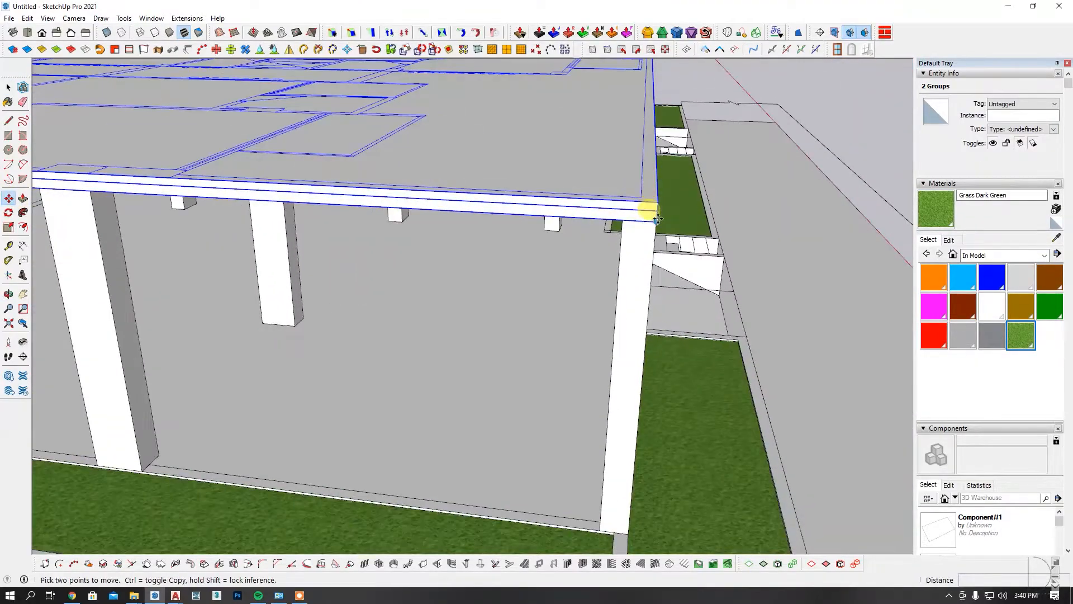
click(658, 217)
middle_drag(655, 150, 709, 144)
scroll(780, 132, down, 6)
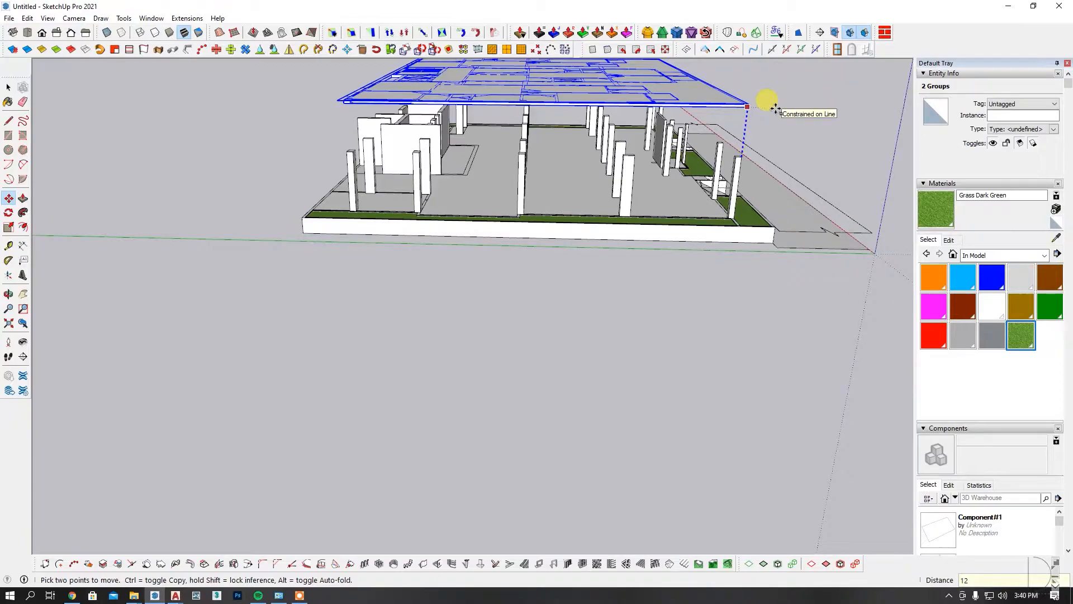
key(Return)
Open an edge column for editing and extend its top face 1' up to the raised slab
middle_drag(800, 166, 590, 170)
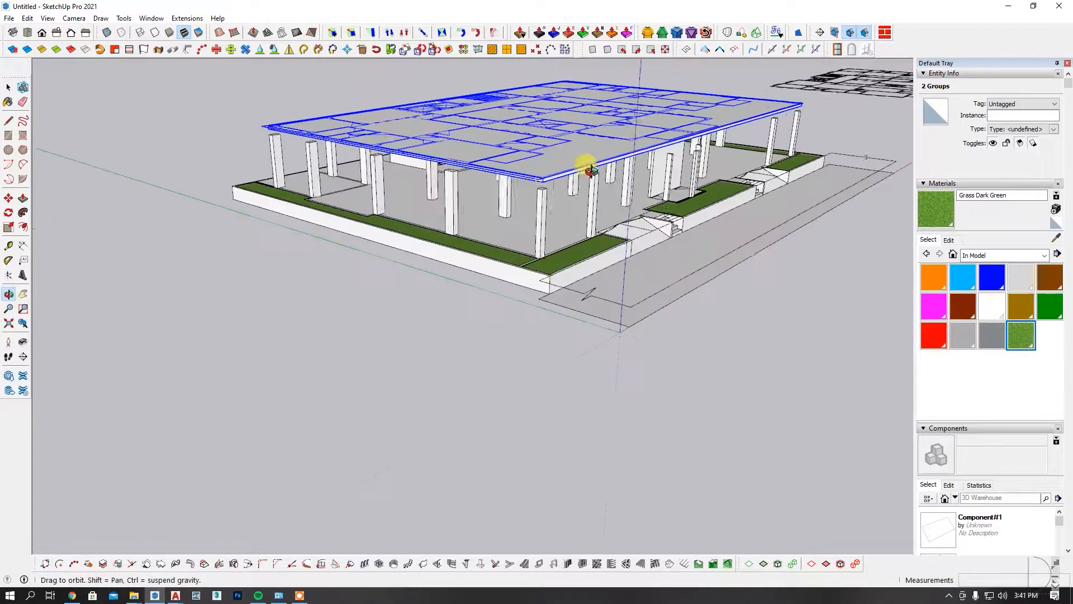
scroll(546, 186, up, 5)
scroll(593, 236, down, 2)
middle_drag(577, 208, 495, 184)
scroll(448, 172, down, 5)
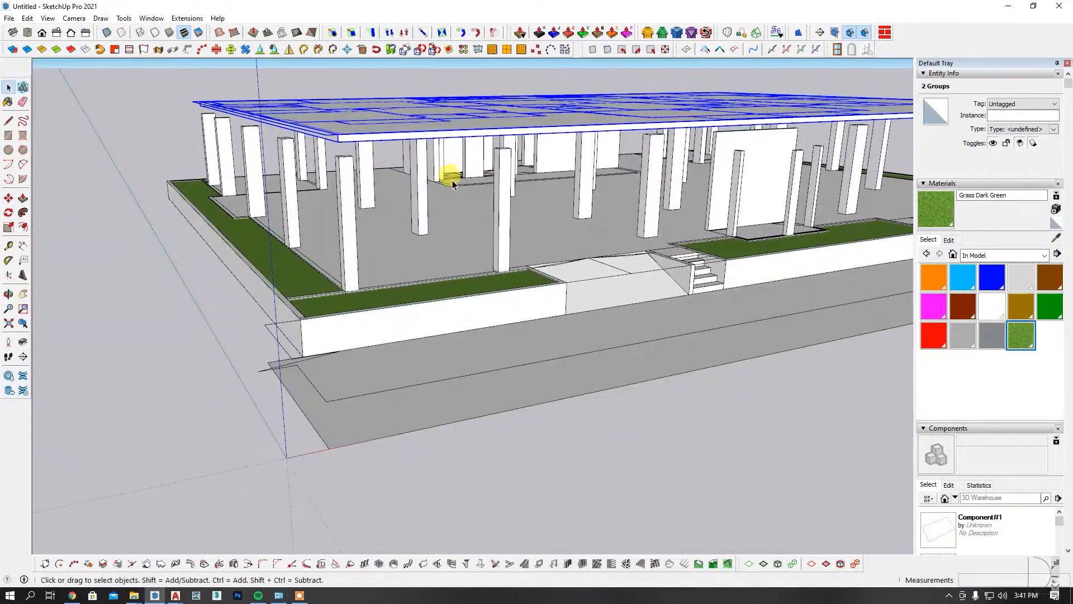
middle_drag(422, 196, 380, 175)
scroll(336, 171, up, 3)
double_click(336, 170)
scroll(371, 145, up, 4)
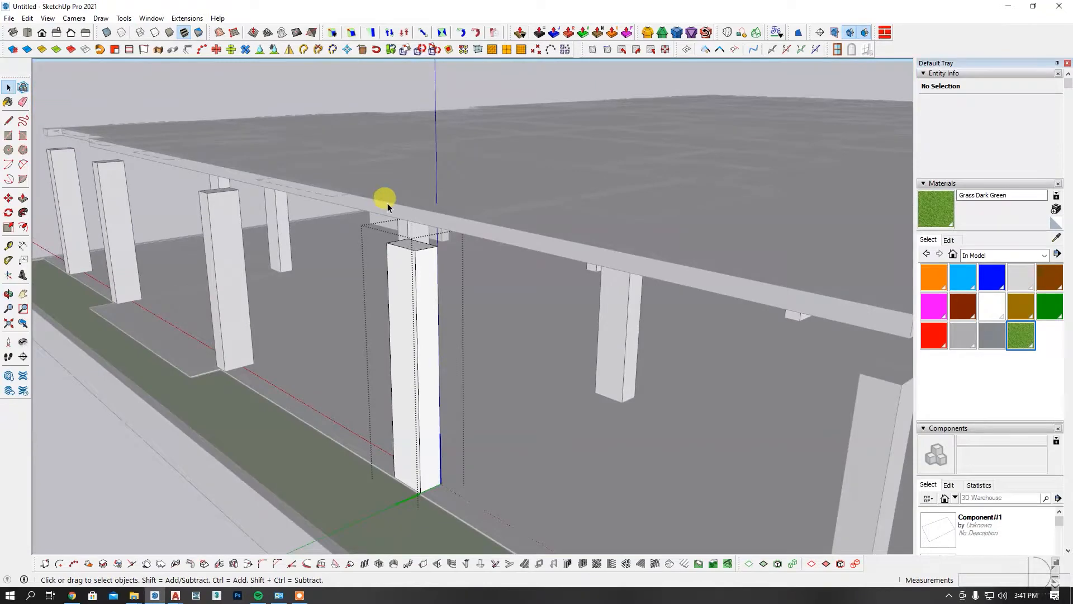
key(p)
scroll(389, 211, up, 1)
click(411, 252)
scroll(411, 286, down, 3)
middle_drag(423, 279, 451, 216)
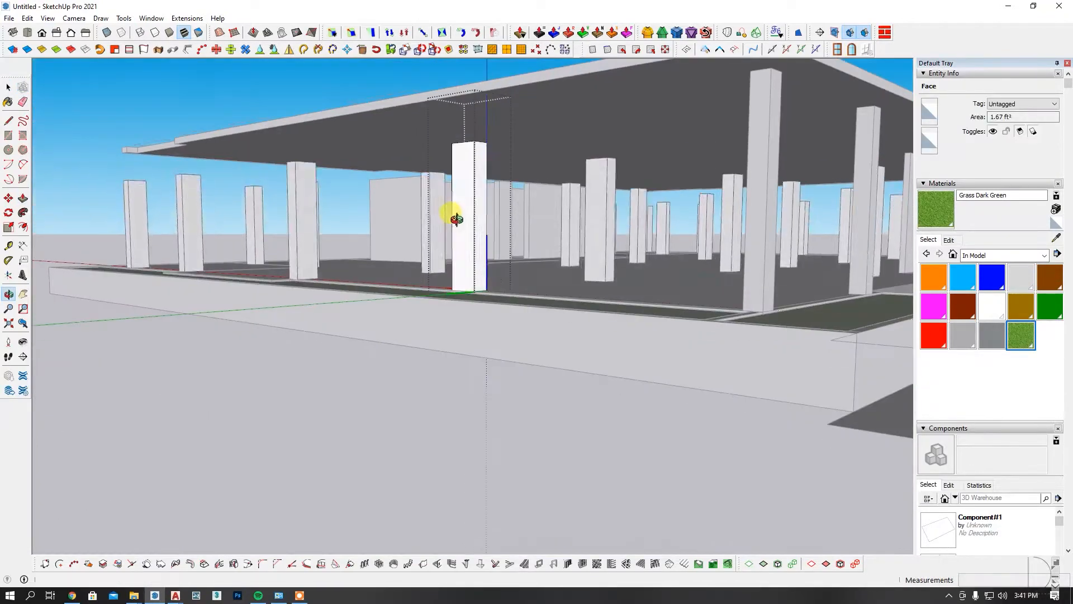
middle_drag(561, 177, 521, 213)
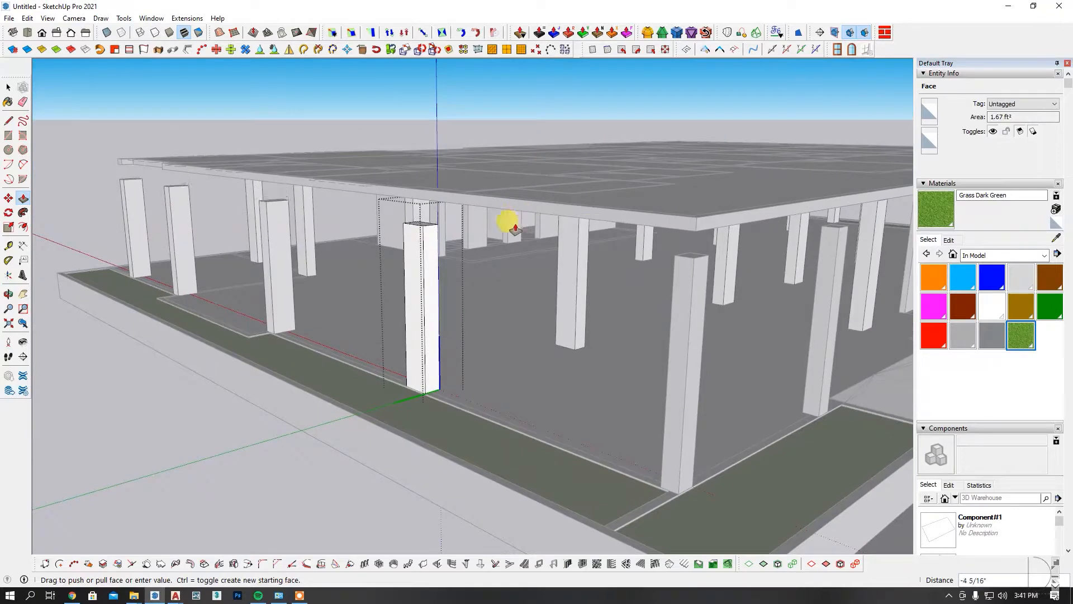
middle_drag(530, 267, 445, 222)
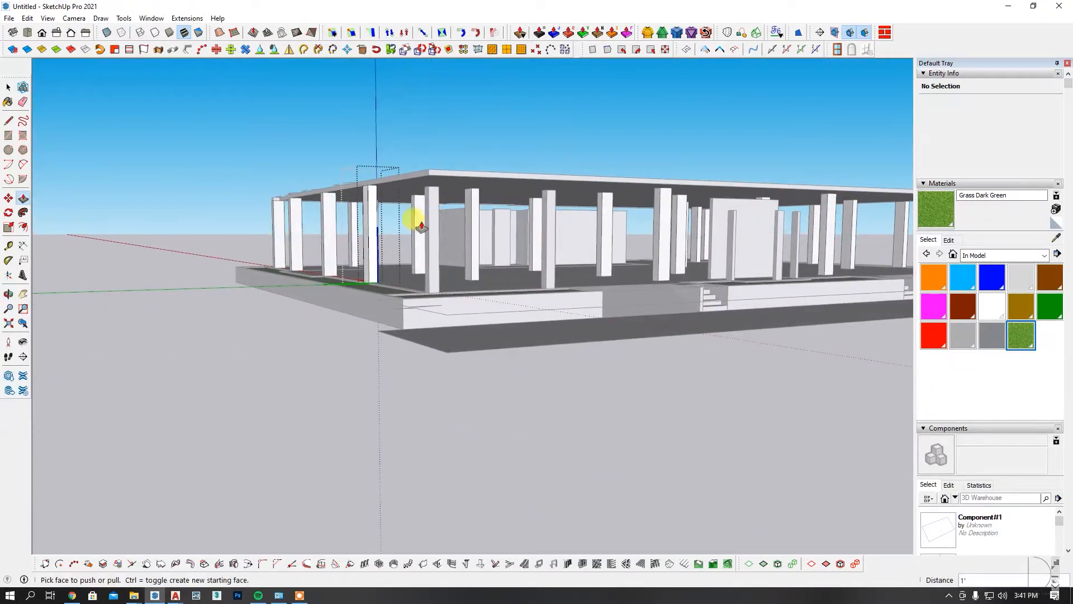
Undo the column extension and the slab's upward move
click(9, 87)
key(ctrl+z)
key(ctrl+z)
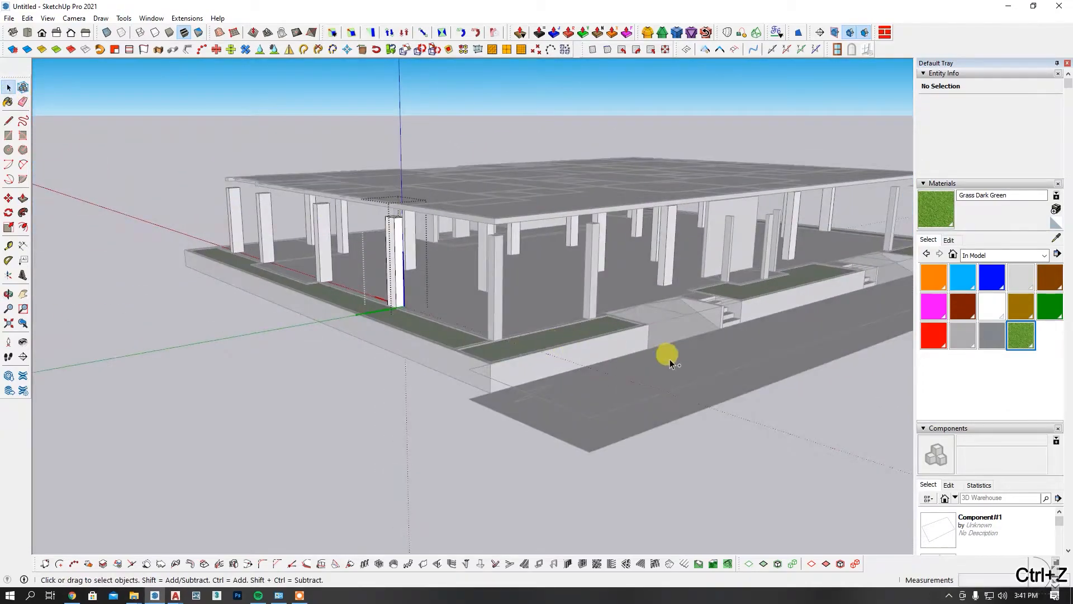
Select the slab and floor plan groups and move them 6" straight up from the slab's bottom corner
scroll(558, 278, up, 8)
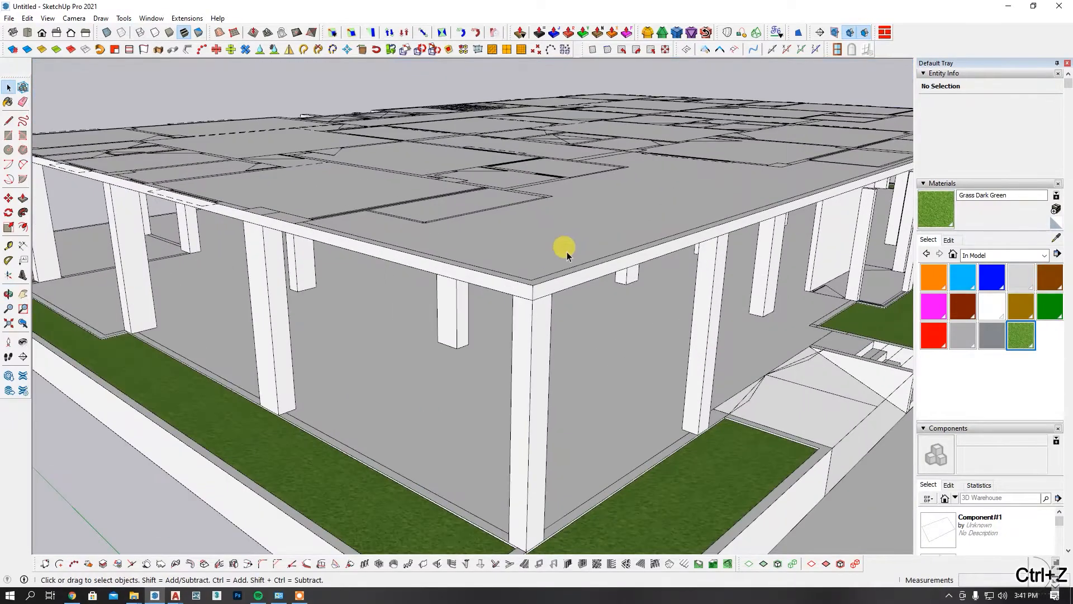
middle_drag(567, 251, 755, 209)
click(565, 215)
middle_drag(565, 216, 561, 298)
click(9, 198)
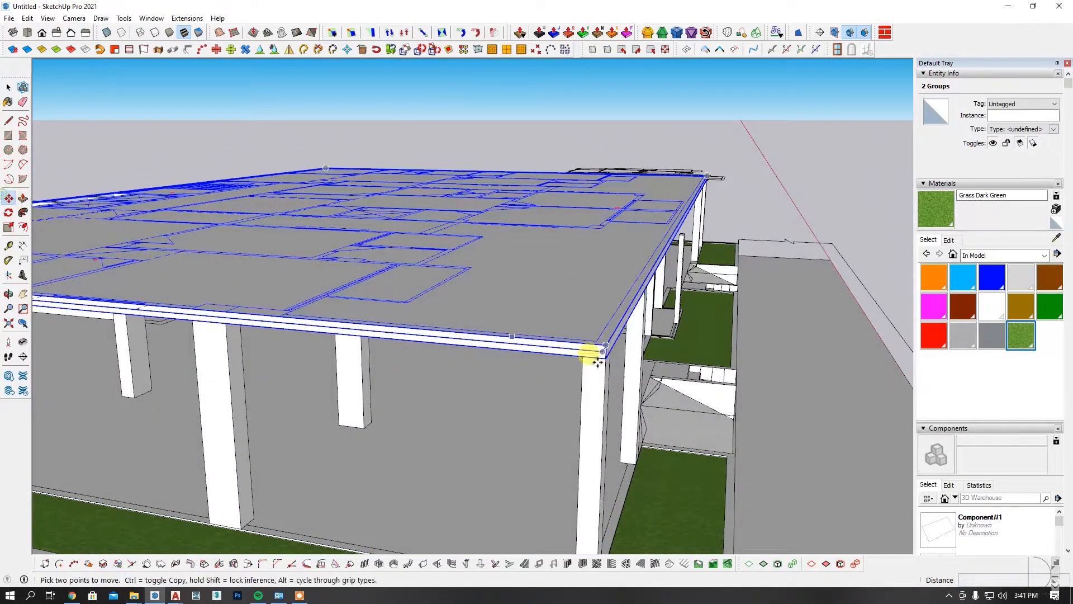
scroll(622, 360, up, 2)
click(590, 346)
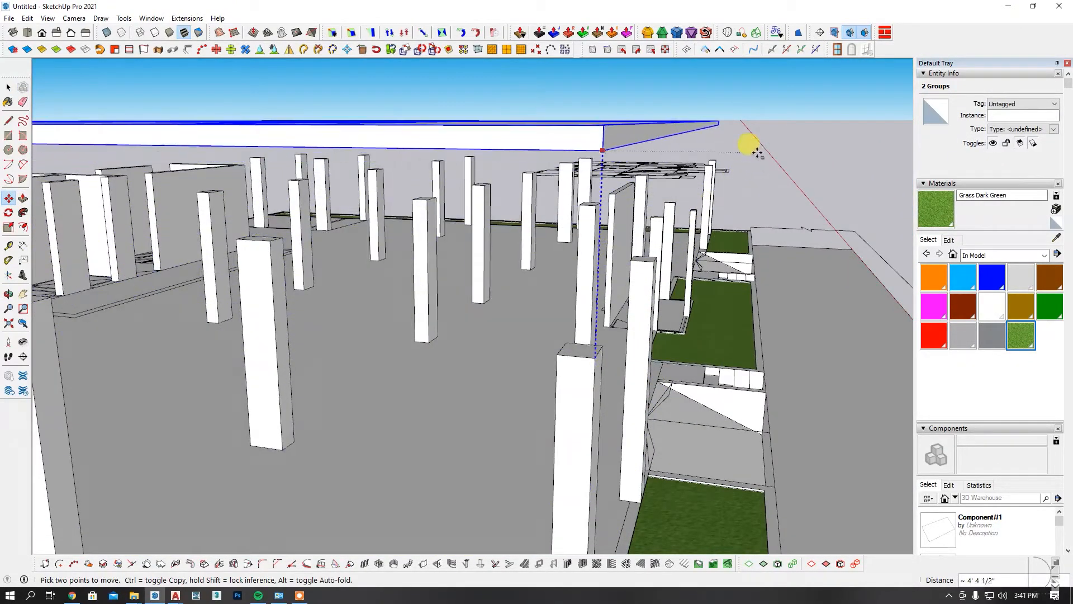
text(6)
key(Return)
Open an edge column for editing and extend its top face up to the slab's underside
scroll(774, 240, down, 5)
middle_drag(770, 240, 513, 264)
key(space)
scroll(492, 250, up, 6)
double_click(532, 259)
scroll(527, 250, up, 2)
key(p)
scroll(499, 280, up, 1)
click(499, 281)
click(546, 279)
scroll(493, 269, down, 8)
key(space)
click(561, 335)
Open the corner column for editing and extend its top face 6" up to the slab
scroll(561, 337, up, 4)
middle_drag(561, 337, 614, 302)
scroll(619, 301, up, 2)
double_click(617, 300)
click(23, 198)
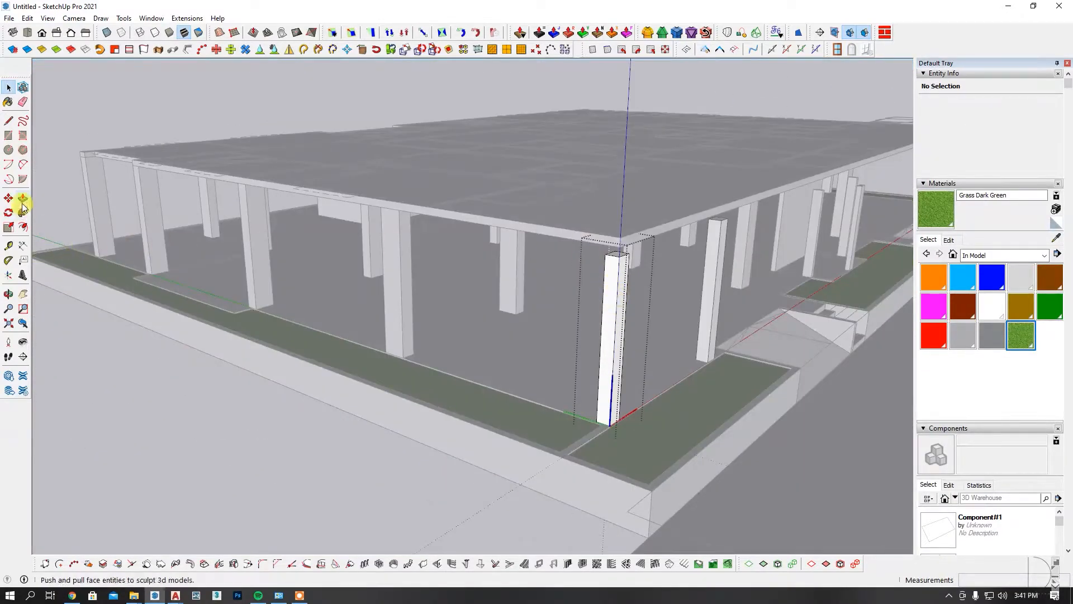
scroll(608, 249, up, 2)
click(587, 246)
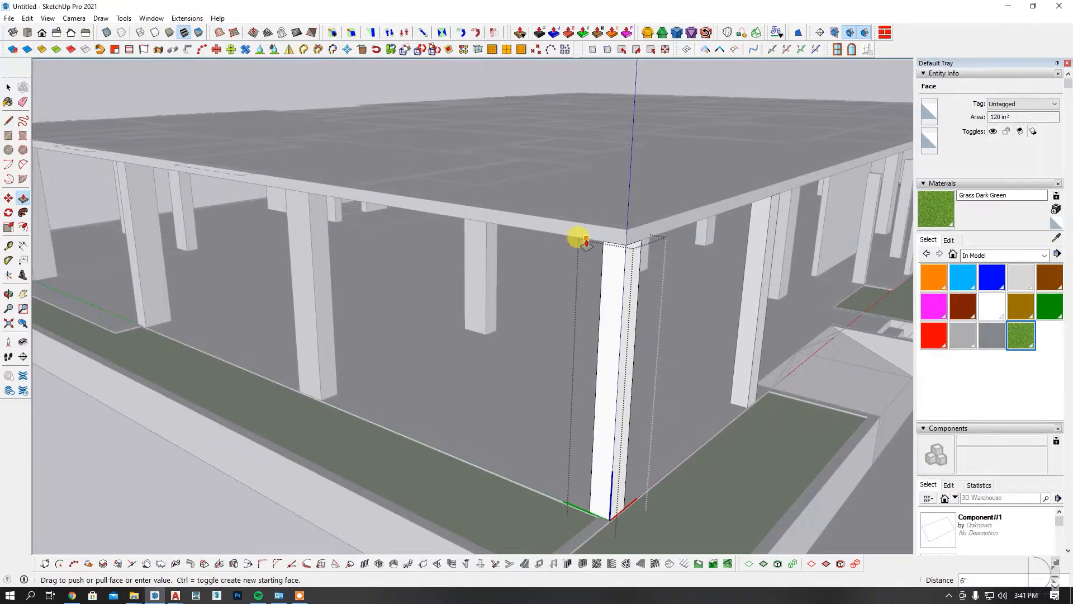
click(586, 239)
key(space)
key(Escape)
Measure the height from the corner column's foot to the top corner of the slab
click(21, 247)
click(609, 519)
click(626, 230)
middle_drag(484, 270, 400, 233)
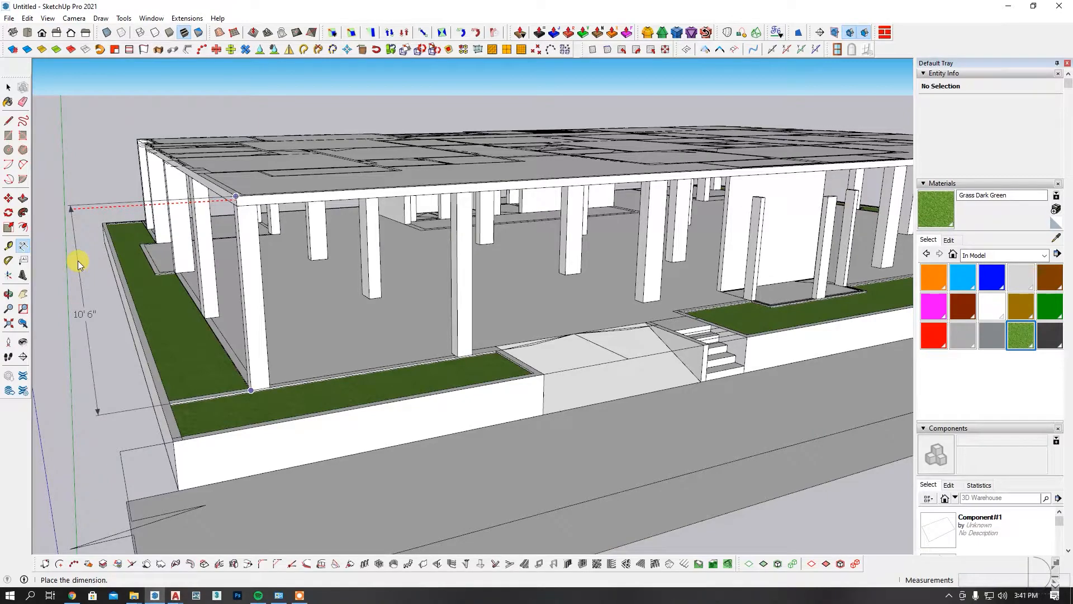
key(space)
middle_drag(150, 270, 295, 222)
scroll(296, 222, up, 2)
click(294, 223)
scroll(307, 235, up, 2)
middle_drag(383, 259, 576, 216)
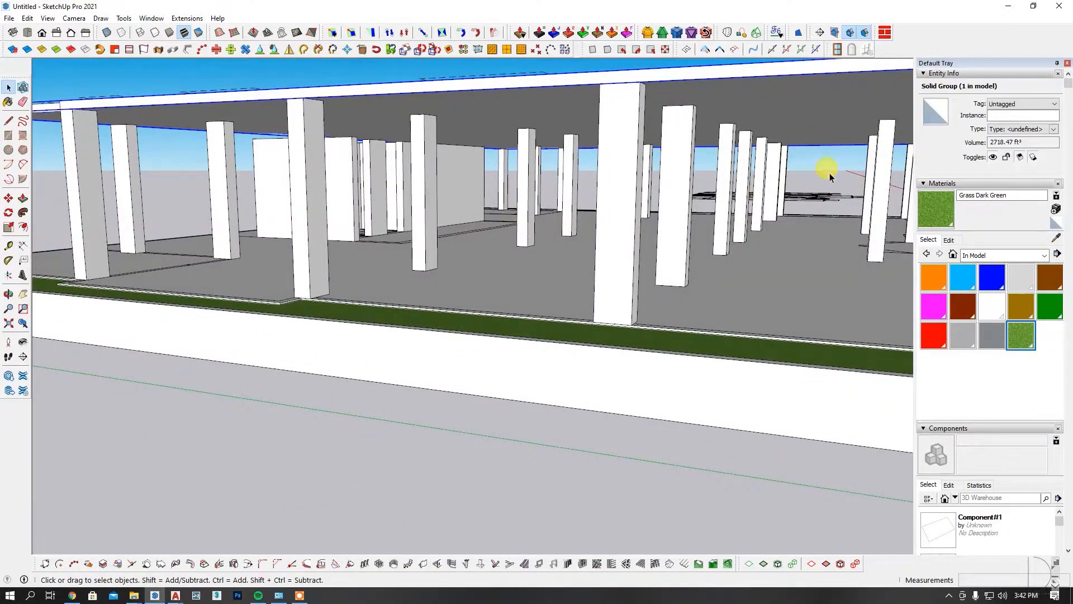
scroll(486, 157, down, 3)
shift+click(367, 190)
click(22, 199)
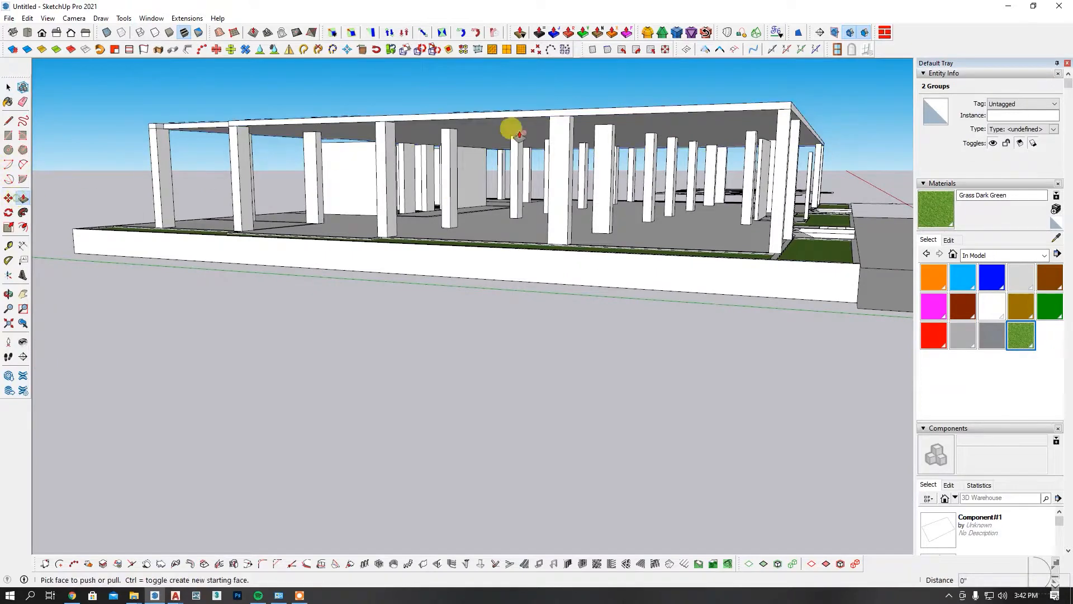
click(96, 164)
Select the slab and floor plan groups and raise them another 6" along the blue axis
click(9, 87)
scroll(721, 118, up, 1)
middle_drag(725, 118, 746, 120)
scroll(746, 123, up, 1)
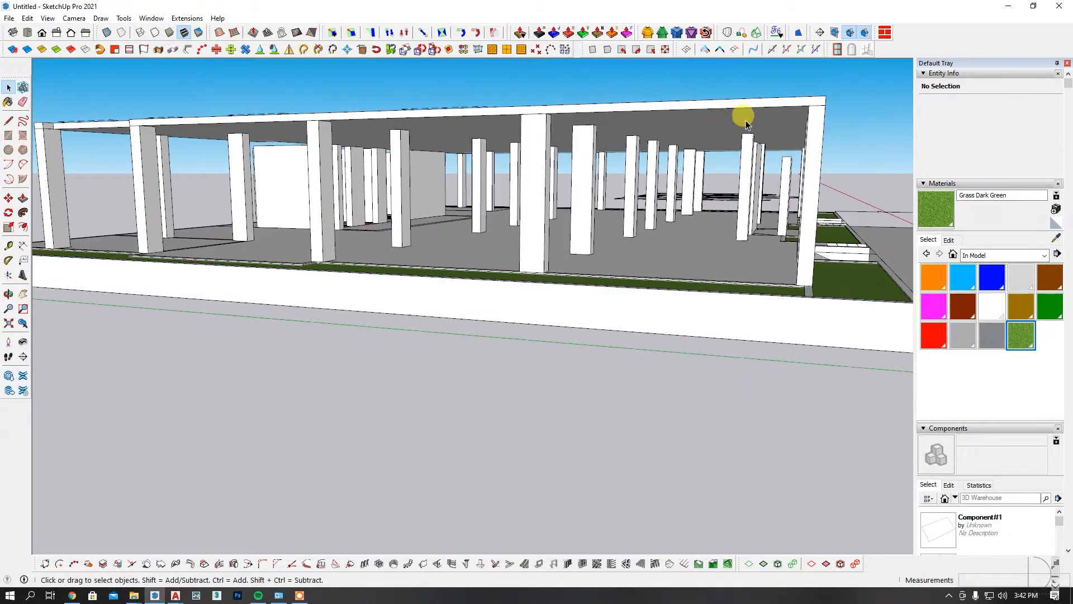
click(414, 119)
click(8, 197)
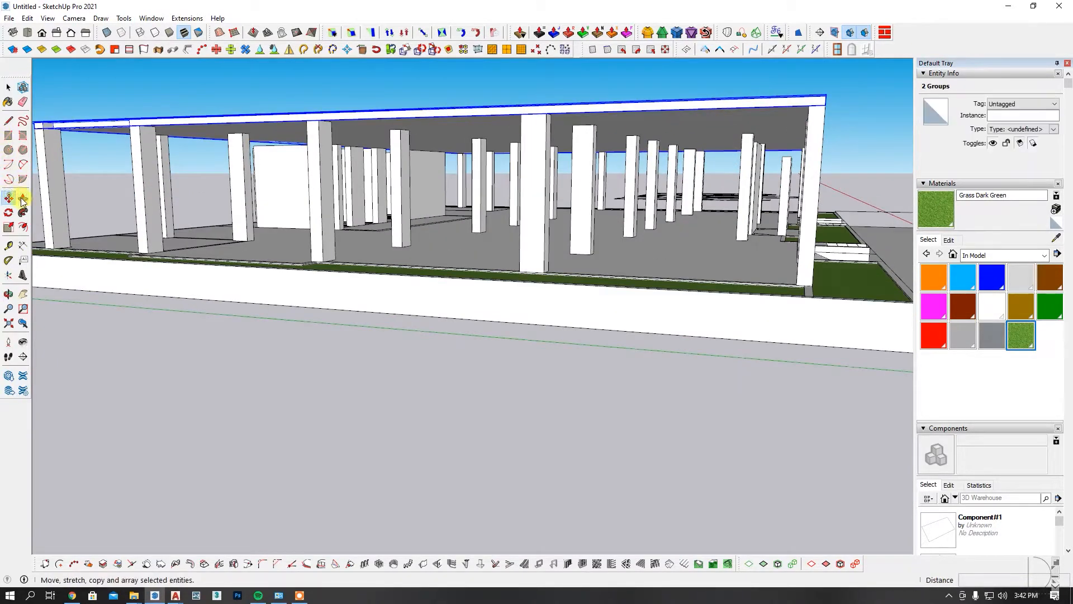
click(819, 106)
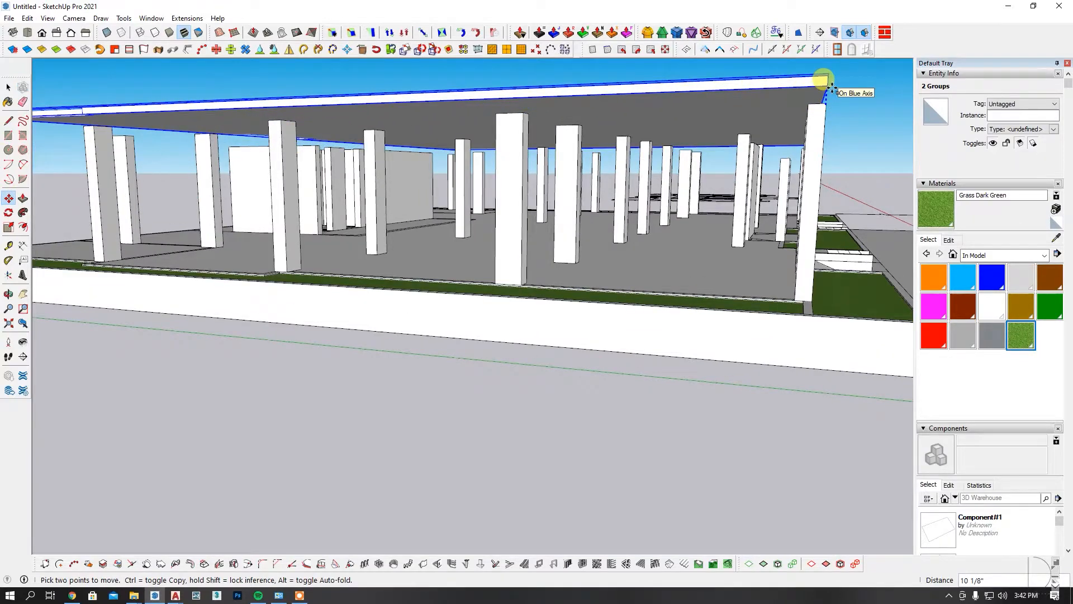
key(Return)
Measure the height from the corner column's foot to the raised slab's top corner with the Dimension tool
middle_drag(607, 159, 632, 450)
scroll(650, 455, up, 3)
click(23, 244)
scroll(690, 438, up, 5)
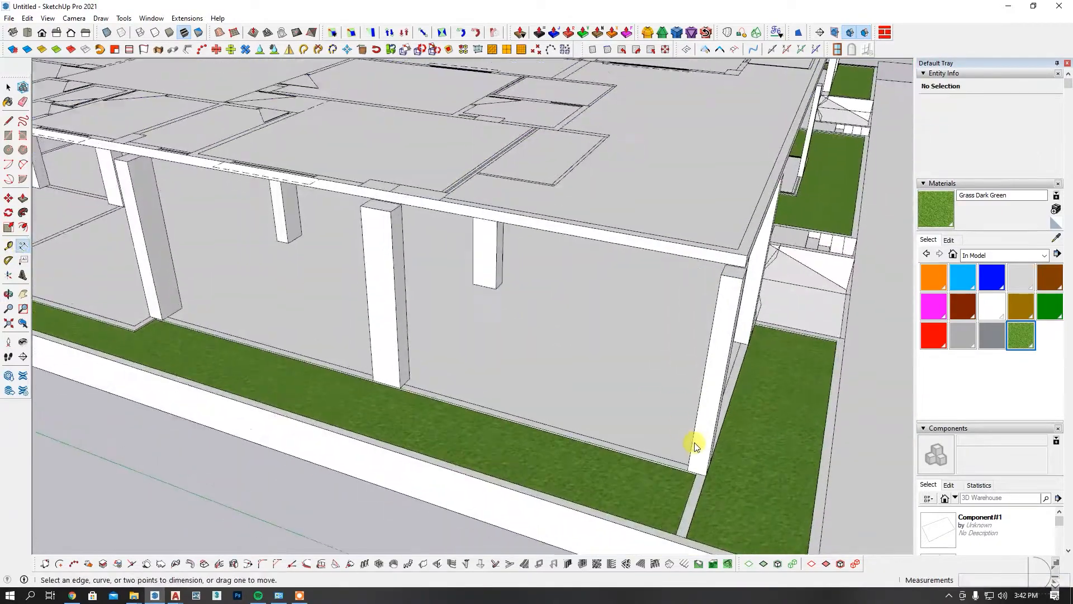
click(707, 478)
click(754, 234)
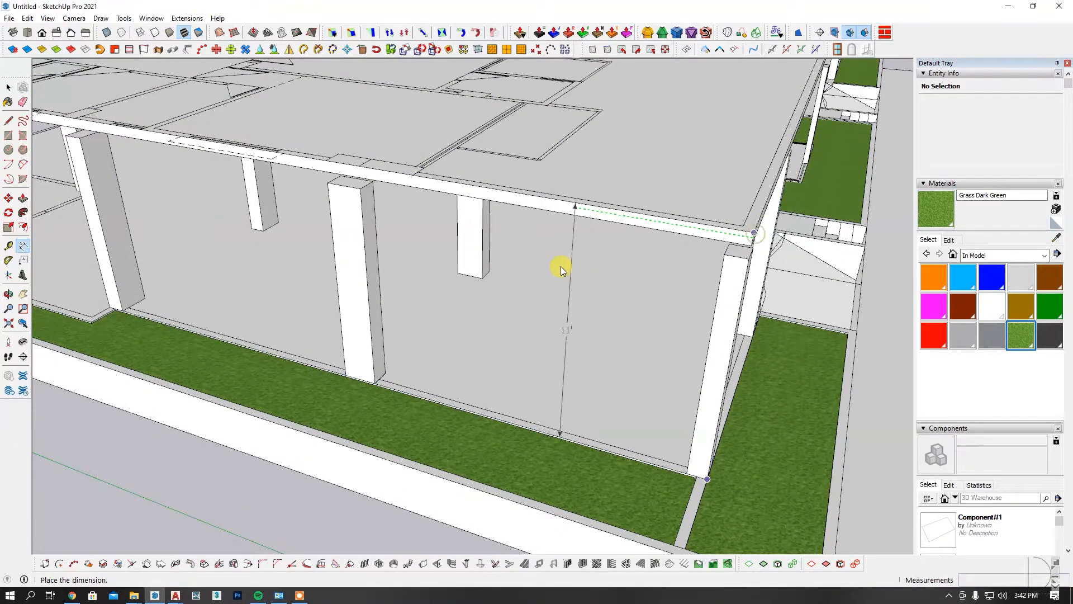
Extend the top face of an edge column with Push/Pull to close the gap below the raised slab
middle_drag(499, 264, 235, 192)
scroll(264, 161, up, 5)
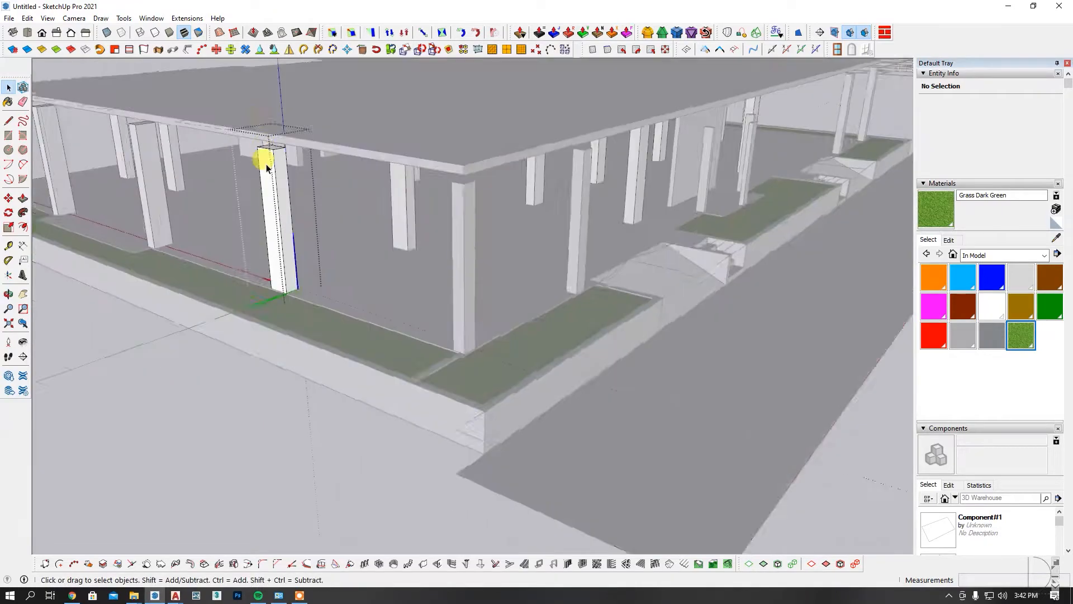
key(p)
scroll(322, 188, up, 3)
click(236, 135)
click(292, 137)
scroll(313, 182, down, 5)
key(space)
click(522, 267)
Push/Pull the corner column's top face 6" up to the underside of the slab
scroll(439, 192, up, 5)
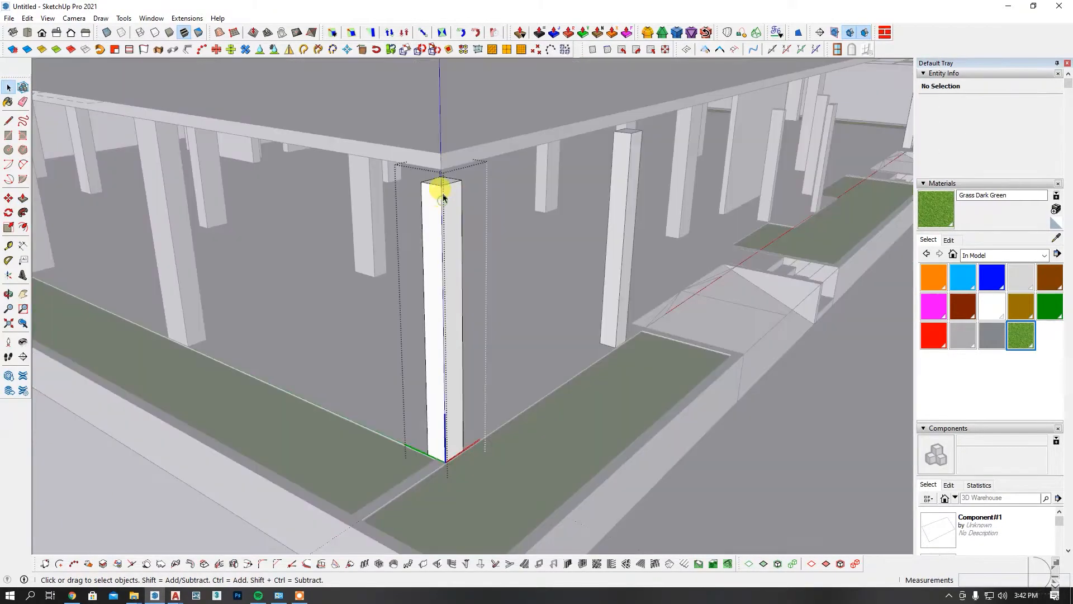
key(p)
click(439, 179)
click(395, 158)
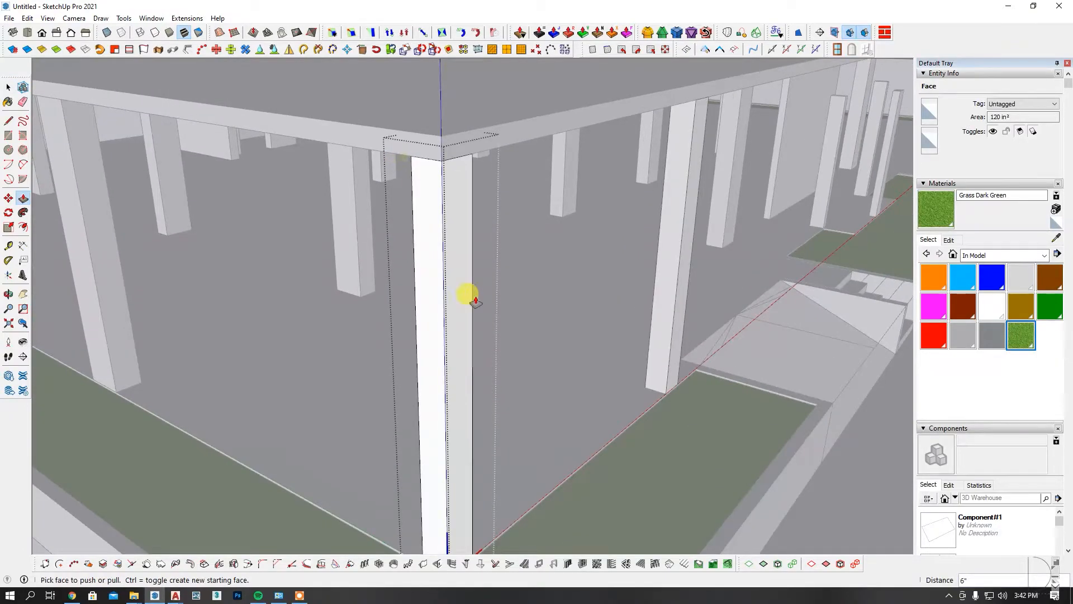
scroll(469, 292, down, 5)
Open the wide wall behind the entrance columns for editing and extend its top face 6" up to the slab
middle_drag(534, 314, 405, 161)
scroll(548, 227, up, 3)
scroll(486, 228, up, 3)
double_click(486, 229)
mouse_move(486, 230)
middle_down()
mouse_move(609, 232)
mouse_move(501, 221)
middle_up()
scroll(504, 225, up, 3)
key(p)
scroll(511, 230, up, 3)
double_click(515, 232)
scroll(508, 234, down, 3)
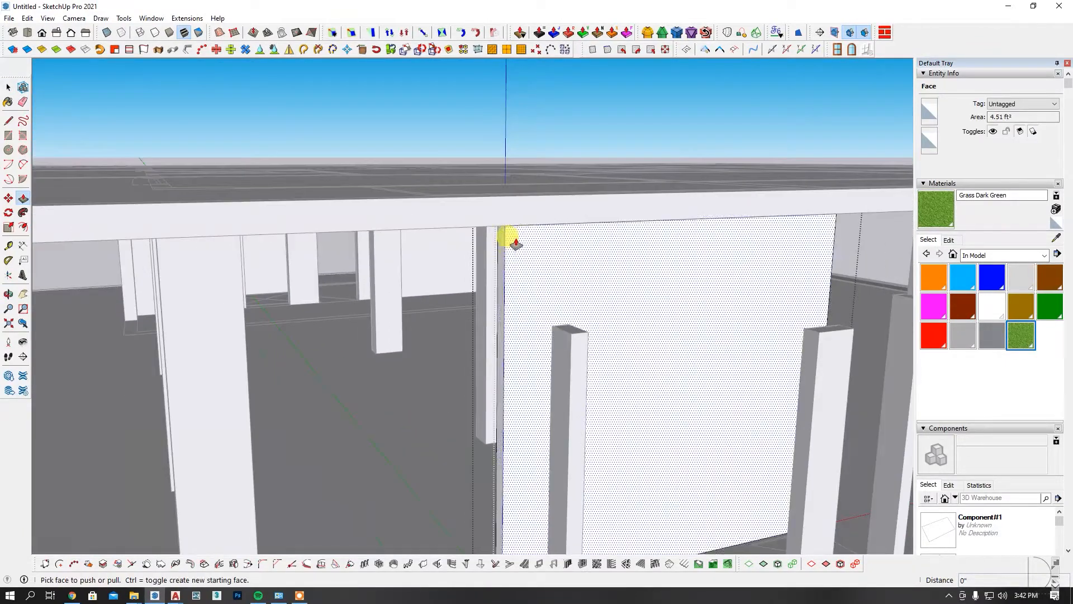
scroll(509, 226, up, 4)
click(509, 218)
click(541, 206)
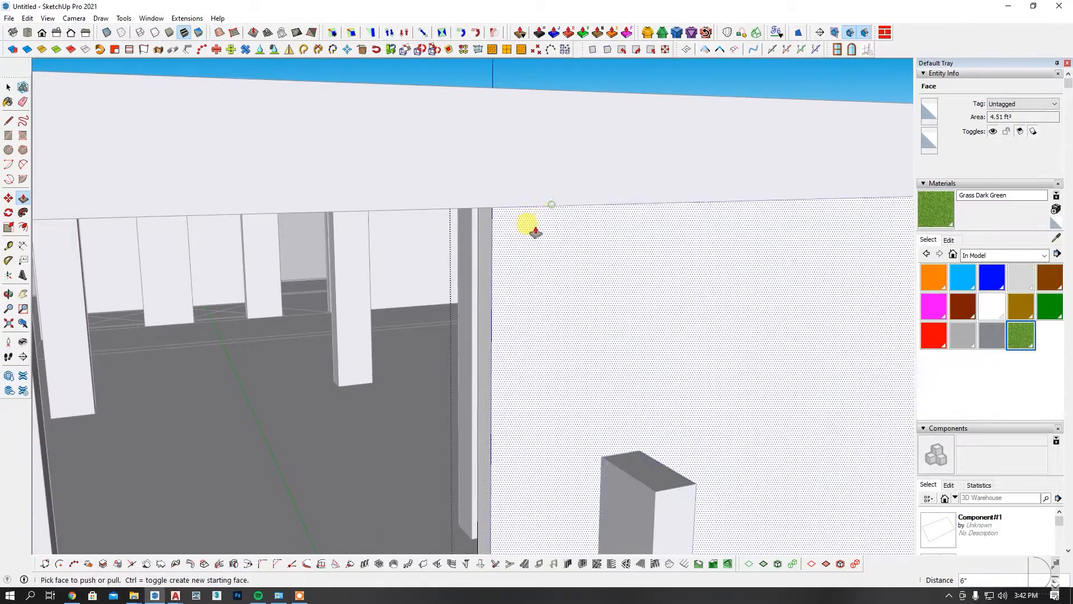
scroll(531, 222, down, 6)
key(space)
click(508, 286)
Window-select the upper part of the building and move the selection from one picked point to another
scroll(510, 285, down, 3)
middle_drag(514, 285, 787, 258)
scroll(741, 265, down, 5)
scroll(787, 258, down, 4)
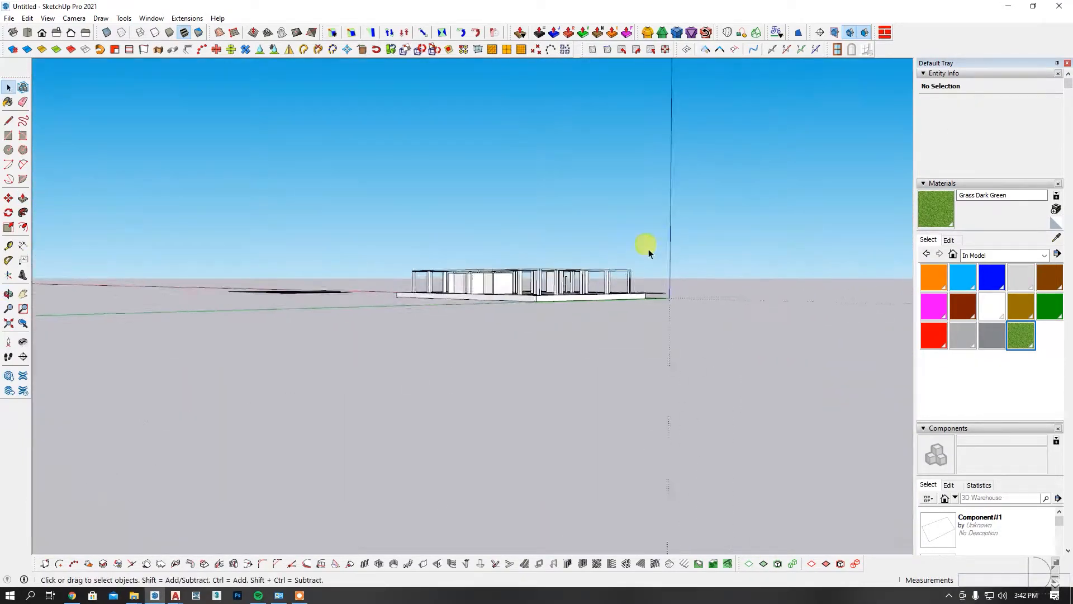
scroll(453, 294, up, 7)
middle_drag(453, 294, 540, 332)
drag(326, 197, 904, 305)
middle_drag(815, 318, 598, 355)
scroll(597, 353, up, 3)
click(8, 197)
scroll(582, 331, up, 2)
click(583, 333)
click(513, 319)
key(space)
scroll(503, 324, down, 5)
click(464, 184)
Examine the room layout, wall lines and openings of the floor plan on the slab from several sides
middle_drag(436, 313, 443, 408)
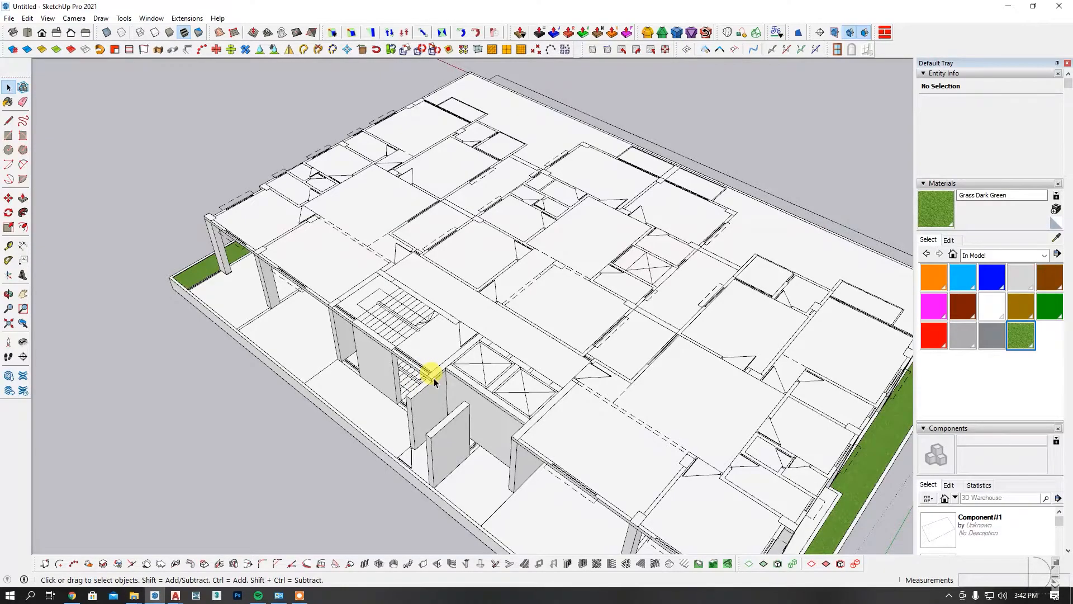
middle_drag(626, 360, 277, 336)
scroll(519, 316, down, 3)
middle_drag(651, 329, 534, 337)
scroll(576, 322, down, 3)
middle_drag(687, 357, 597, 389)
scroll(525, 387, up, 4)
scroll(525, 388, down, 2)
middle_drag(501, 349, 580, 338)
scroll(579, 338, up, 3)
scroll(580, 338, down, 2)
middle_drag(686, 318, 607, 196)
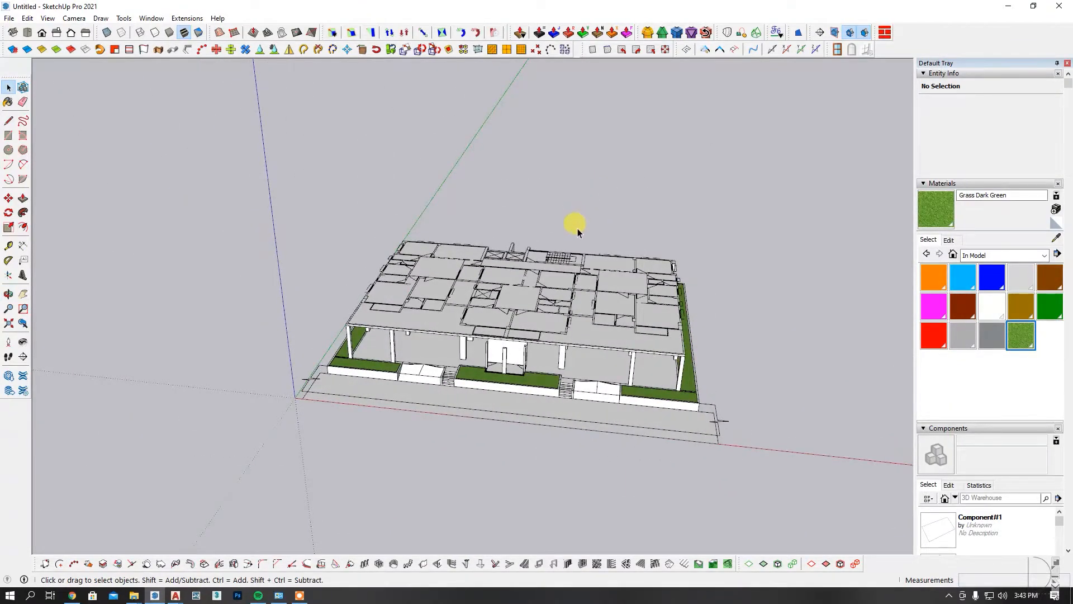
middle_drag(478, 263, 669, 351)
middle_drag(399, 374, 560, 437)
scroll(560, 437, up, 5)
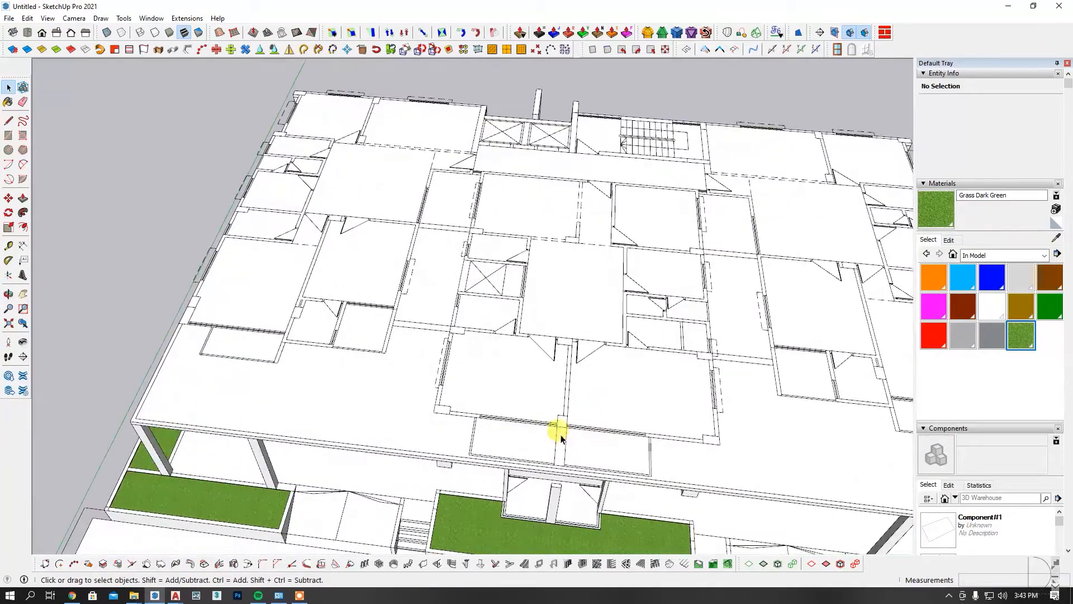
scroll(587, 258, down, 2)
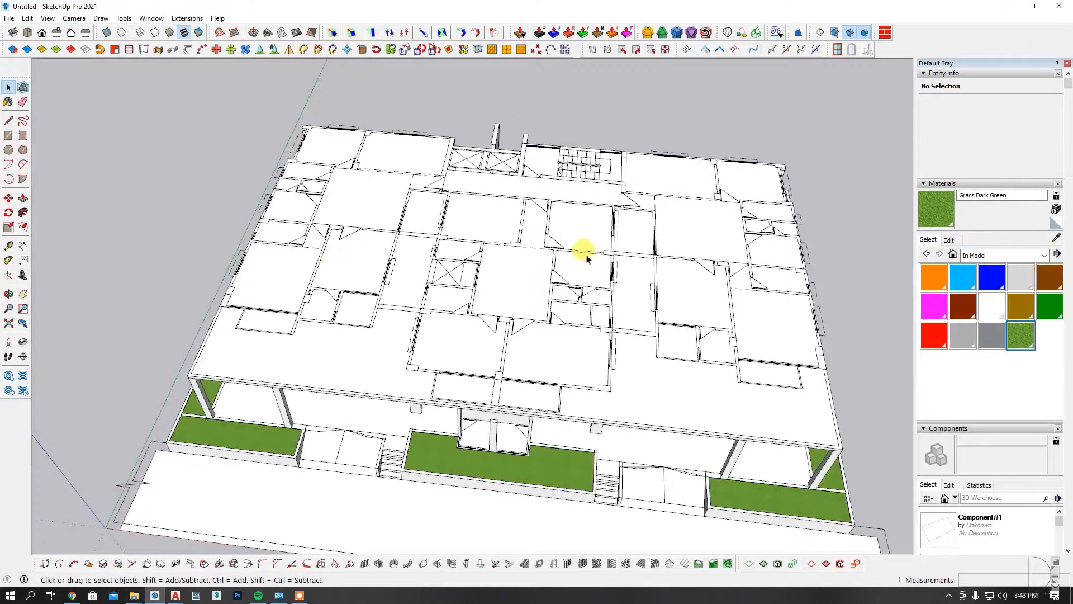
middle_drag(799, 300, 726, 356)
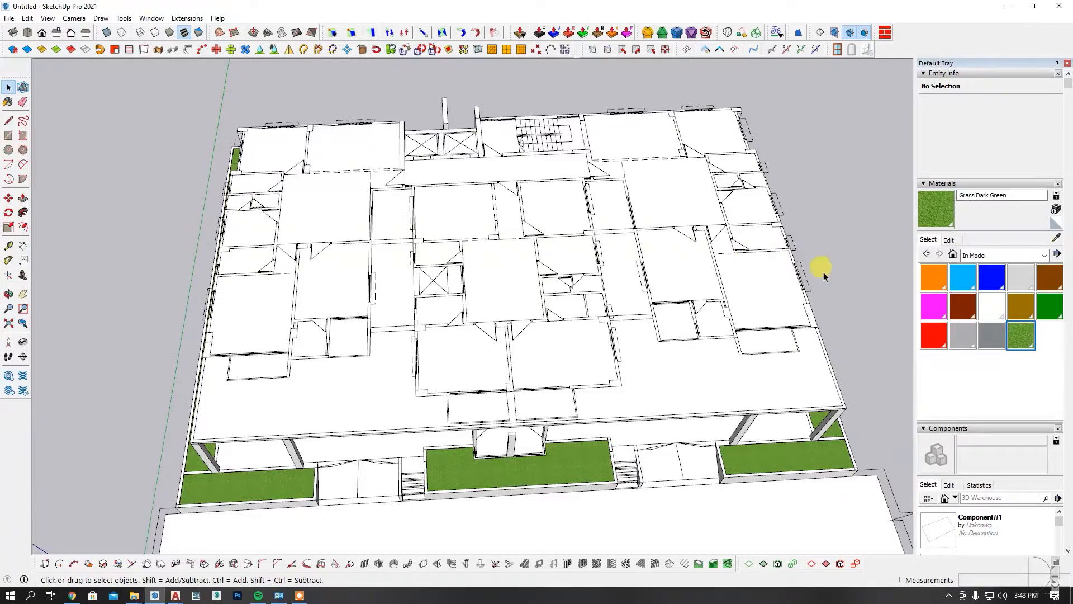
middle_drag(538, 337, 507, 369)
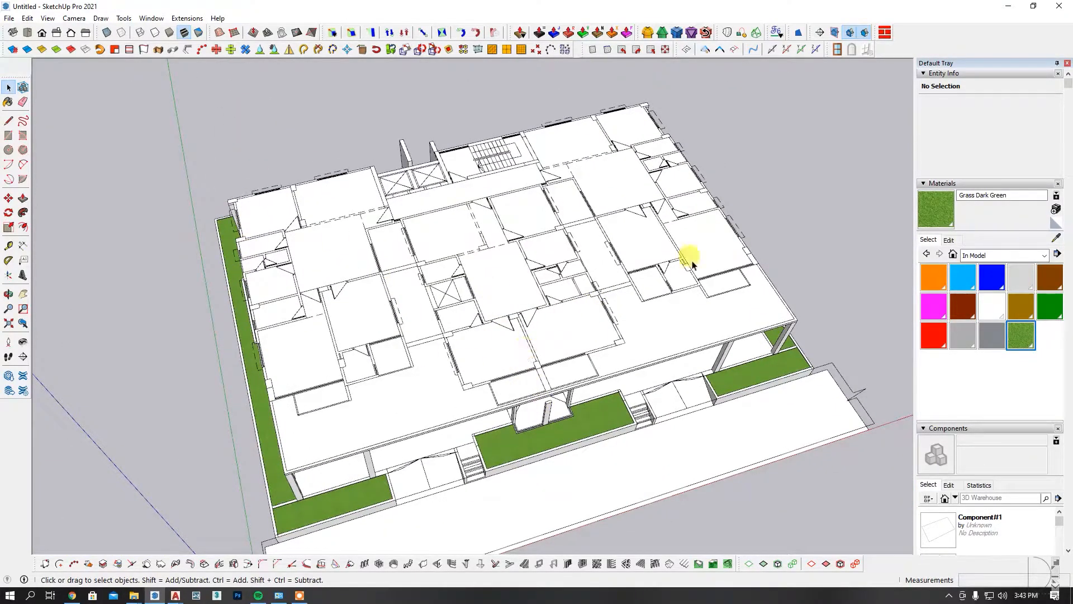
scroll(522, 247, down, 5)
middle_drag(522, 246, 629, 321)
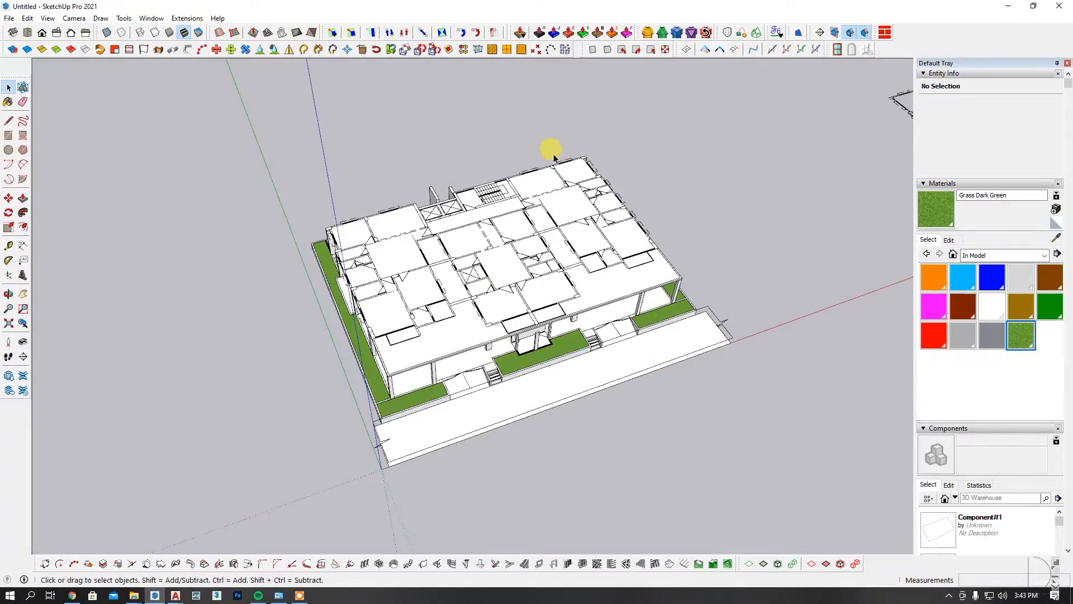
Draw a 1' wide rectangle over the wall segment above the edge column, along the slab's side edge
scroll(321, 314, up, 6)
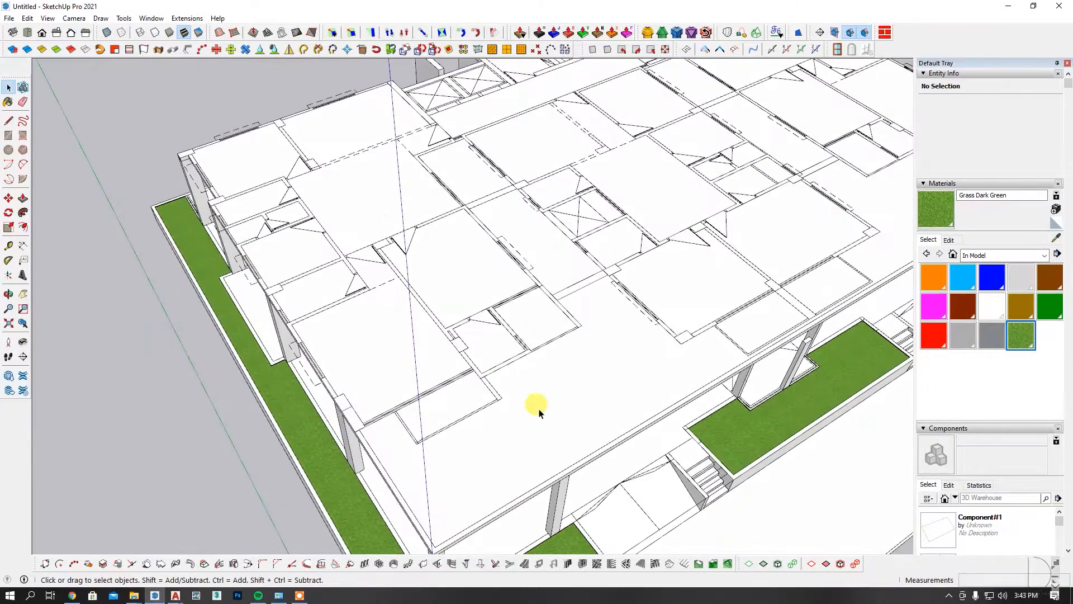
scroll(523, 443, up, 10)
key(r)
click(299, 280)
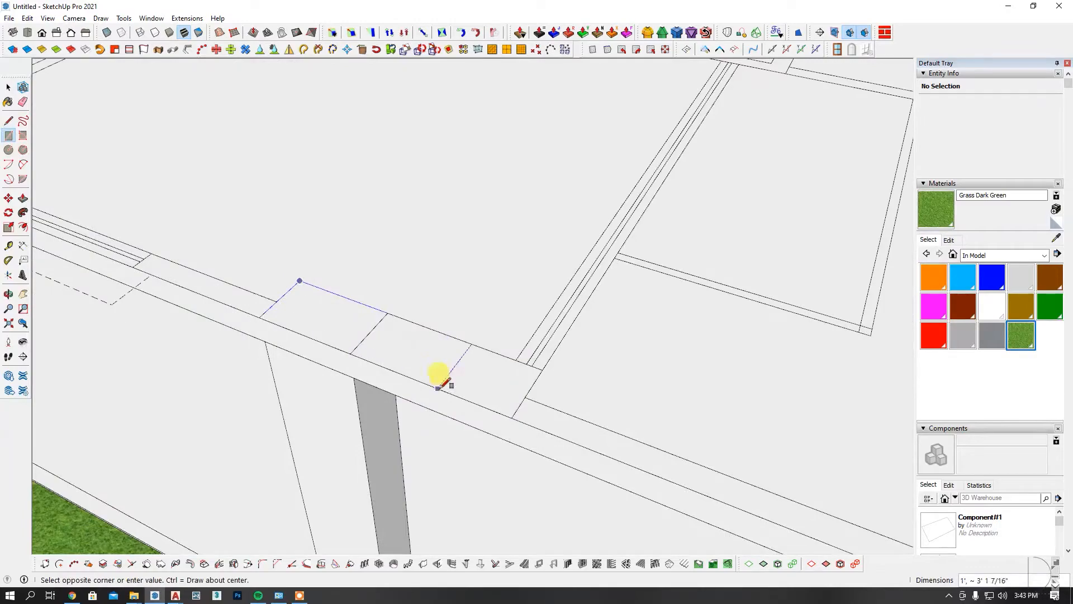
click(512, 416)
Push/Pull the wall rectangle up 9' 6" from the slab
middle_drag(512, 417, 443, 391)
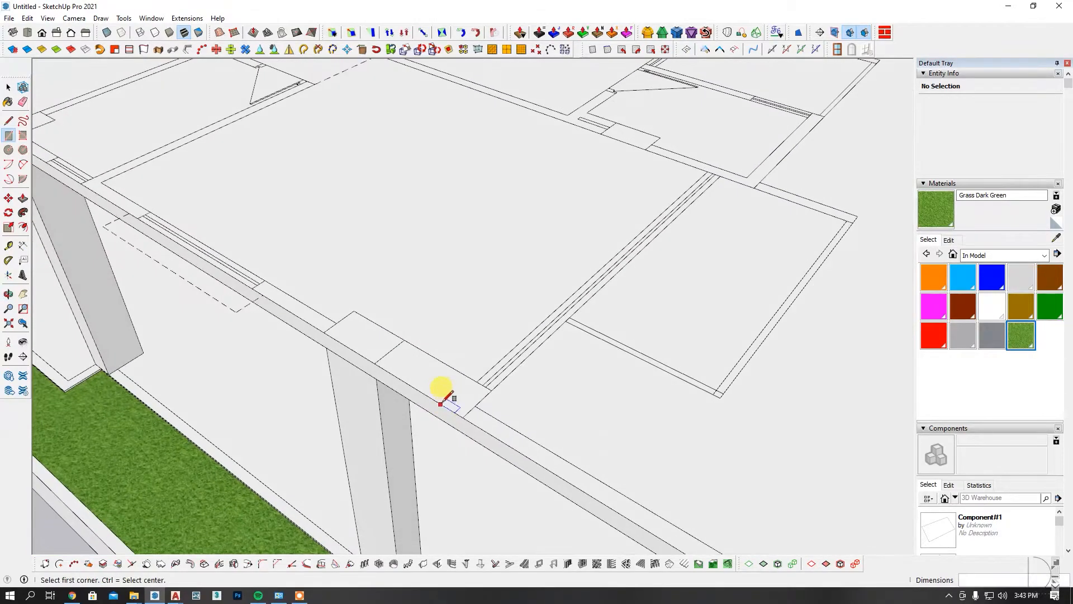
key(p)
click(438, 375)
key(Return)
middle_drag(421, 288, 425, 347)
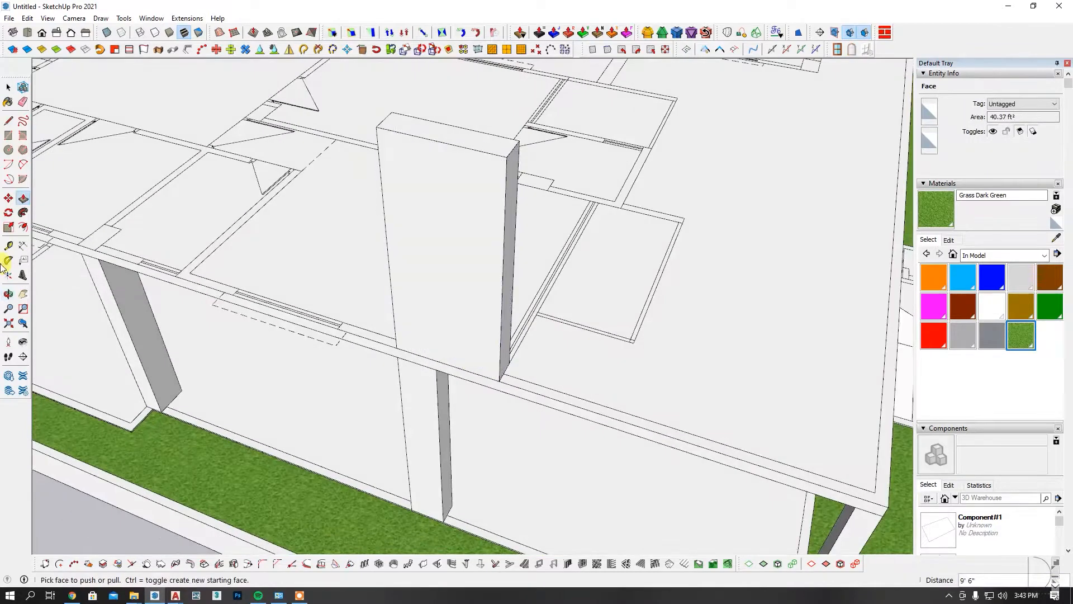
Measure the extruded wall block's height along its vertical corner edge with the Dimension tool
click(22, 246)
click(500, 382)
click(504, 159)
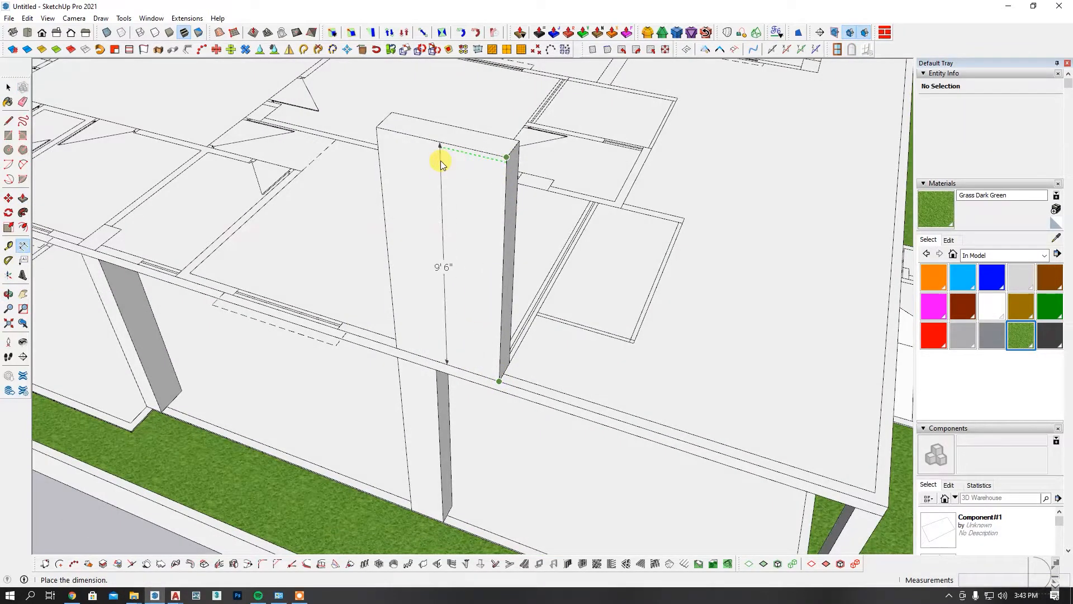
Offset the wall block's outer vertical edge to the plan's wall thickness and push the resulting strip 2' 7 1/2" to the window opening
click(623, 272)
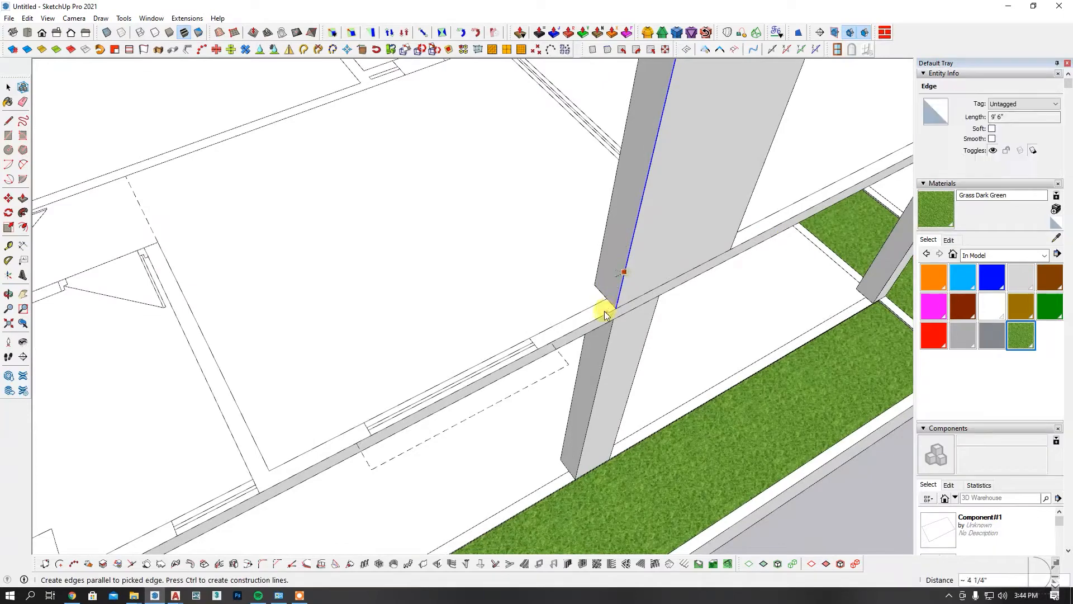
click(606, 298)
key(p)
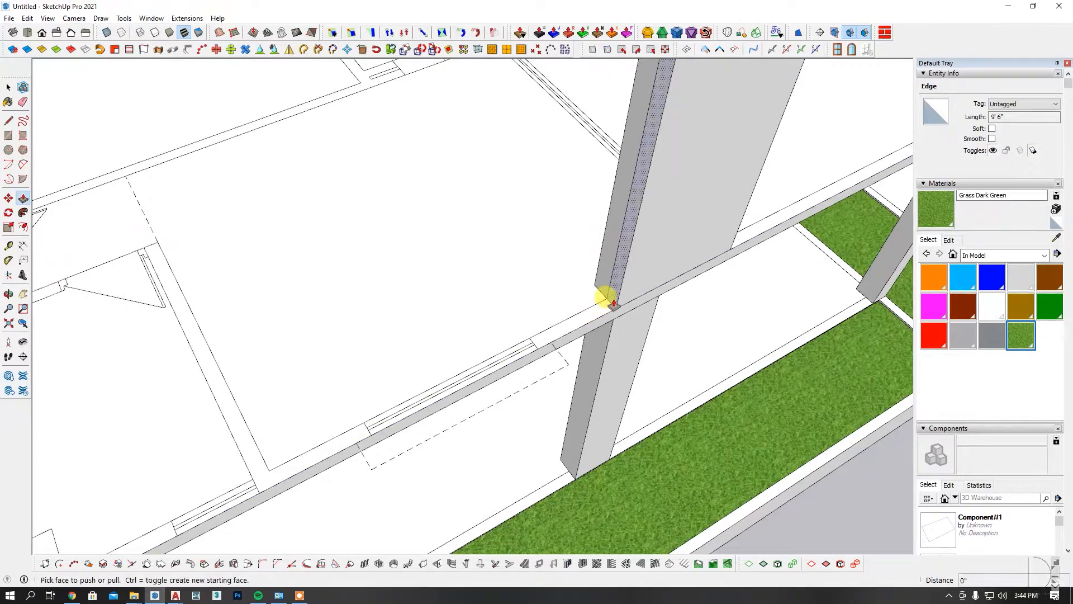
click(612, 297)
click(537, 349)
Draw a rectangle over the partition wall between the first two window openings, starting at the wall corner beside the door
scroll(566, 289, down, 3)
scroll(436, 335, up, 2)
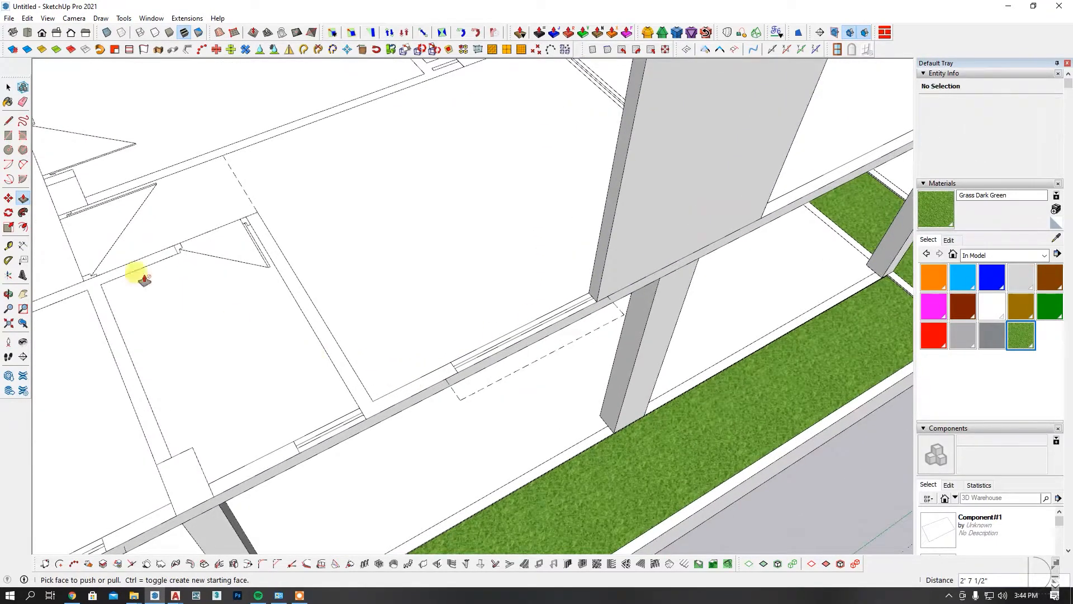
click(6, 135)
click(249, 215)
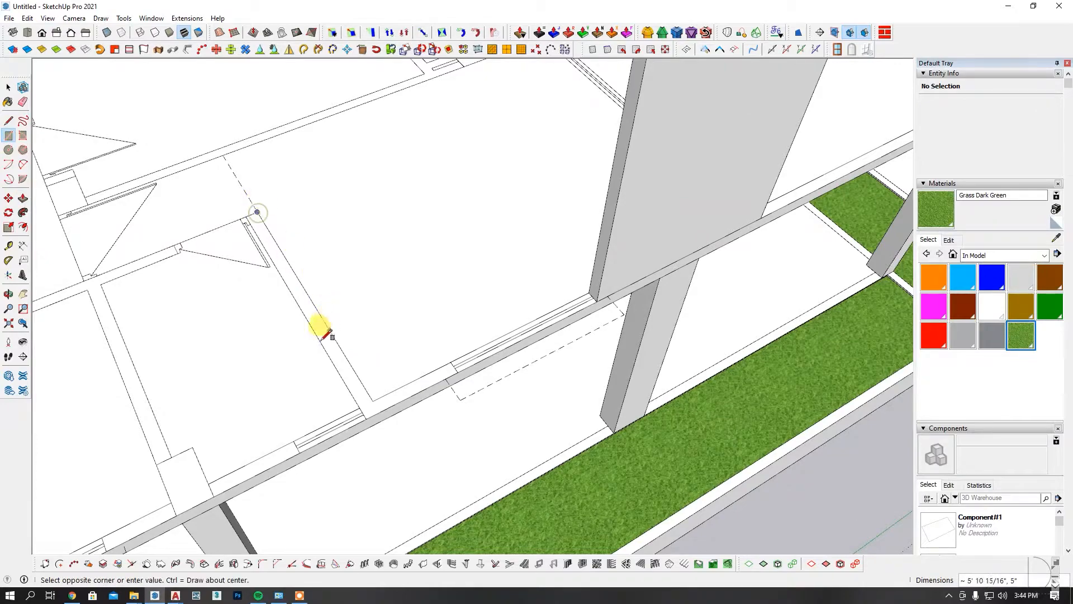
click(320, 341)
Push/Pull the partition wall rectangle up 9' 6" and extend the wall's end face to the slab edge
key(p)
scroll(324, 338, down, 2)
click(326, 336)
click(546, 125)
scroll(149, 250, up, 4)
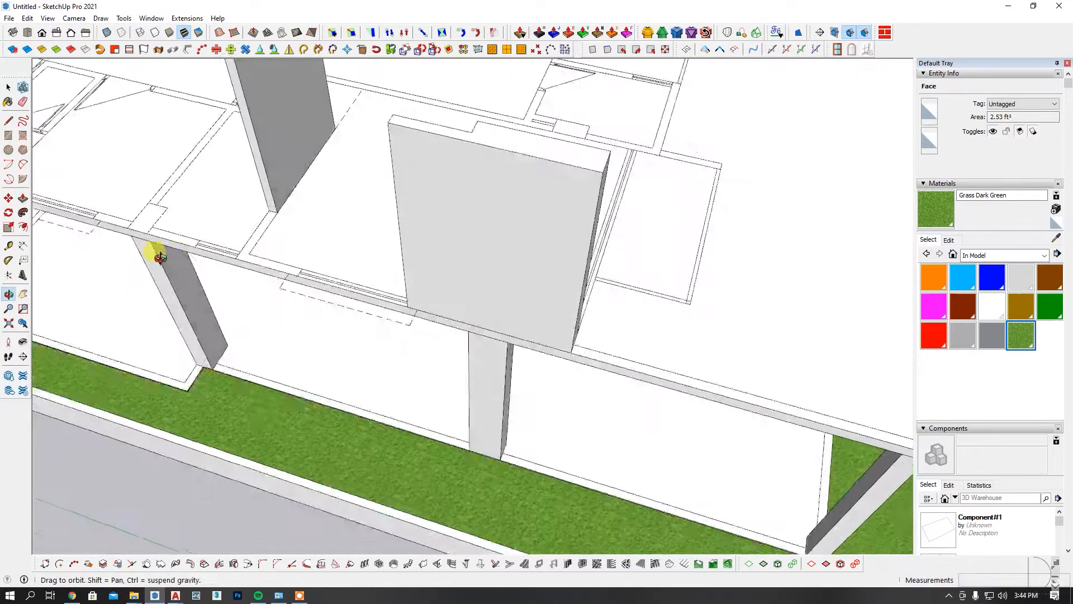
click(269, 197)
click(254, 297)
Offset the partition wall's outer vertical edge by 5" and push the resulting strip 2' 6 1/2" to the window opening
scroll(235, 275, up, 3)
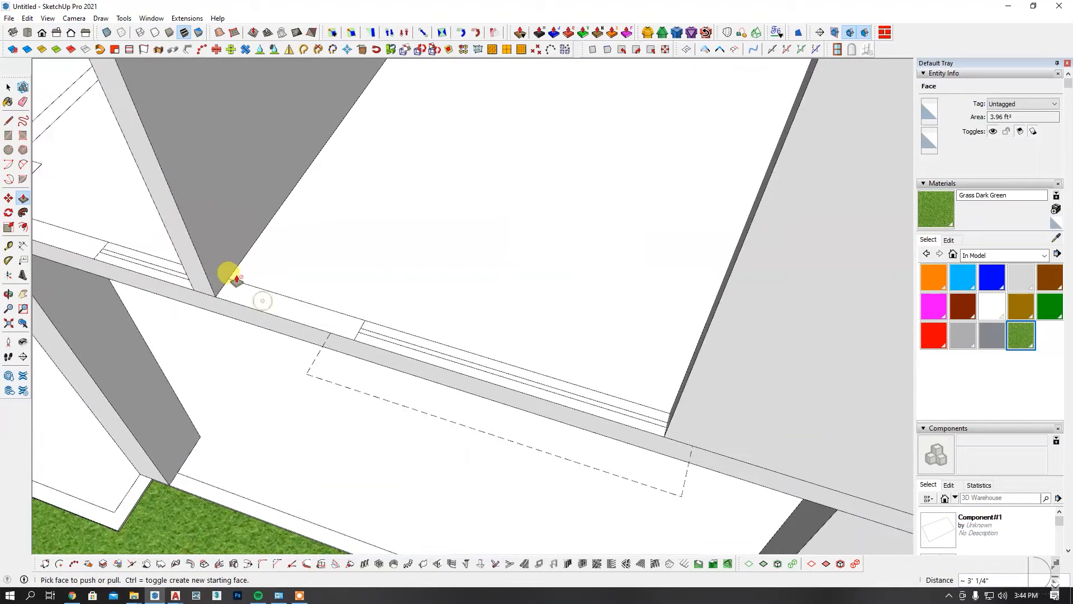
key(space)
click(228, 279)
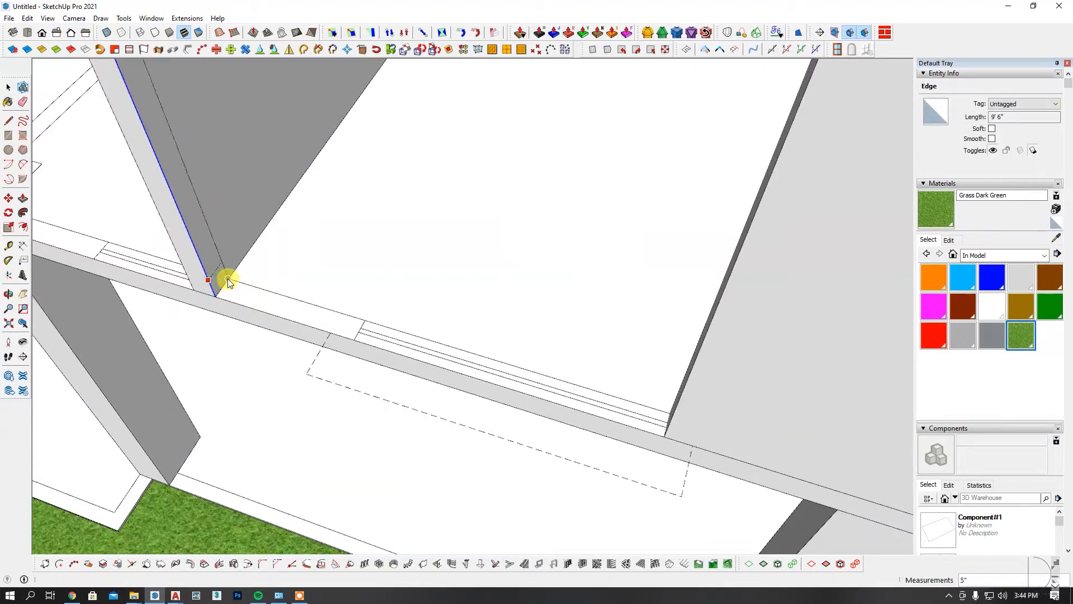
key(p)
click(219, 287)
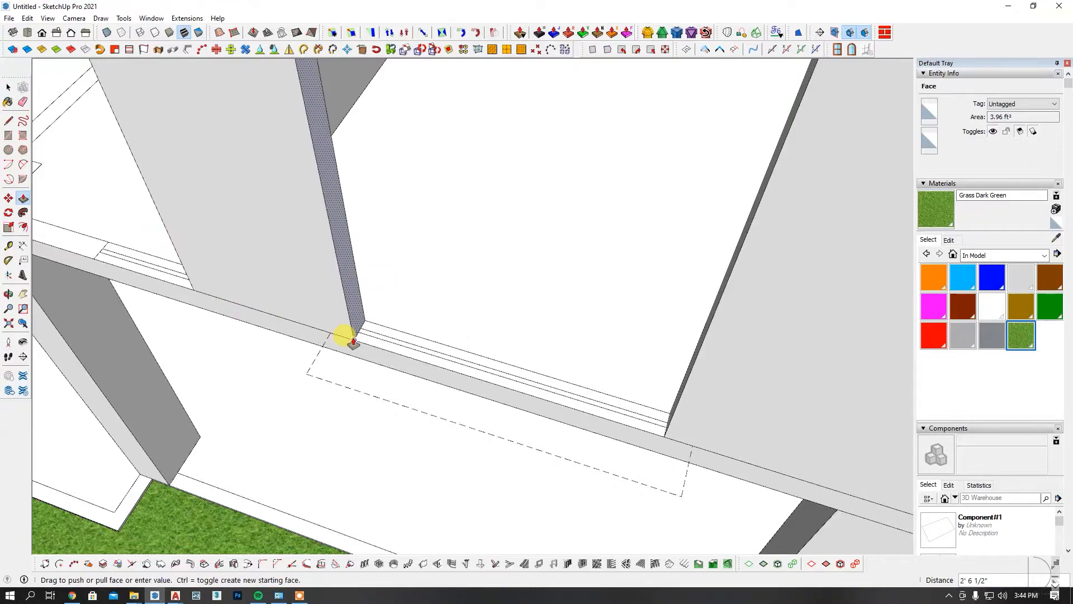
click(353, 338)
Draw a rectangle over the next partition wall, from the interior wall junction to the column outline at the slab edge
scroll(570, 340, down, 3)
scroll(570, 339, down, 4)
middle_drag(570, 339, 632, 338)
scroll(547, 288, up, 3)
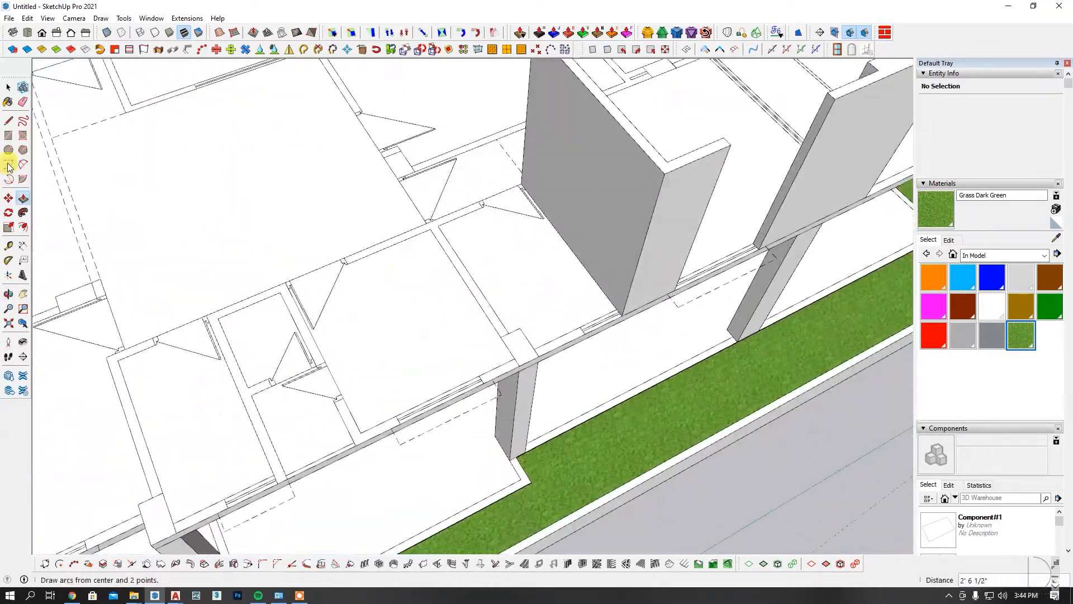
click(9, 136)
scroll(446, 223, up, 2)
scroll(532, 364, up, 2)
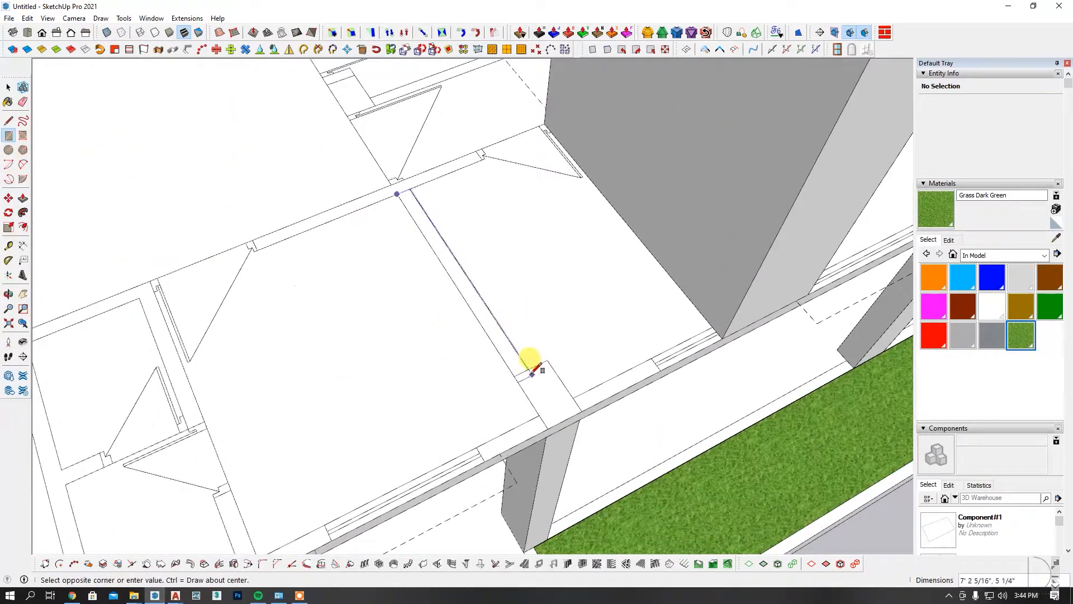
Push/Pull this second partition wall up 9' 6" and extend its end face 1' 8" to the slab edge
scroll(524, 373, down, 2)
key(p)
click(518, 370)
click(728, 182)
middle_drag(705, 284, 378, 340)
scroll(386, 335, up, 3)
click(393, 324)
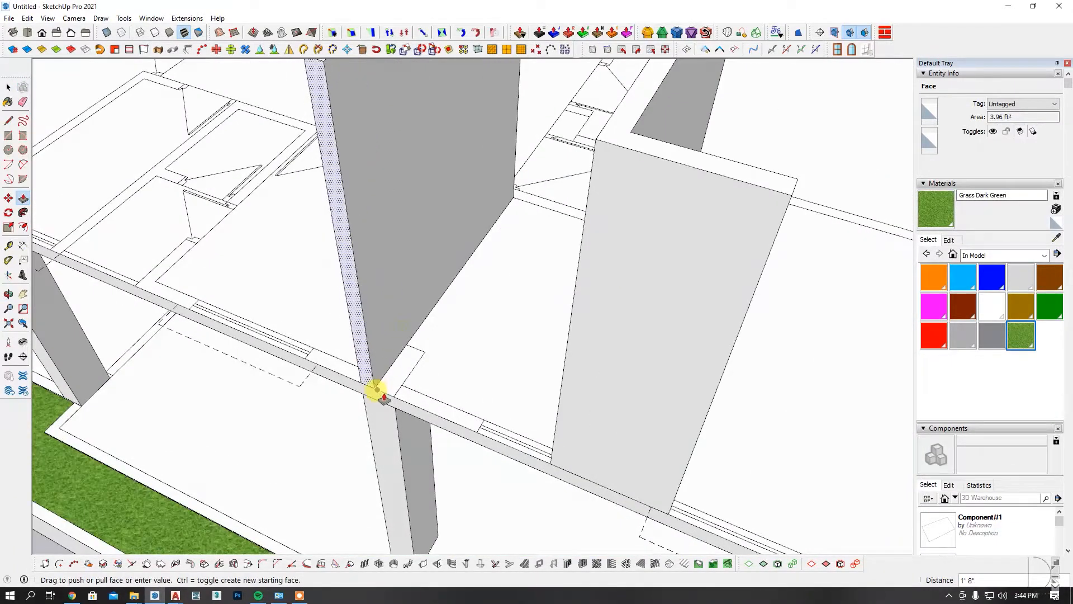
click(373, 388)
Offset the second wall's outer vertical edge to the column's depth and push the strip out to the column's far side
scroll(372, 387, up, 3)
scroll(380, 393, up, 2)
key(space)
click(363, 362)
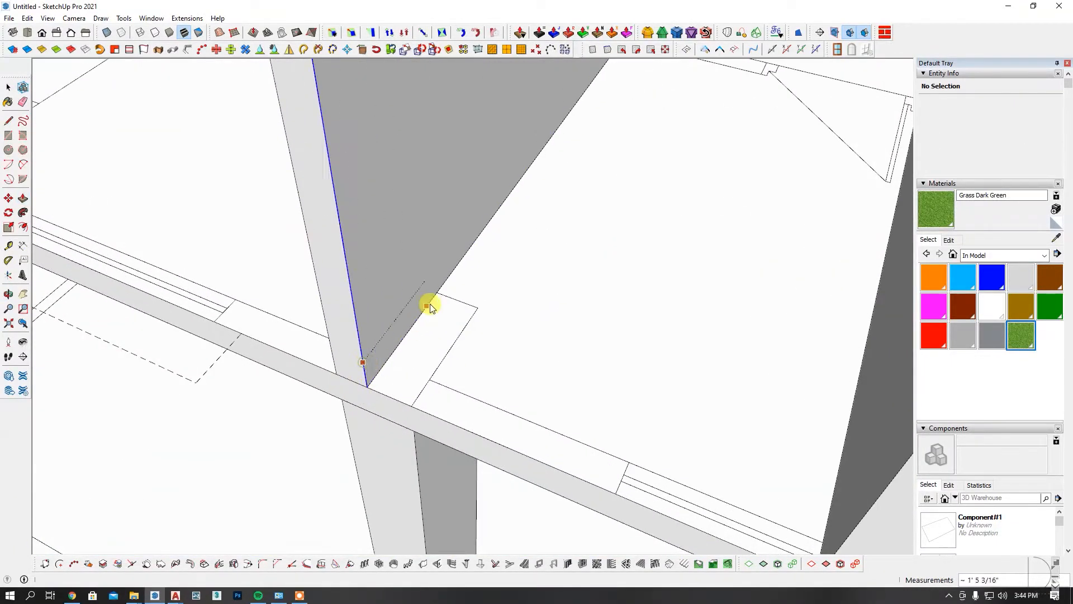
key(p)
click(365, 371)
click(415, 410)
Offset the column block's outer vertical edge by 5" and push the resulting strip 2' 5" to the window opening
key(space)
click(410, 391)
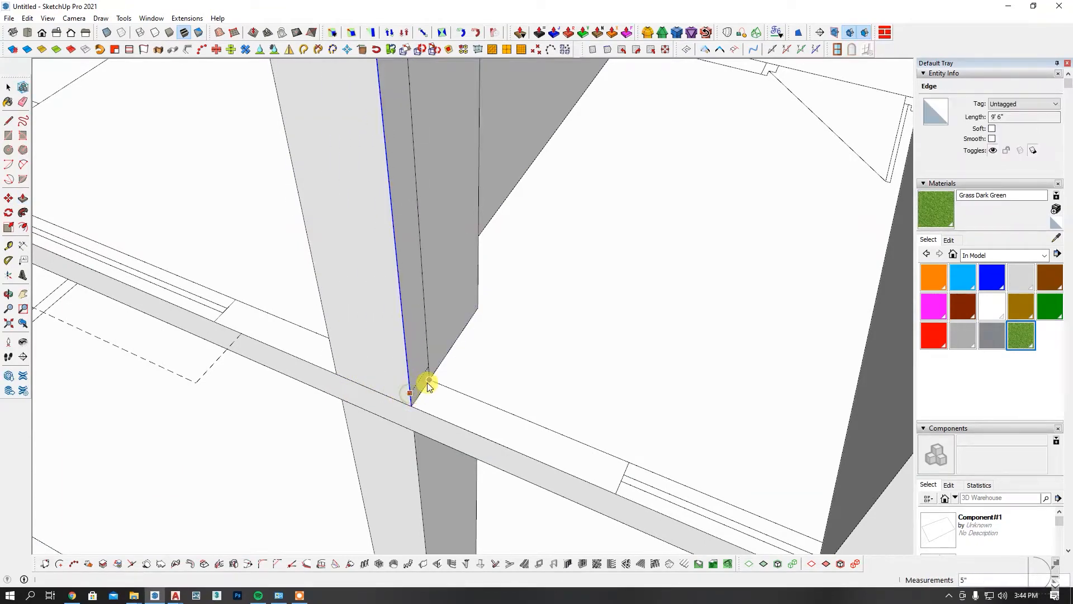
click(408, 388)
text(5)
key(Return)
scroll(421, 360, down, 3)
key(p)
scroll(335, 330, up, 3)
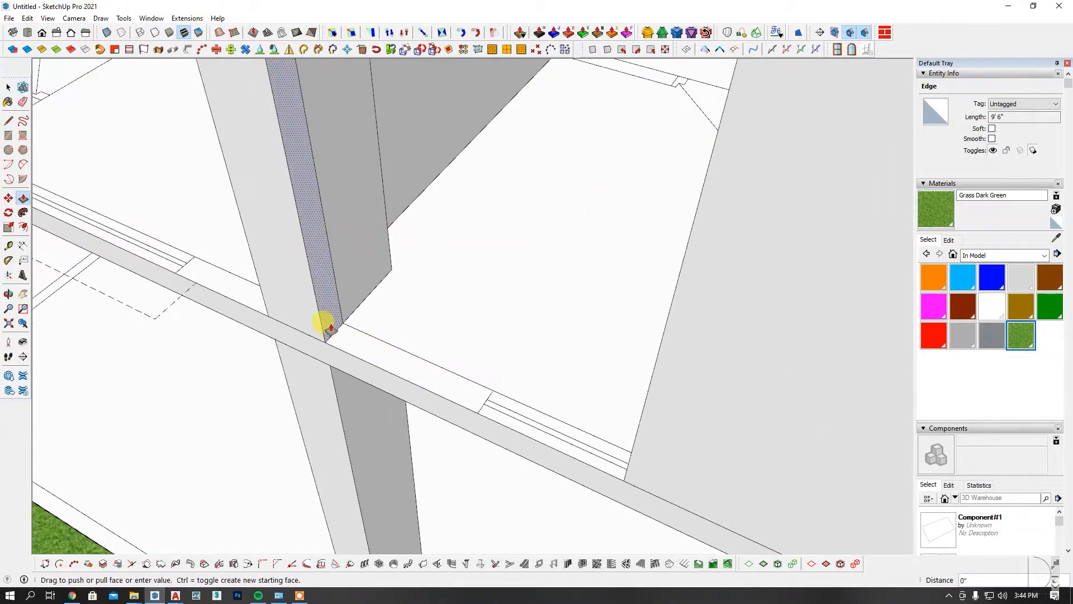
drag(324, 321, 472, 417)
click(475, 415)
Offset the outer edge on the second wall's opposite face to the wall thickness and push the strip 1' 9 1/2" to the window opening
scroll(479, 414, down, 5)
middle_drag(520, 417, 620, 347)
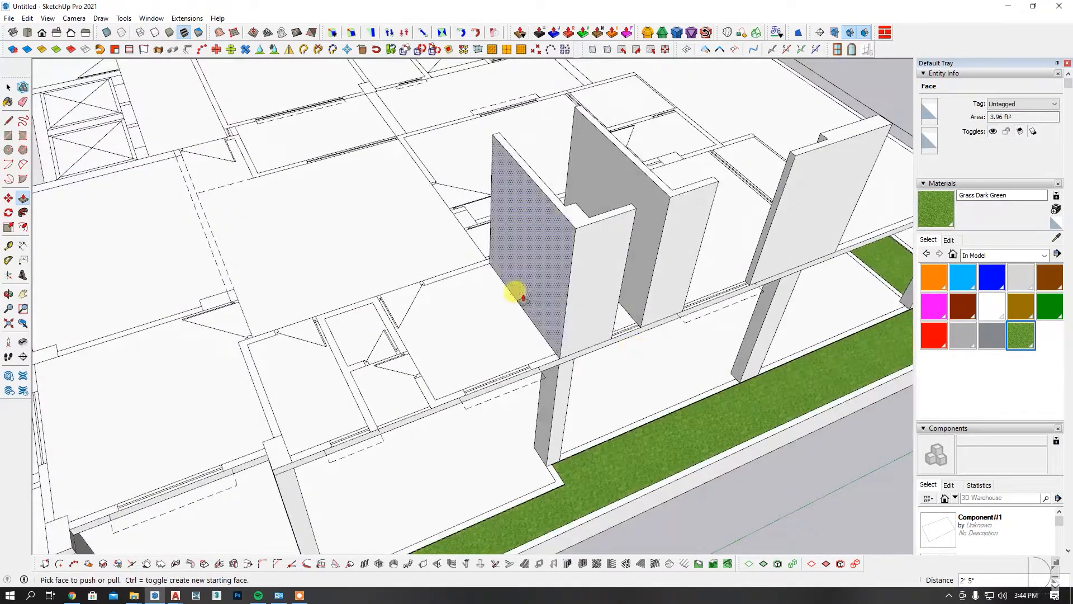
scroll(550, 308, up, 1)
middle_drag(503, 316, 561, 342)
scroll(556, 342, up, 4)
key(o)
scroll(610, 364, up, 1)
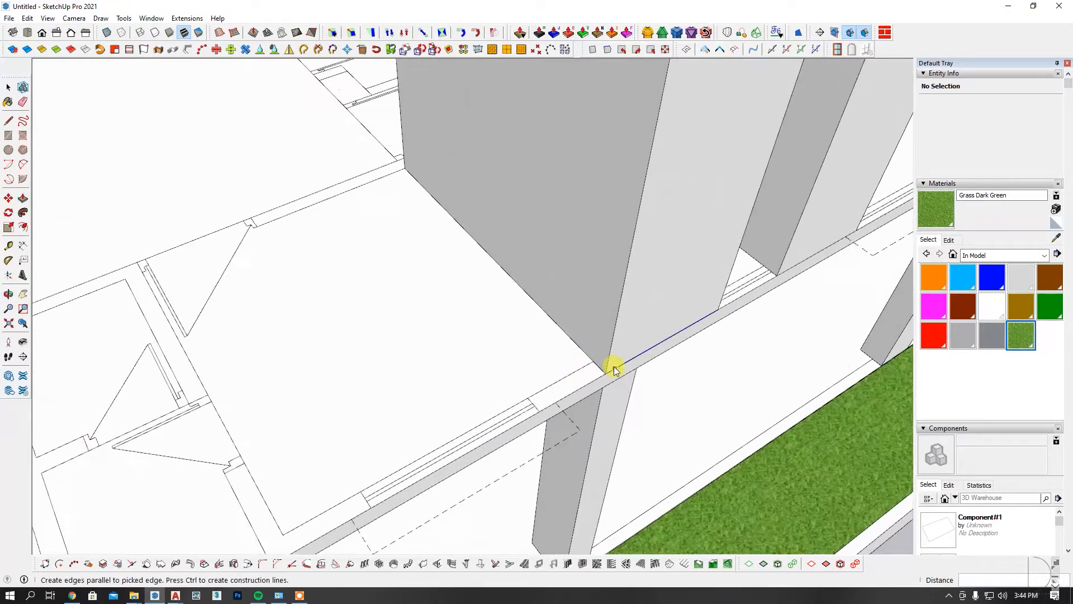
click(608, 358)
click(607, 375)
key(p)
click(594, 360)
click(529, 412)
Draw a rectangle over the short wall segment between the small room's door and the exterior wall
middle_drag(529, 412, 231, 410)
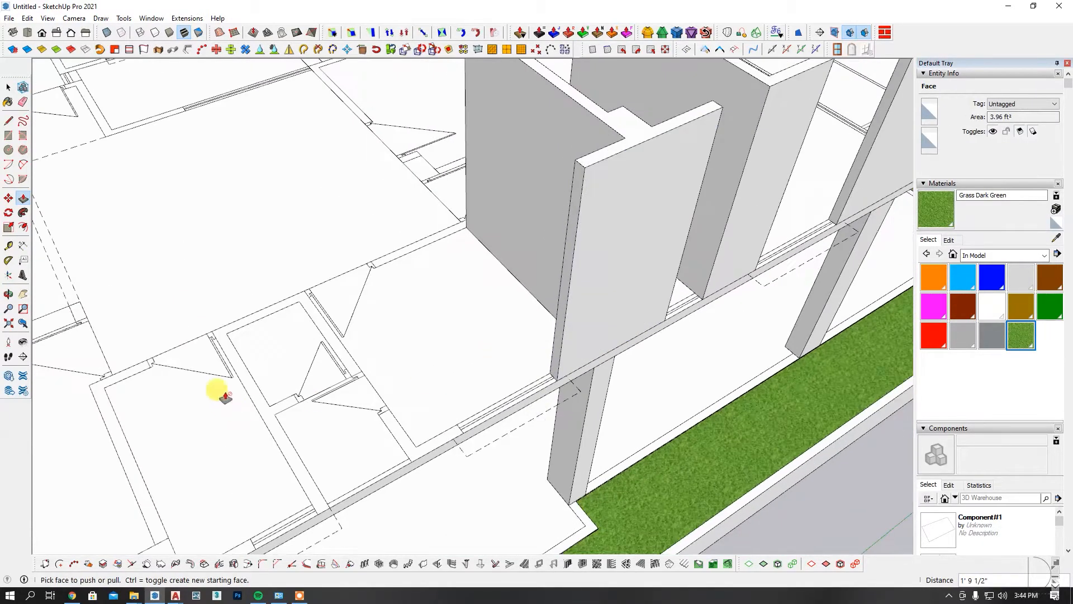
click(8, 179)
click(9, 135)
scroll(397, 430, up, 3)
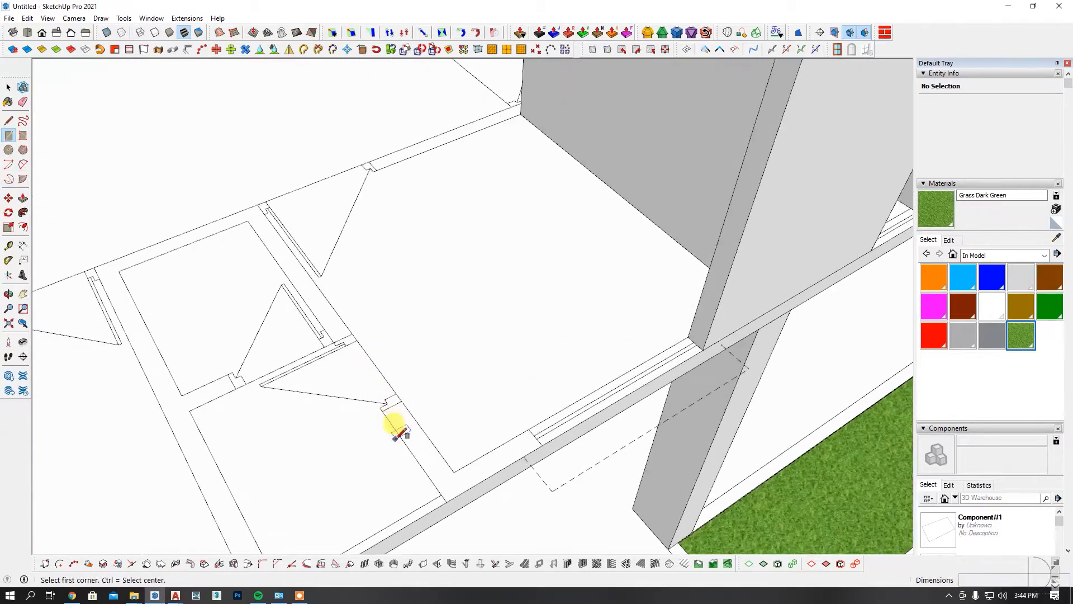
click(383, 410)
click(454, 469)
Push/Pull the short wall segment up 9' 6" and extend its end face 5" to the slab edge
scroll(451, 465, down, 3)
key(p)
click(446, 465)
click(642, 180)
middle_drag(642, 180, 247, 383)
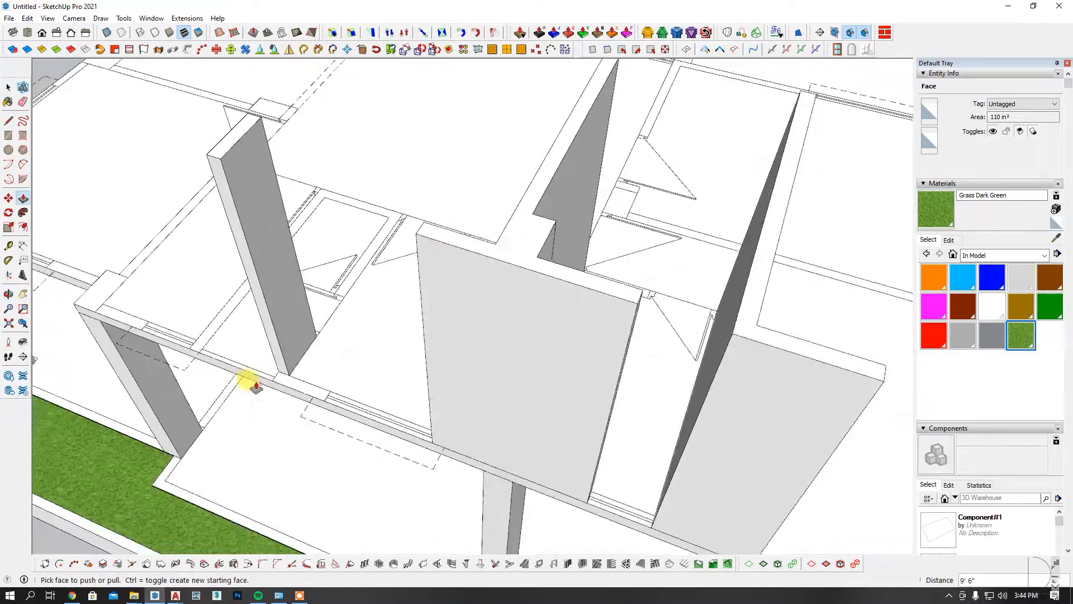
scroll(287, 376, up, 5)
click(305, 398)
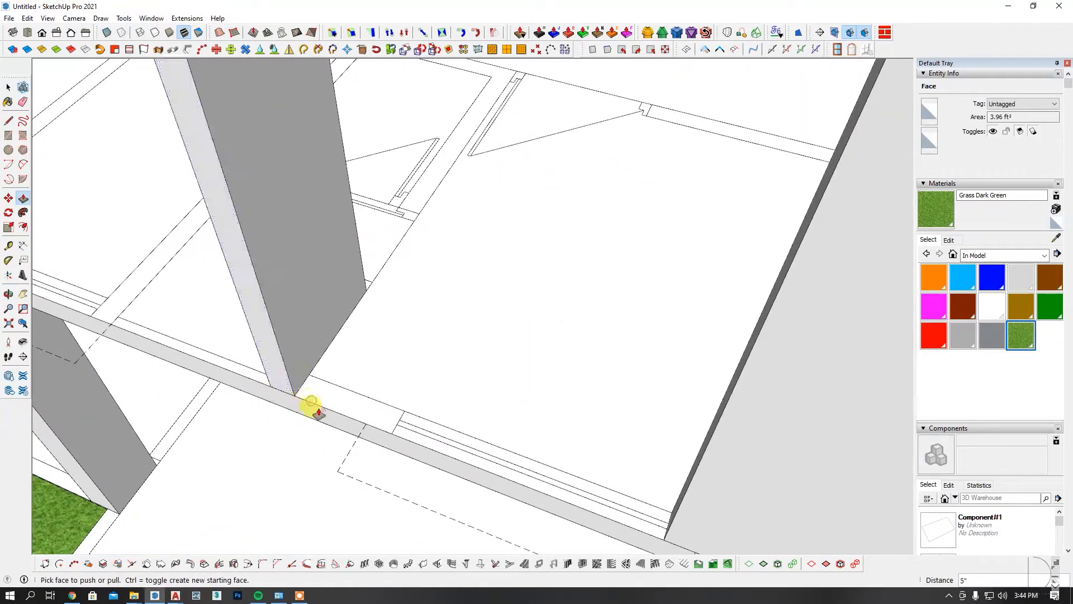
Offset the short wall's outer vertical edge to the wall thickness and push the strip 1' 7 1/2" to the window opening
key(space)
click(287, 375)
click(308, 375)
middle_drag(309, 375, 301, 386)
key(p)
click(300, 371)
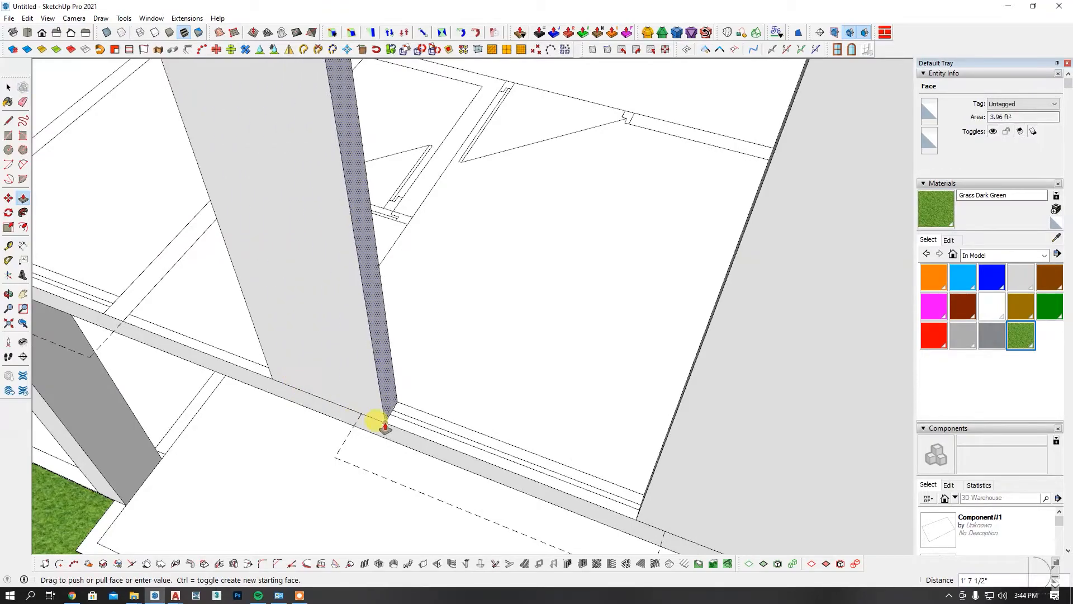
click(384, 423)
Draw a rectangle over the long partition wall on the far side of the small rooms
scroll(498, 448, down, 4)
middle_drag(526, 459, 732, 374)
middle_drag(492, 313, 578, 334)
middle_drag(487, 347, 544, 370)
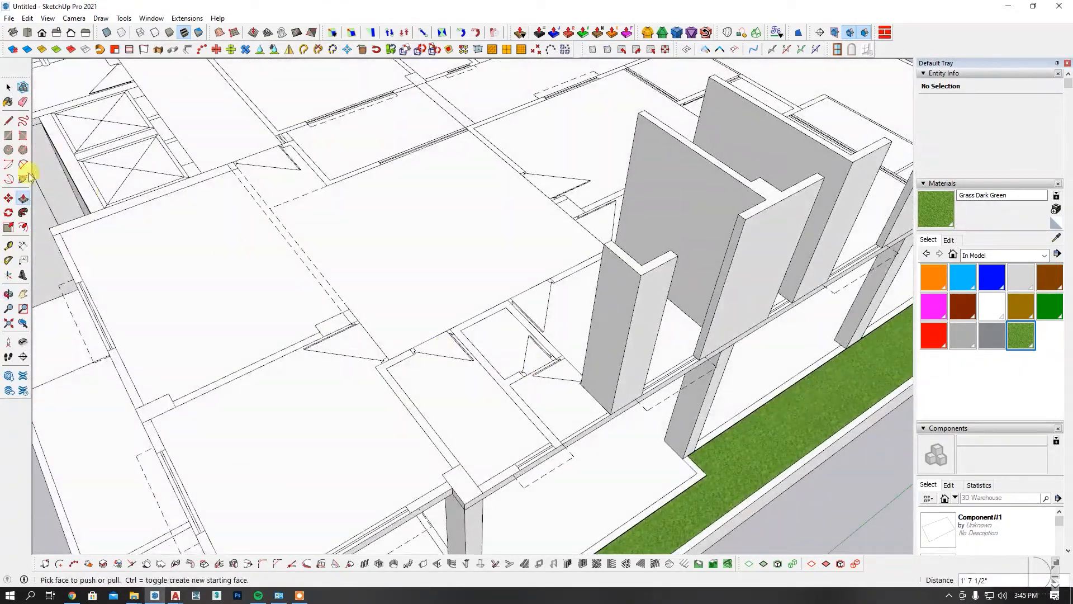
click(8, 135)
scroll(503, 327, up, 4)
click(437, 320)
click(580, 490)
Push/Pull the long partition wall up 9' 6" and extend its end face to the slab edge
key(p)
scroll(564, 464, up, 2)
click(566, 472)
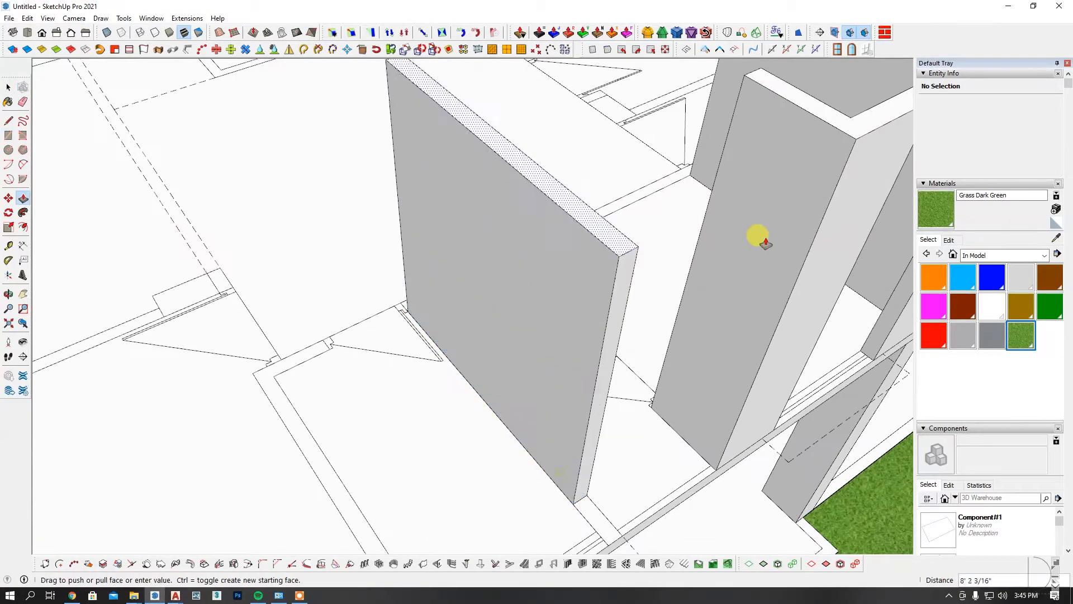
click(836, 149)
middle_drag(507, 182, 342, 398)
scroll(410, 437, up, 3)
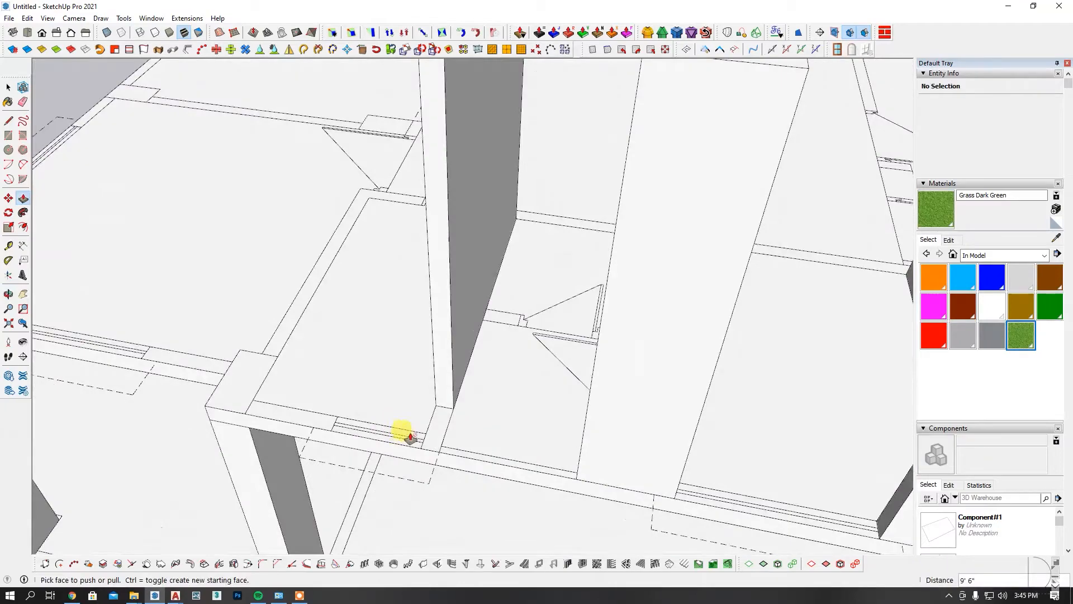
click(446, 398)
click(466, 469)
Draw a rectangle over the next partition wall, from the corner beside the door to the protruding edge column
scroll(417, 474, down, 5)
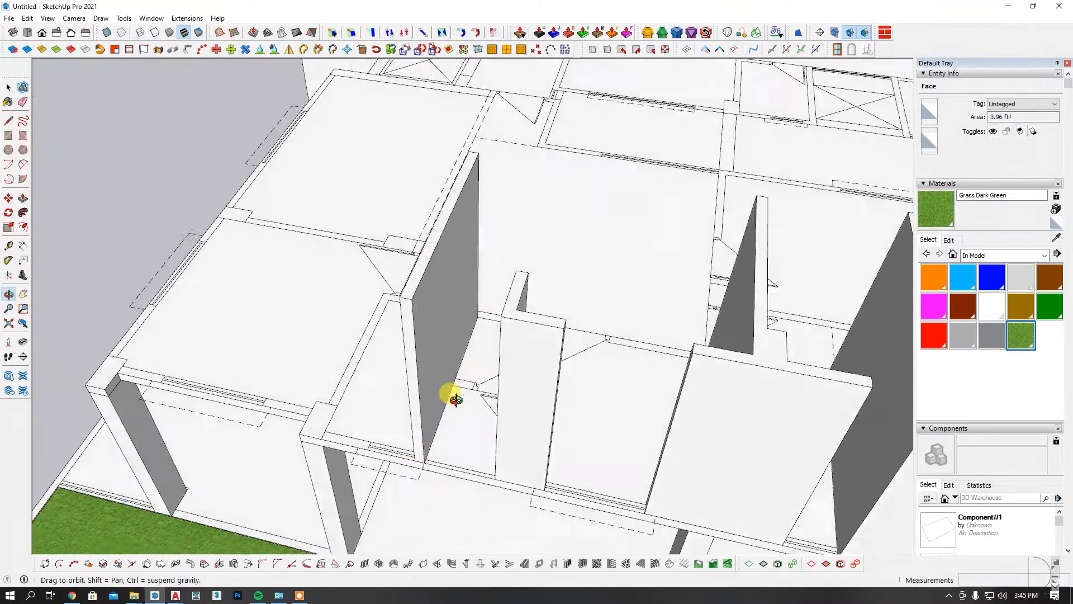
scroll(425, 400, up, 3)
scroll(358, 404, up, 3)
middle_drag(338, 397, 400, 361)
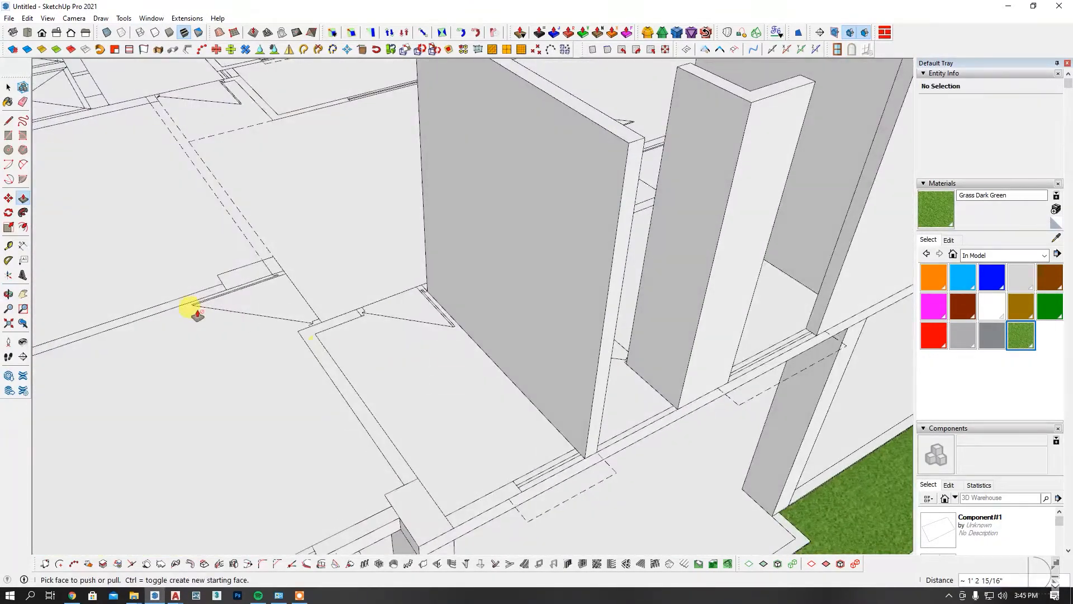
click(8, 136)
click(298, 331)
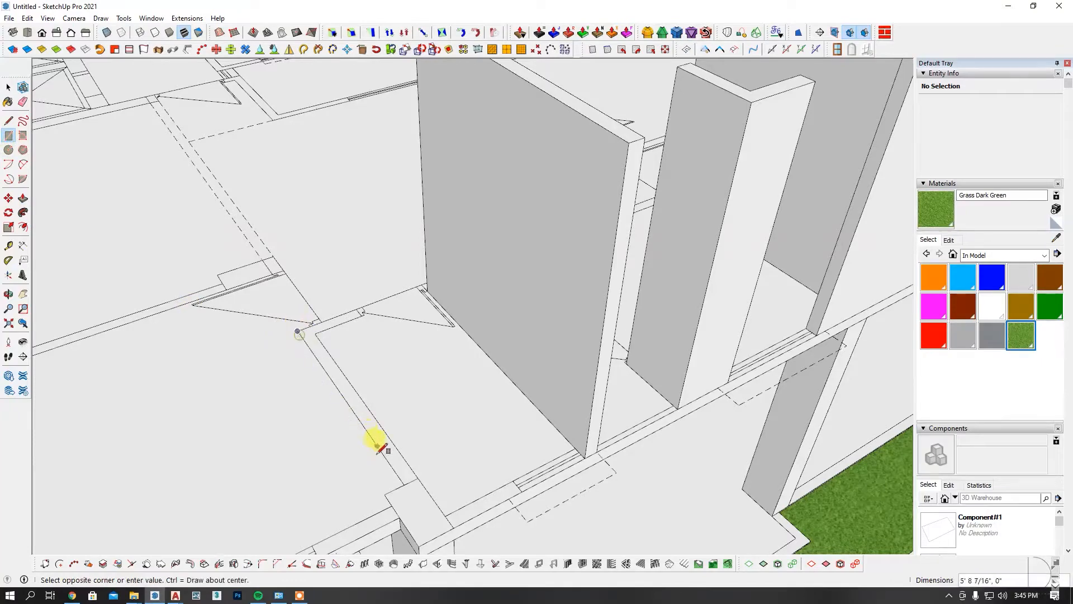
Push/Pull this wall up to the neighbouring wall's height and extend its end face over the column to the slab edge
key(p)
click(403, 466)
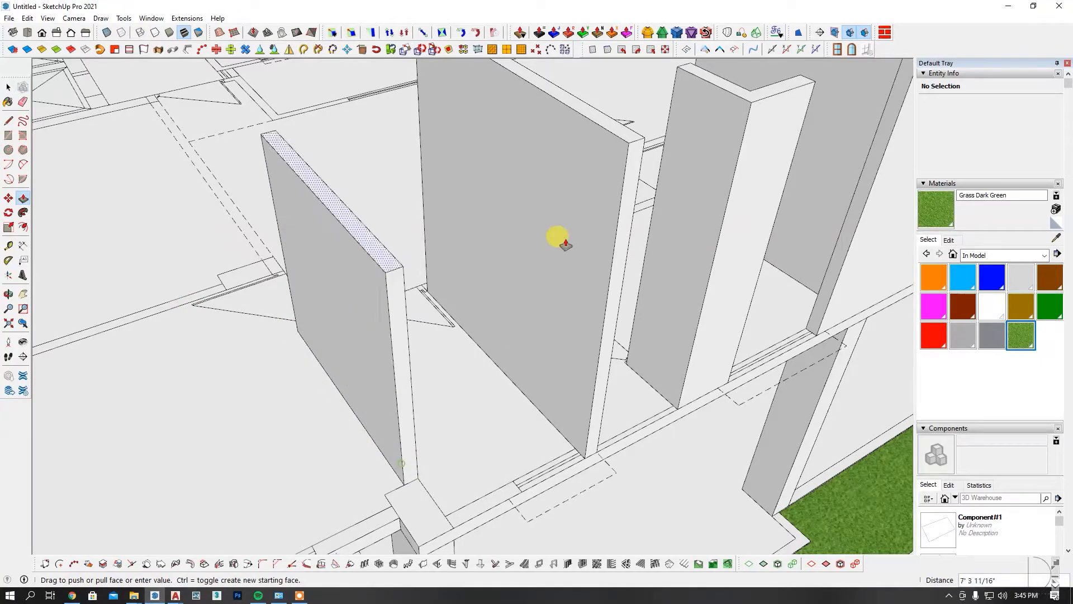
click(629, 144)
scroll(479, 264, down, 3)
scroll(443, 376, up, 3)
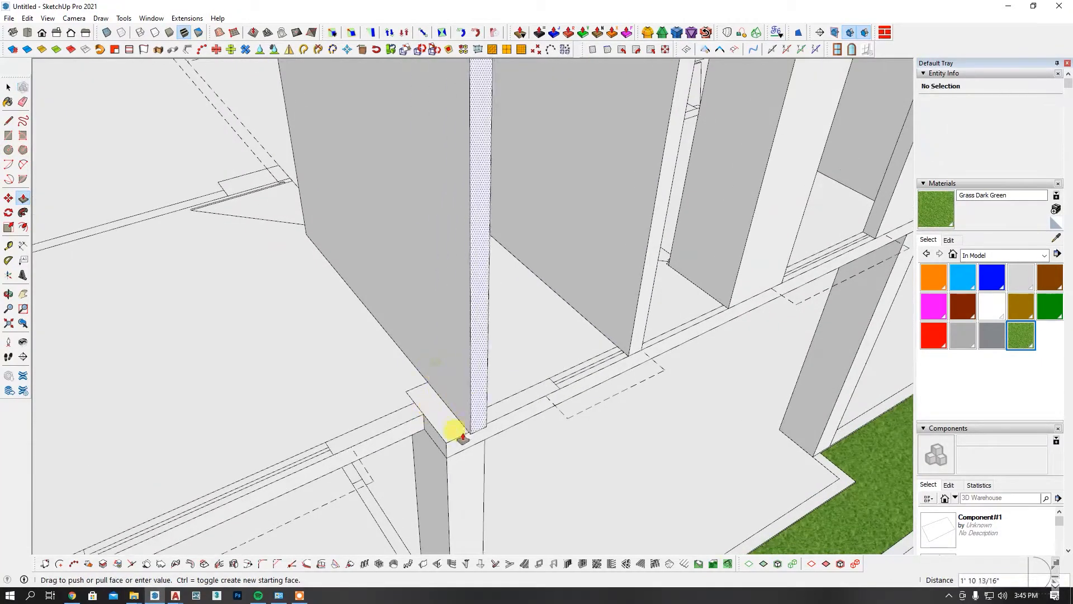
scroll(457, 447, up, 2)
Offset the wall's outer vertical edge 1' 10" to the column's depth and push the resulting face out 7" to cover the column
key(m)
click(477, 396)
middle_drag(412, 345, 494, 361)
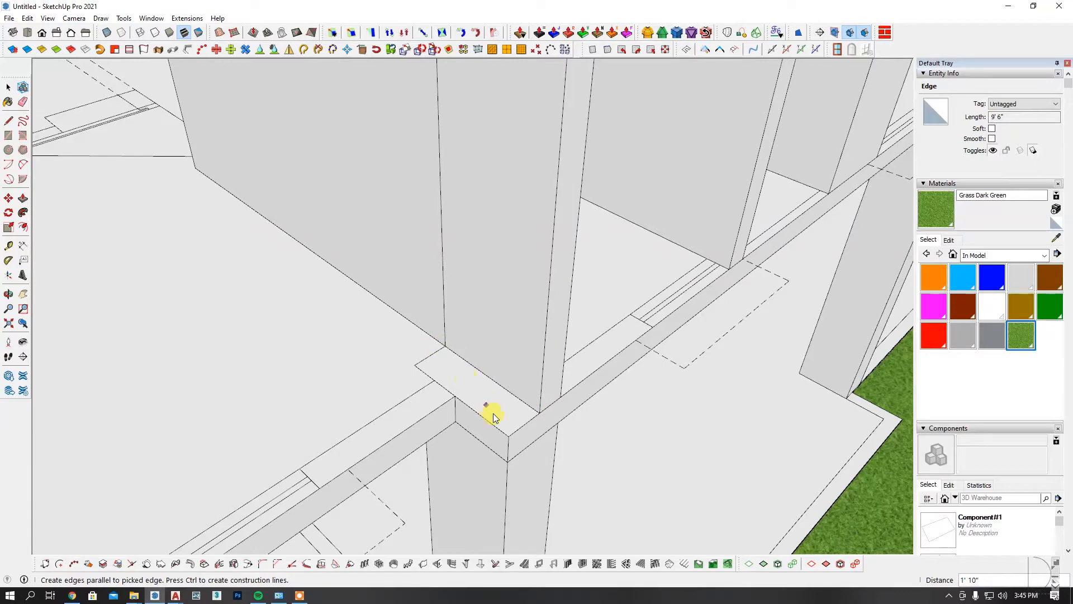
key(p)
scroll(508, 447, up, 3)
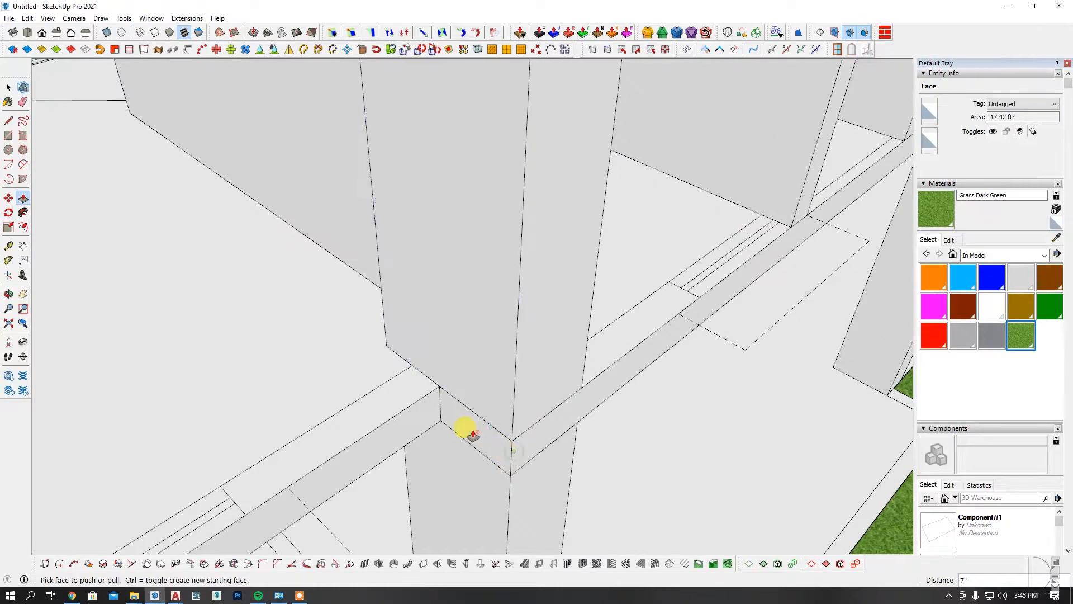
Offset vertical edges on the column block to both exterior wall faces and push the strip between them 2' 2 1/2" to the window opening
click(514, 404)
click(412, 362)
click(439, 386)
scroll(551, 361, down, 3)
scroll(492, 366, up, 3)
key(p)
click(472, 346)
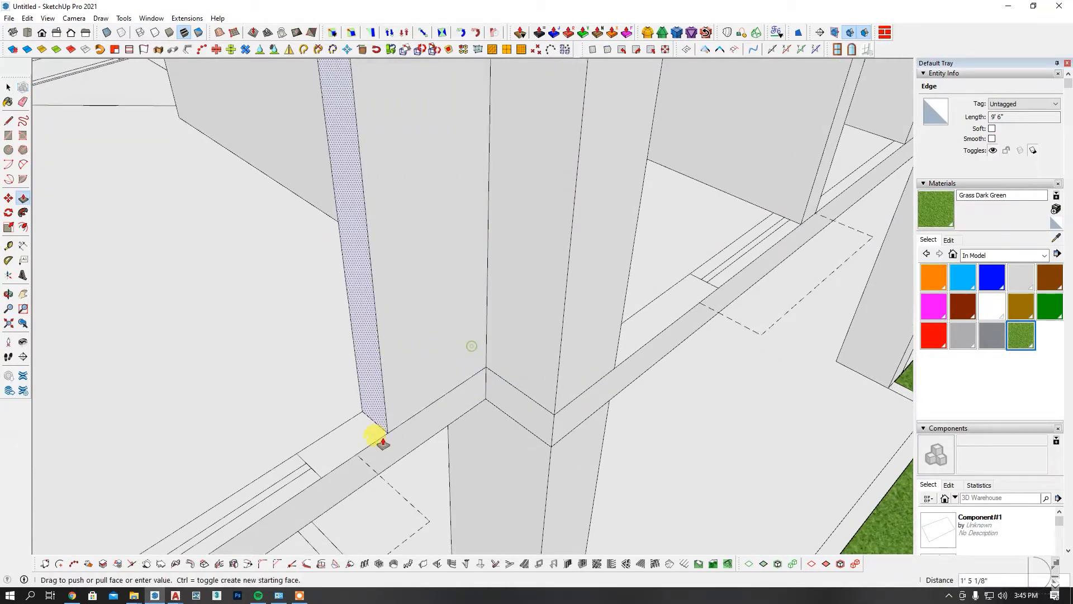
click(315, 479)
Draw a rectangle over the column outline at the slab's corner
scroll(663, 310, down, 7)
scroll(456, 419, up, 3)
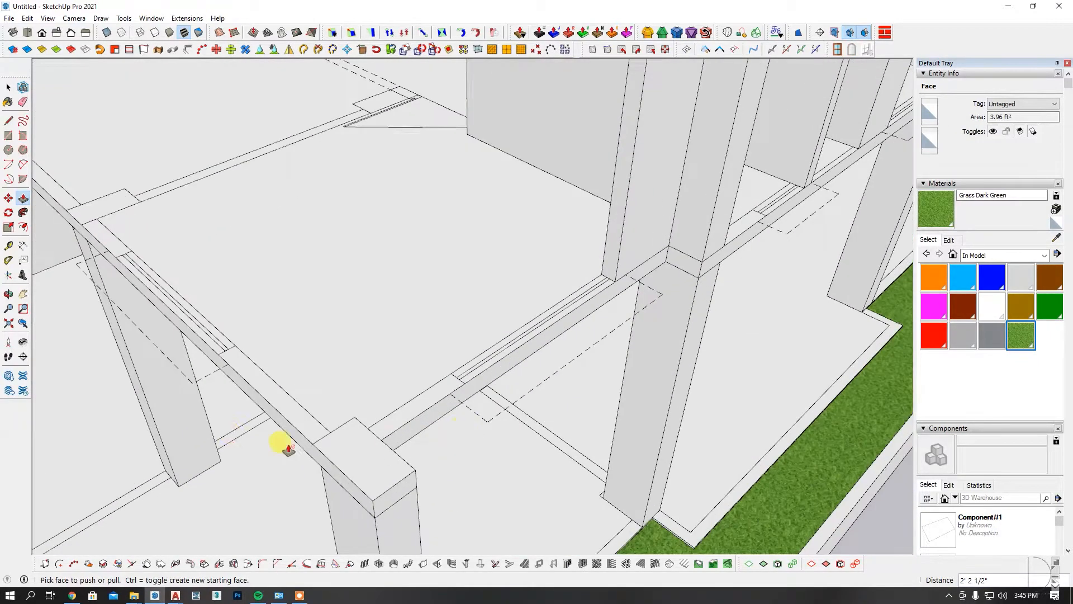
click(8, 136)
scroll(323, 429, up, 2)
click(402, 536)
click(373, 418)
Push/Pull the corner column rectangle up 9' 6" to the height of the other walls
scroll(375, 425, down, 3)
key(p)
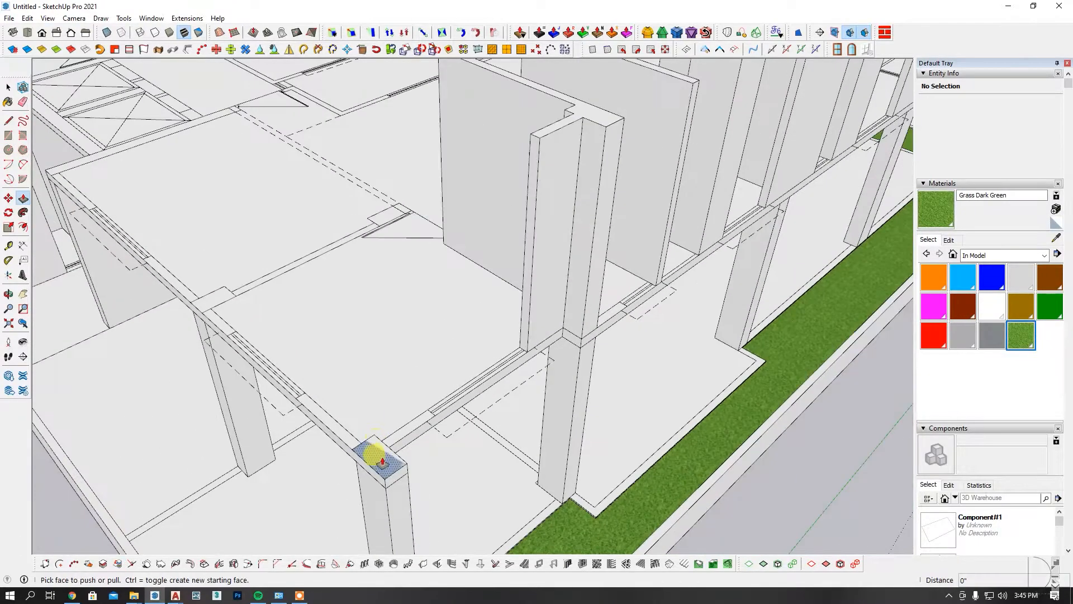
click(374, 450)
click(539, 147)
Offset the corner column's vertical edge 5" and push the resulting strip along the exterior wall line to the window opening
middle_drag(491, 271, 384, 305)
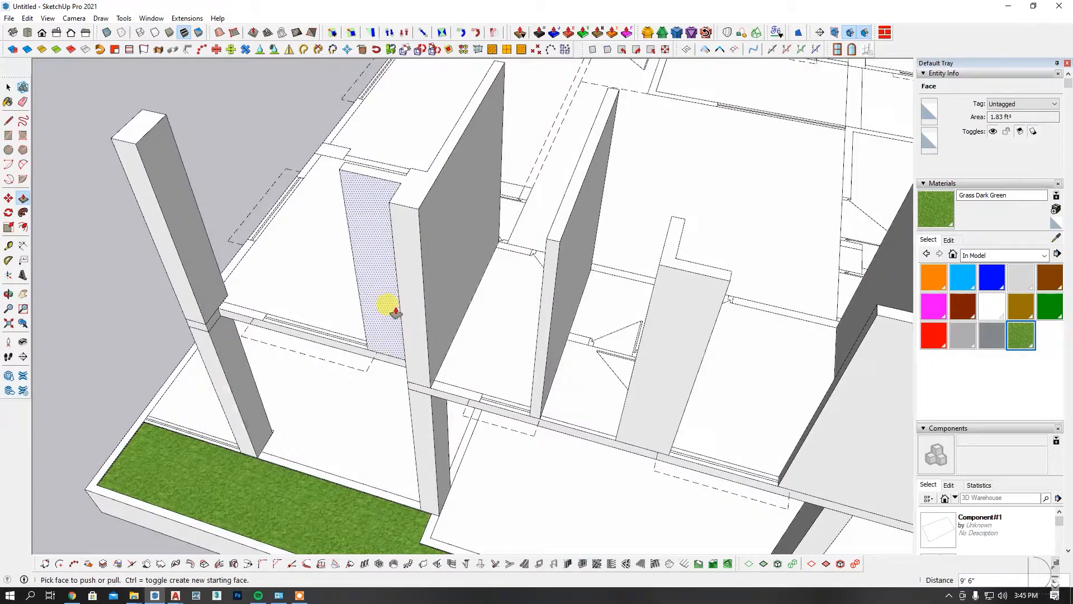
scroll(168, 299, up, 4)
scroll(194, 336, up, 2)
key(o)
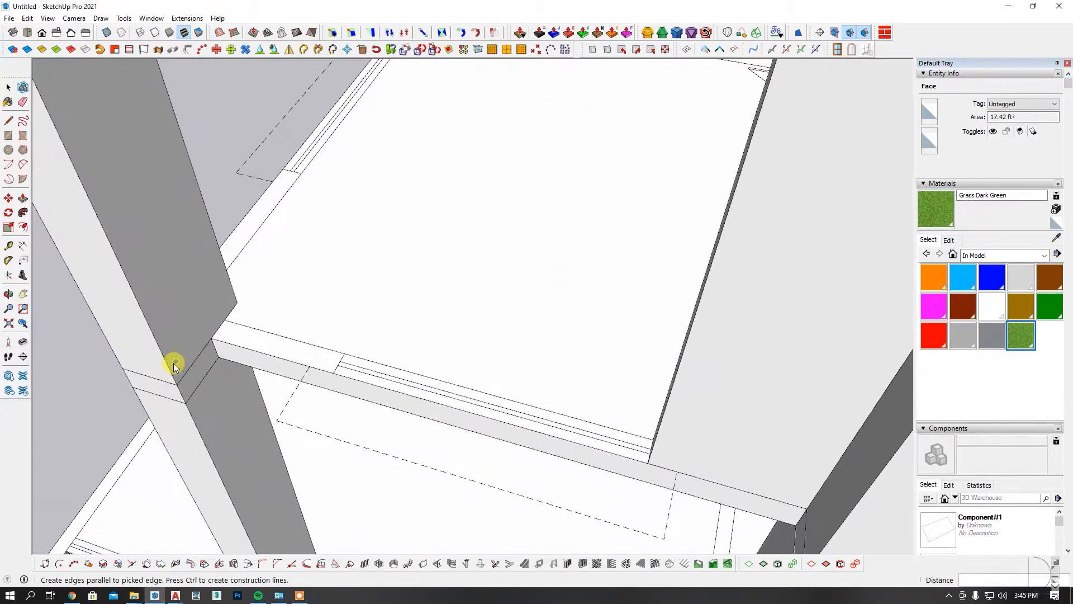
click(196, 347)
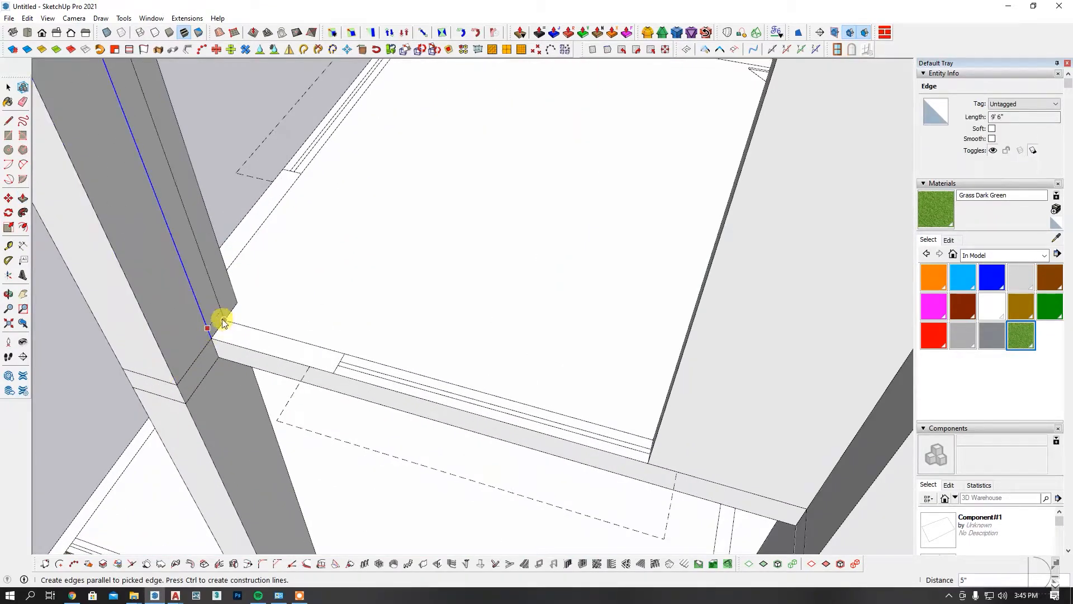
click(222, 324)
key(p)
click(212, 323)
click(334, 376)
Offset the next column's vertical edge 5" and push the resulting strip 2' 1" to the edge of the small window opening
scroll(395, 374, down, 6)
middle_drag(436, 388, 403, 395)
scroll(407, 398, up, 5)
key(o)
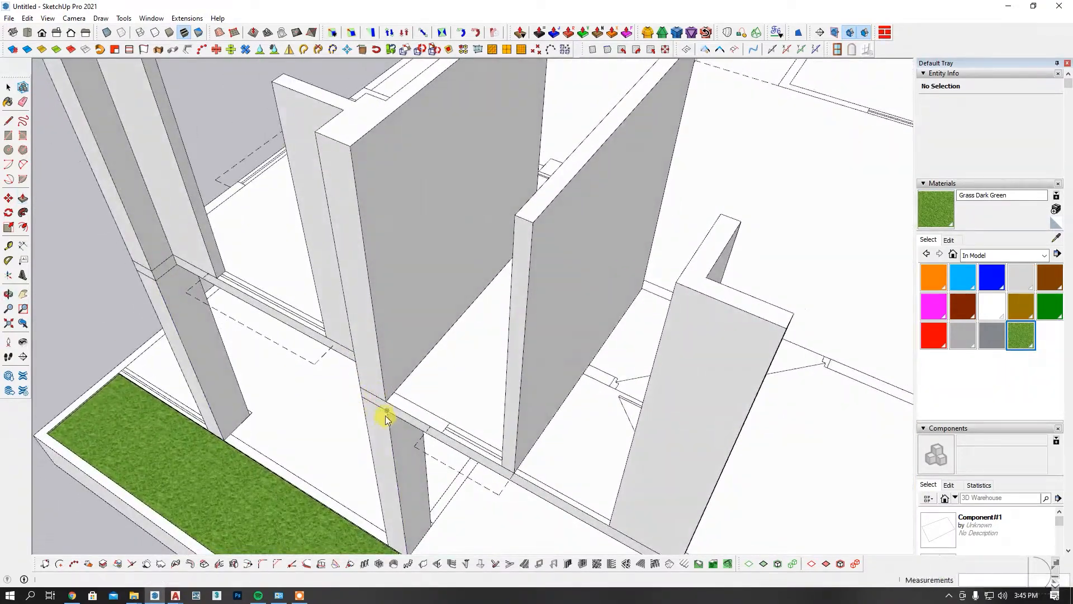
scroll(390, 411, up, 3)
click(386, 376)
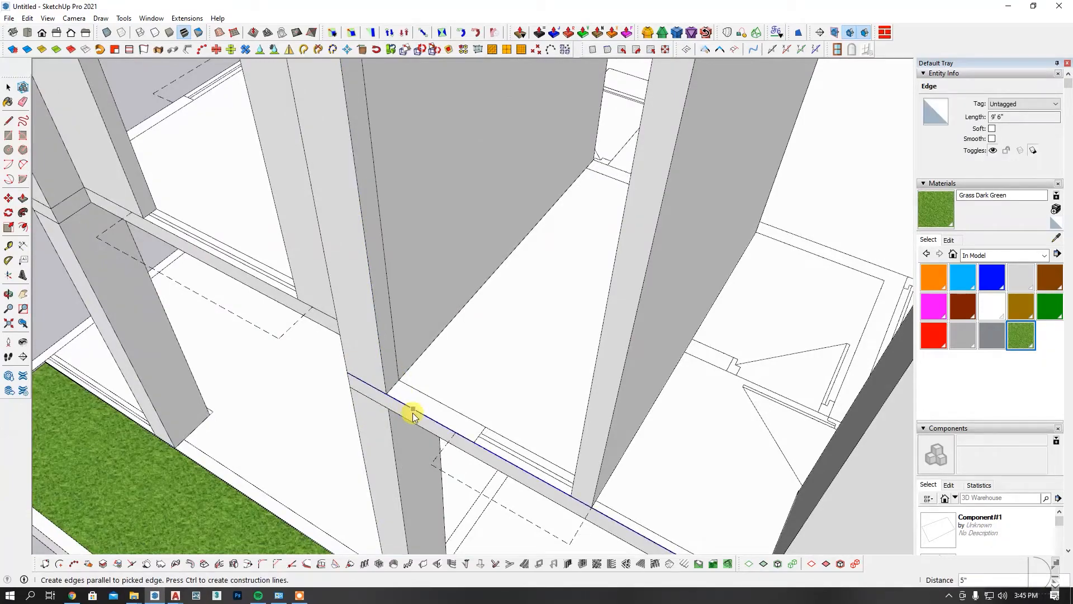
scroll(410, 414, up, 2)
key(p)
click(382, 371)
click(507, 456)
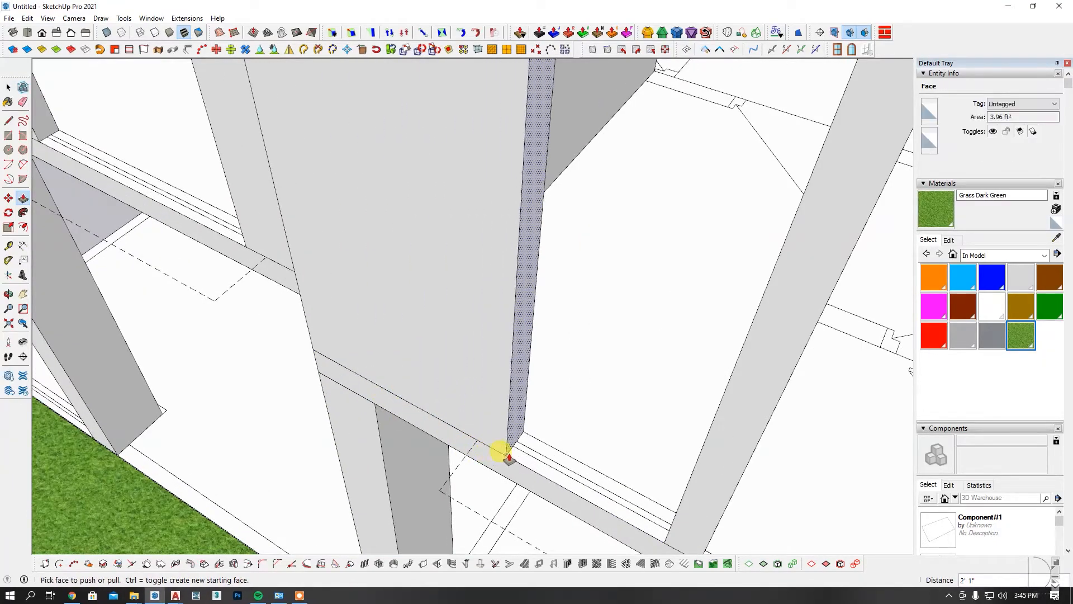
scroll(233, 332, down, 6)
middle_drag(296, 374, 375, 420)
scroll(314, 361, up, 3)
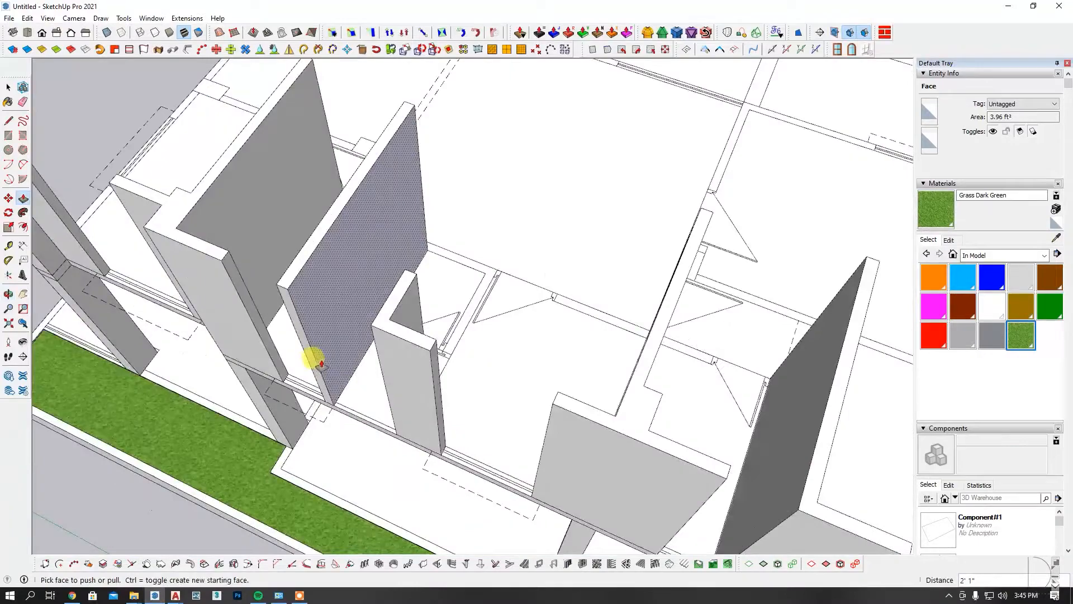
scroll(312, 359, up, 2)
key(t)
scroll(314, 361, up, 2)
click(310, 359)
middle_drag(357, 309, 423, 301)
scroll(428, 285, down, 3)
middle_drag(510, 333, 112, 302)
key(Escape)
Draw a rectangle over the interior wall between the door openings and push it up to the neighbouring wall's top
click(11, 138)
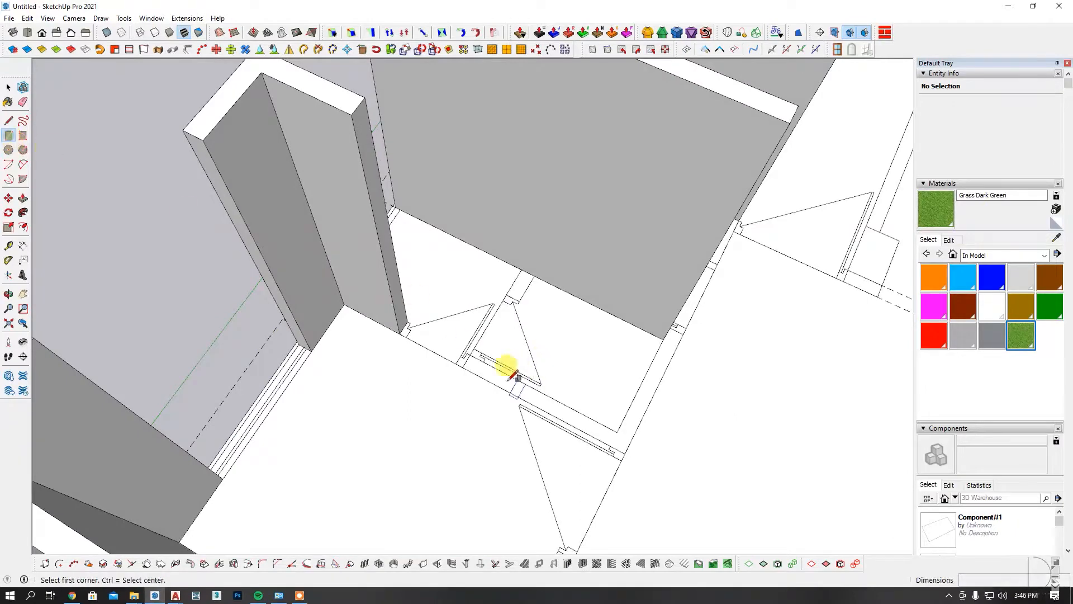
click(462, 367)
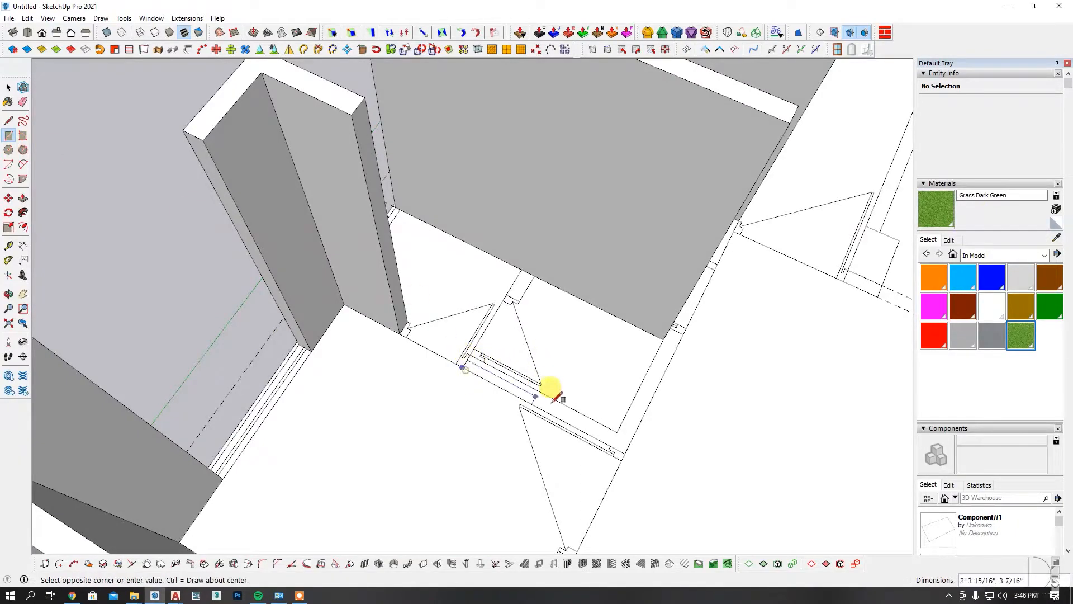
click(617, 431)
scroll(582, 419, down, 3)
key(p)
click(545, 408)
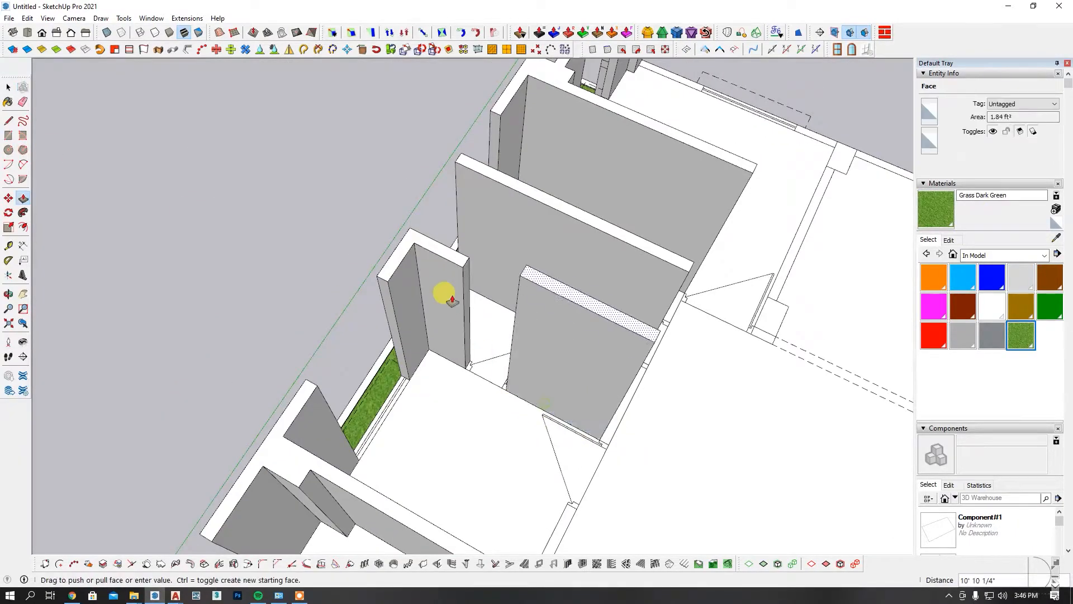
click(454, 264)
Push/Pull the interior wall faces beside the door openings to fit the floor plan outlines
scroll(458, 266, down, 3)
middle_drag(630, 407, 349, 383)
scroll(397, 385, up, 3)
click(427, 380)
click(445, 402)
click(521, 391)
click(492, 410)
Copy the bottom edge of the corner wall's end face up 24" for the window sill and again to 7' for the head
middle_drag(246, 376, 355, 446)
scroll(357, 439, up, 5)
key(f)
scroll(349, 464, down, 3)
scroll(351, 464, up, 4)
key(space)
click(358, 454)
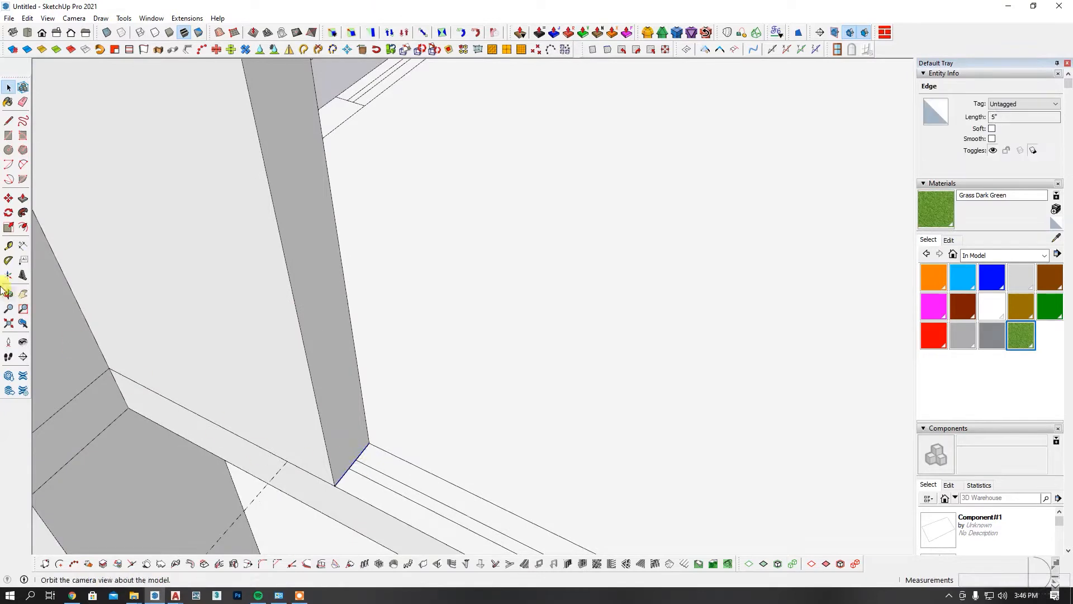
click(8, 198)
key(ctrl)
click(335, 484)
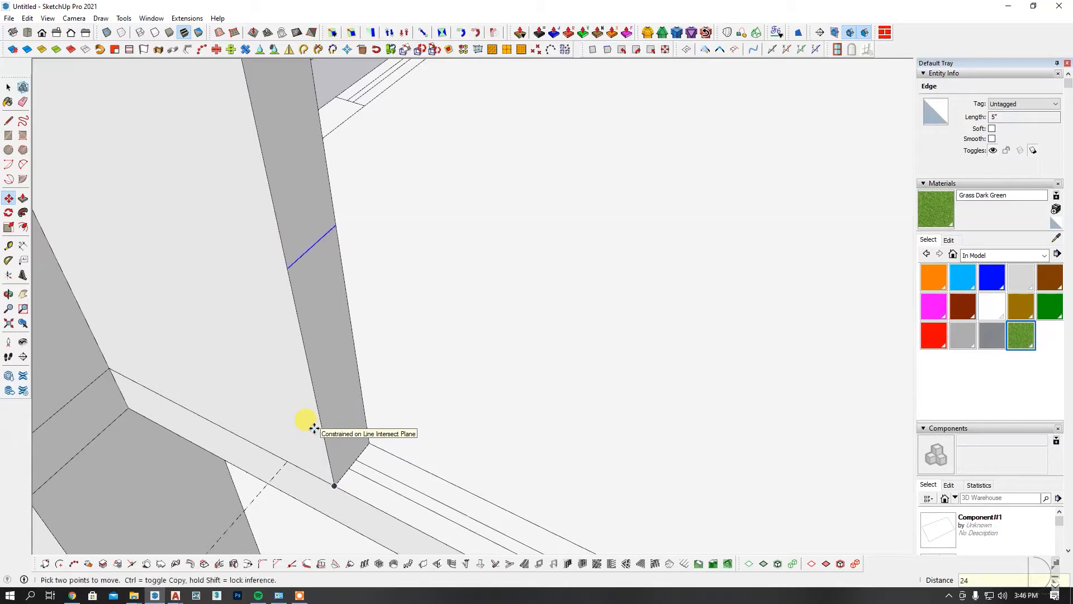
middle_drag(315, 428, 294, 421)
click(286, 335)
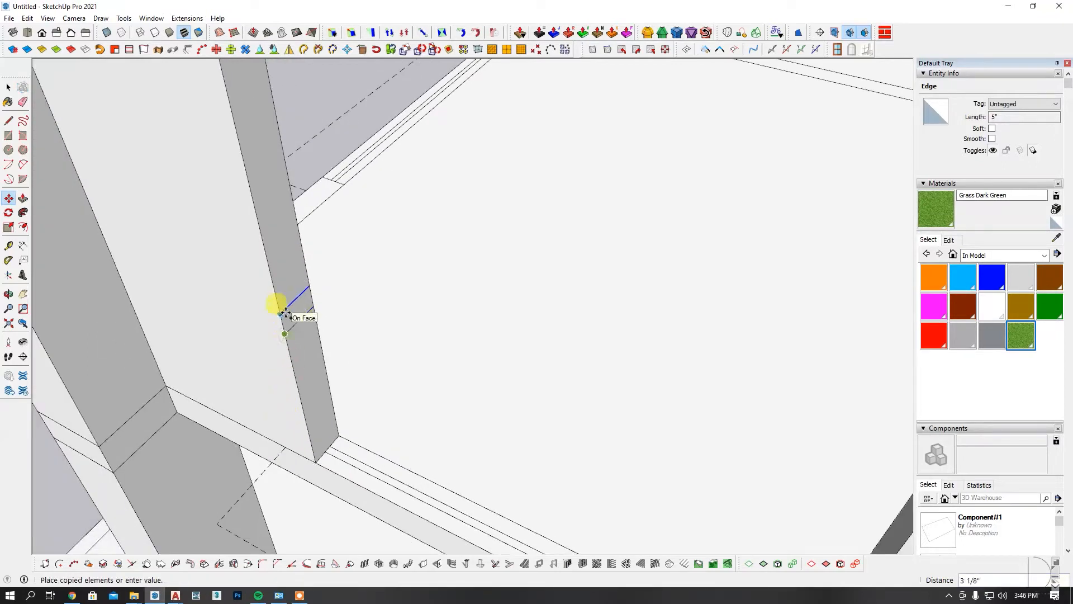
key(Return)
Push the wall end's upper and lower faces 5' across to the opposite wall, forming the window's lintel and sill wall
middle_drag(304, 323, 311, 361)
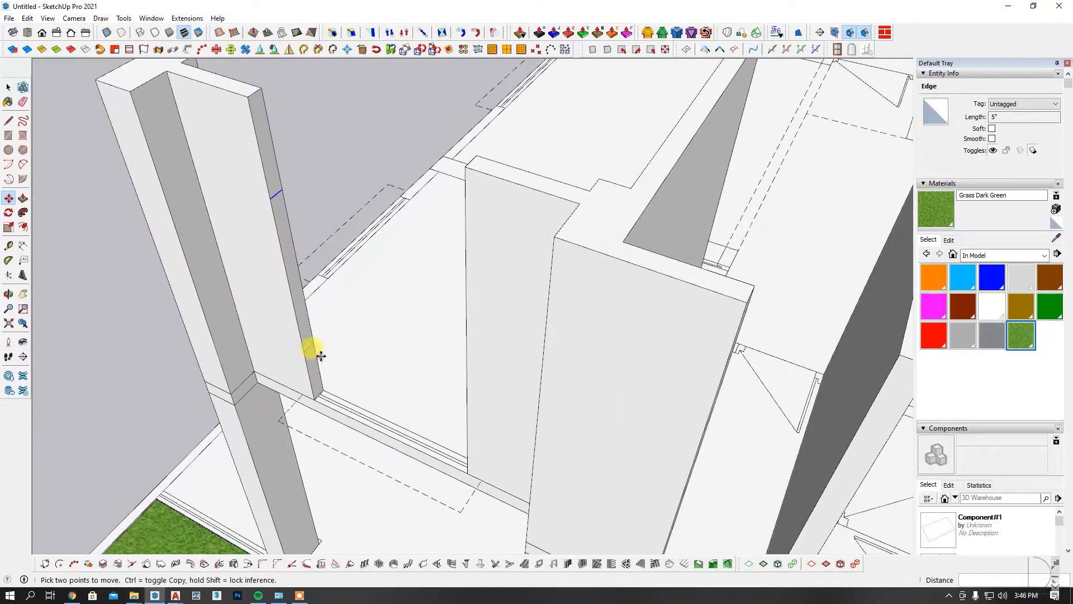
key(p)
click(271, 187)
click(467, 180)
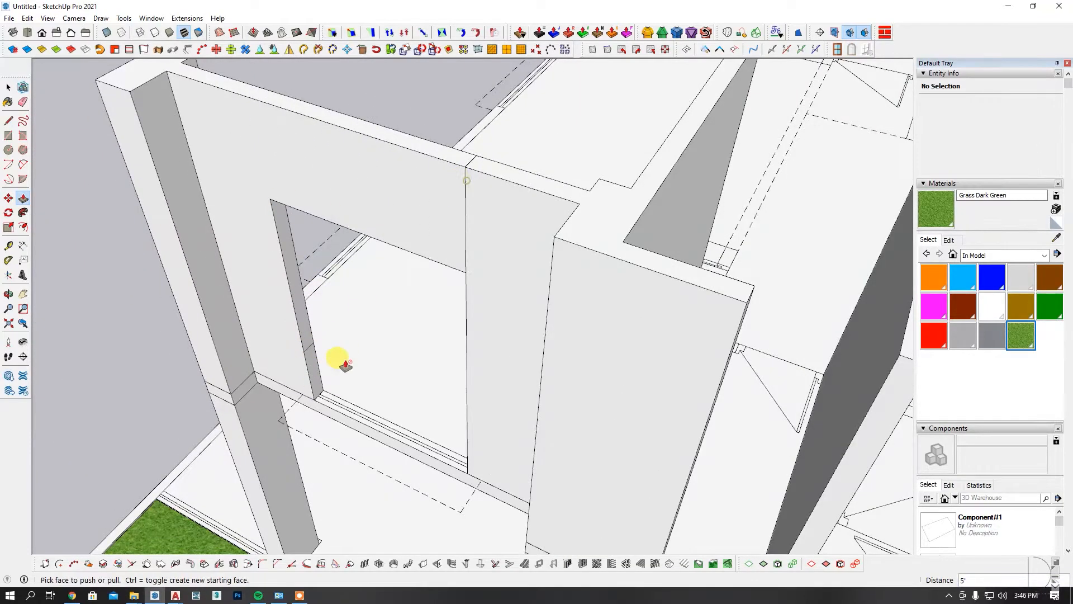
click(311, 381)
click(455, 324)
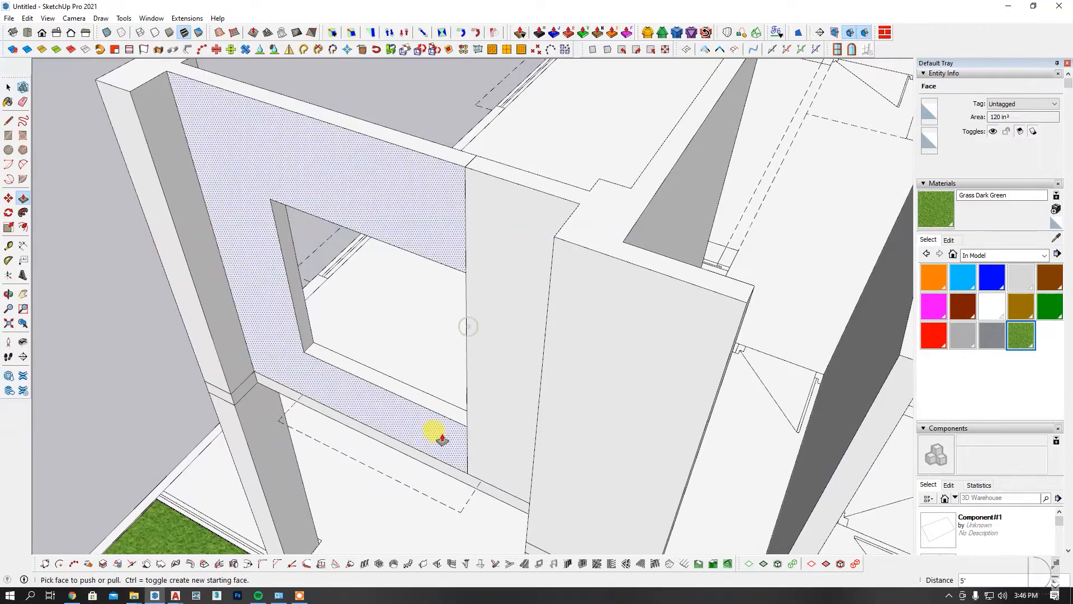
Erase the leftover seam edges where the new lintel and sill wall meet the adjoining exterior wall
key(e)
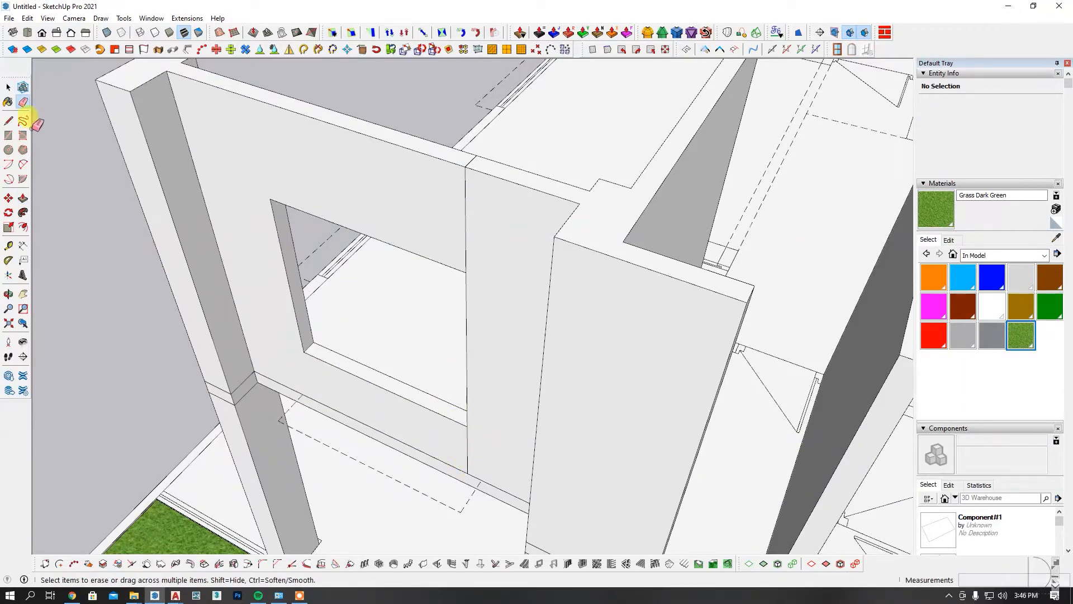
scroll(480, 433, up, 2)
middle_drag(455, 437, 459, 246)
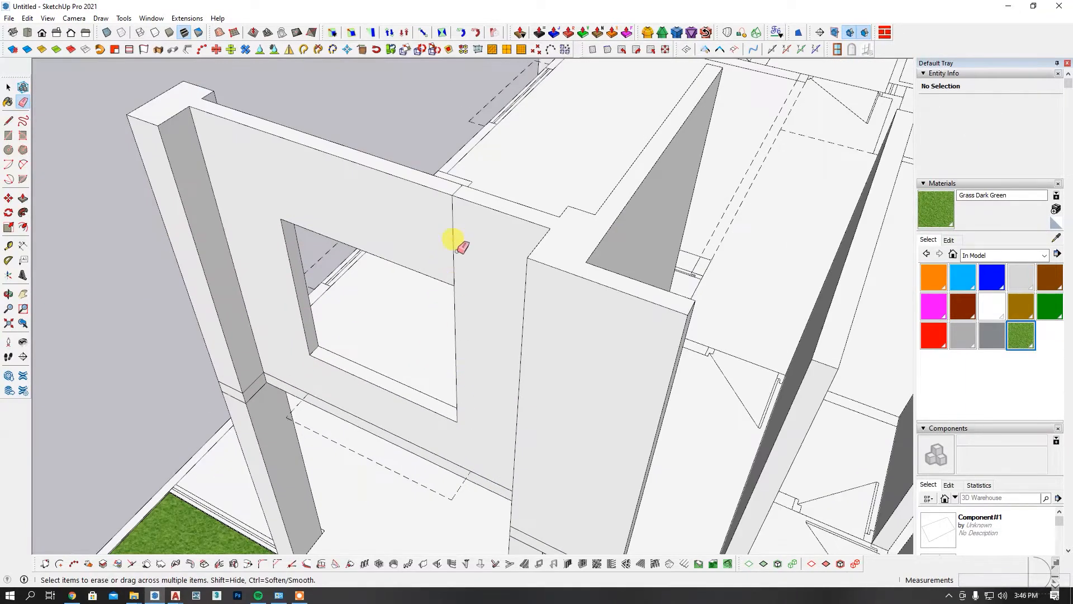
scroll(485, 189, up, 3)
scroll(497, 179, down, 5)
Copy the bottom edge up the next wall end for the small window's sill and again 24" above it for the head
middle_drag(497, 179, 425, 335)
key(space)
click(467, 425)
click(8, 198)
key(ctrl)
click(457, 429)
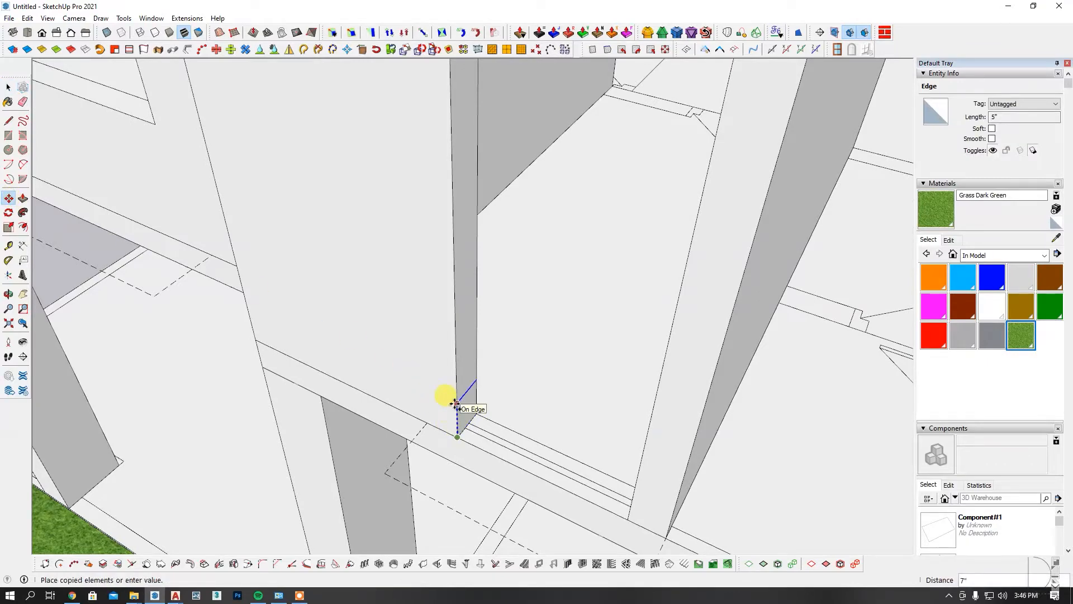
scroll(436, 419, down, 5)
scroll(441, 242, up, 1)
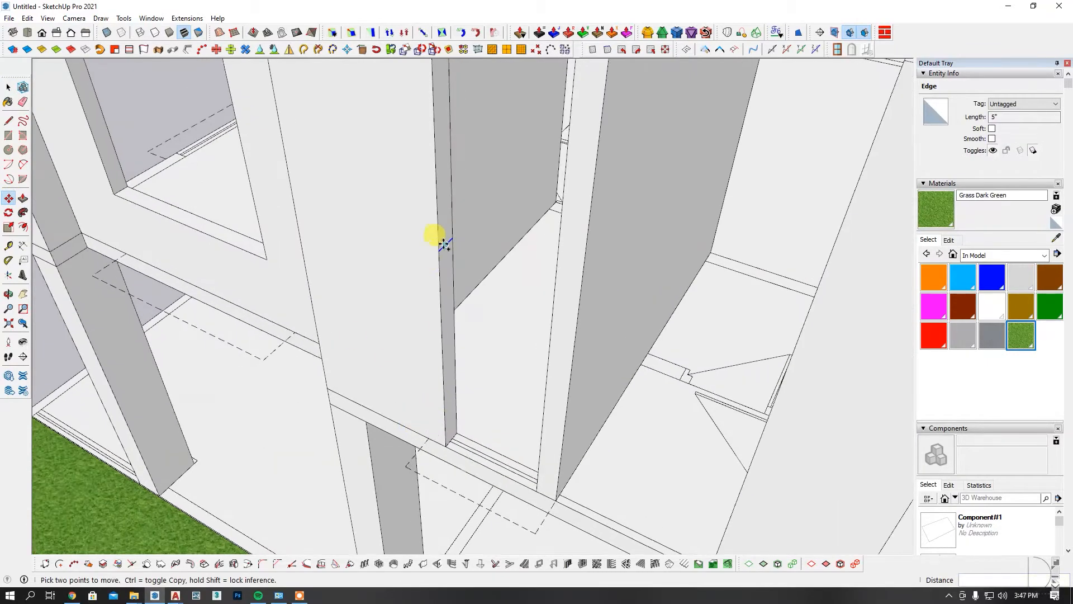
key(ctrl)
click(438, 250)
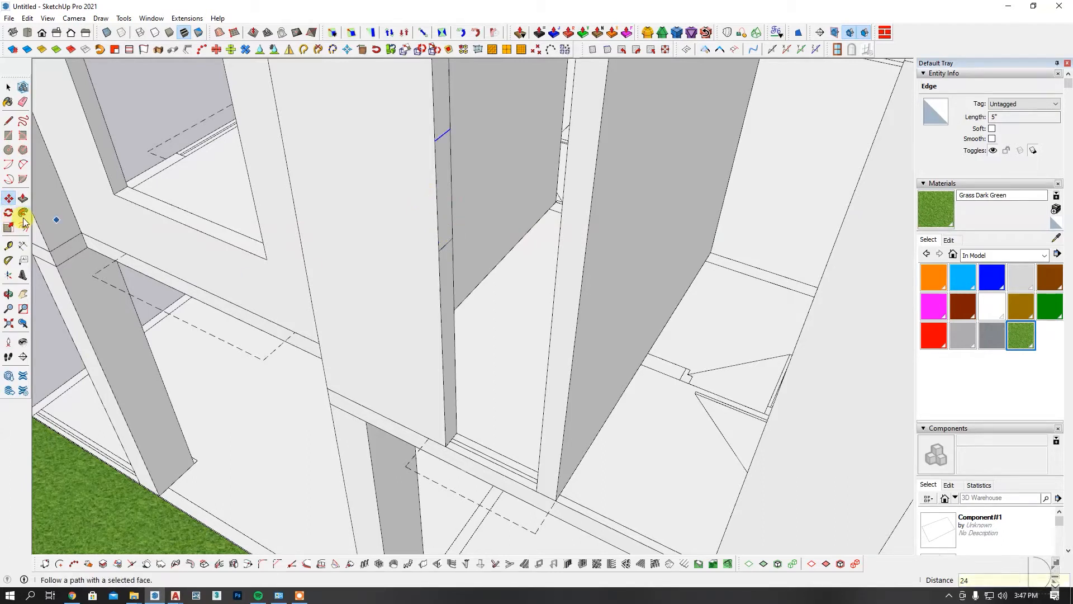
Measure the small window's head height above the slab and the distance between its sill and head edges
click(23, 245)
click(446, 446)
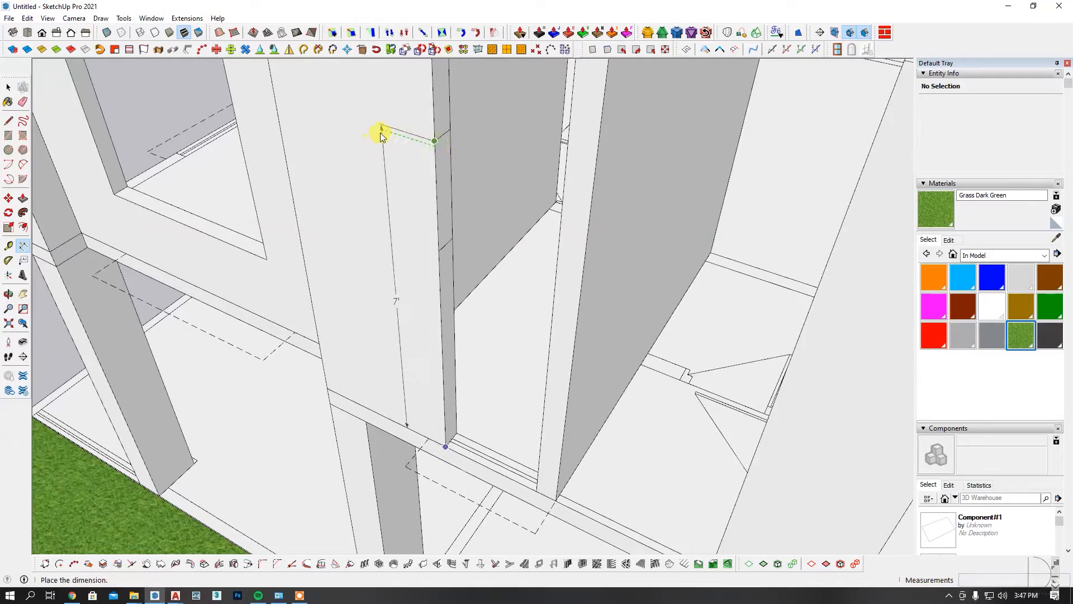
key(Escape)
click(438, 251)
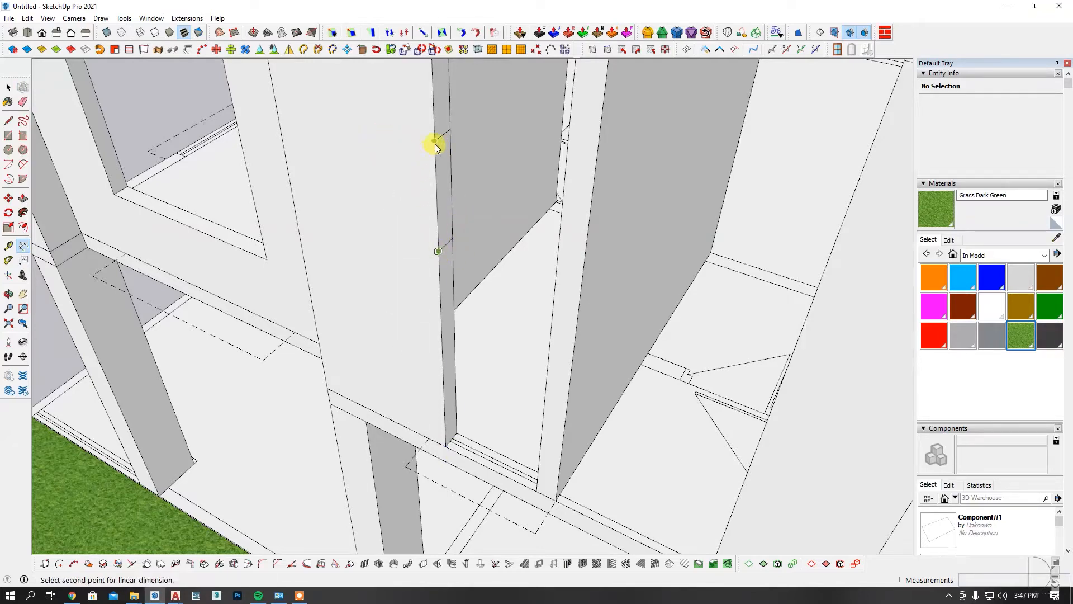
click(375, 138)
key(space)
middle_drag(375, 138, 253, 117)
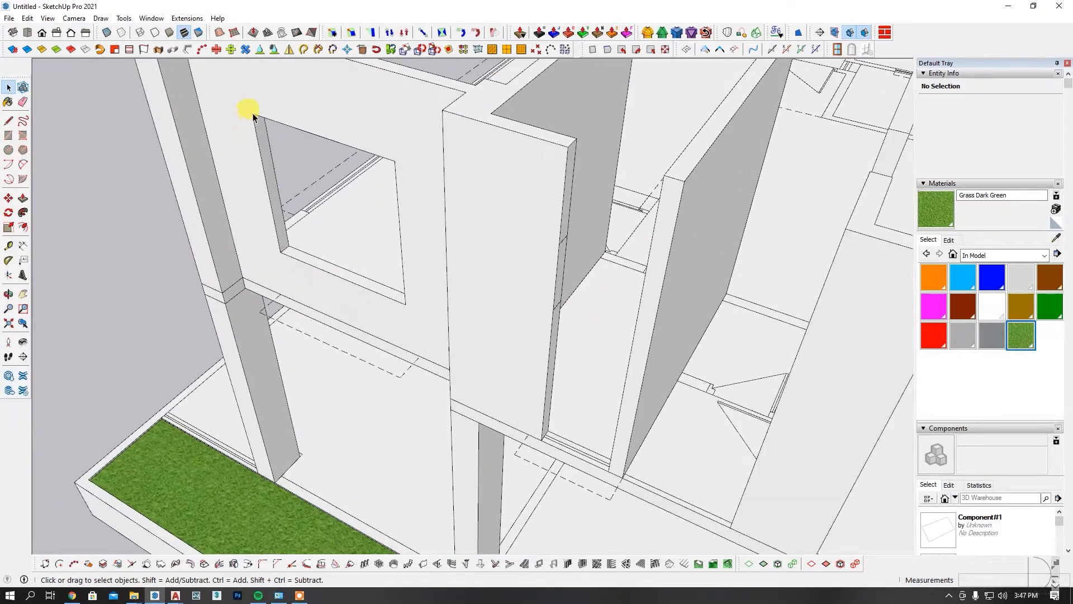
Measure the large window's opening height and its head height above the slab
click(23, 245)
click(280, 253)
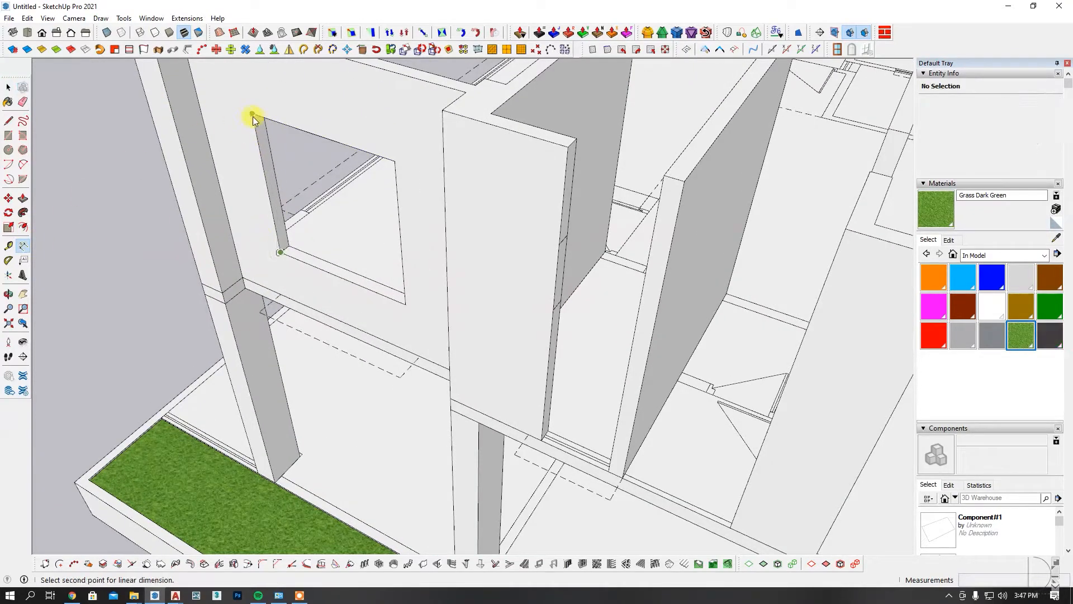
key(Escape)
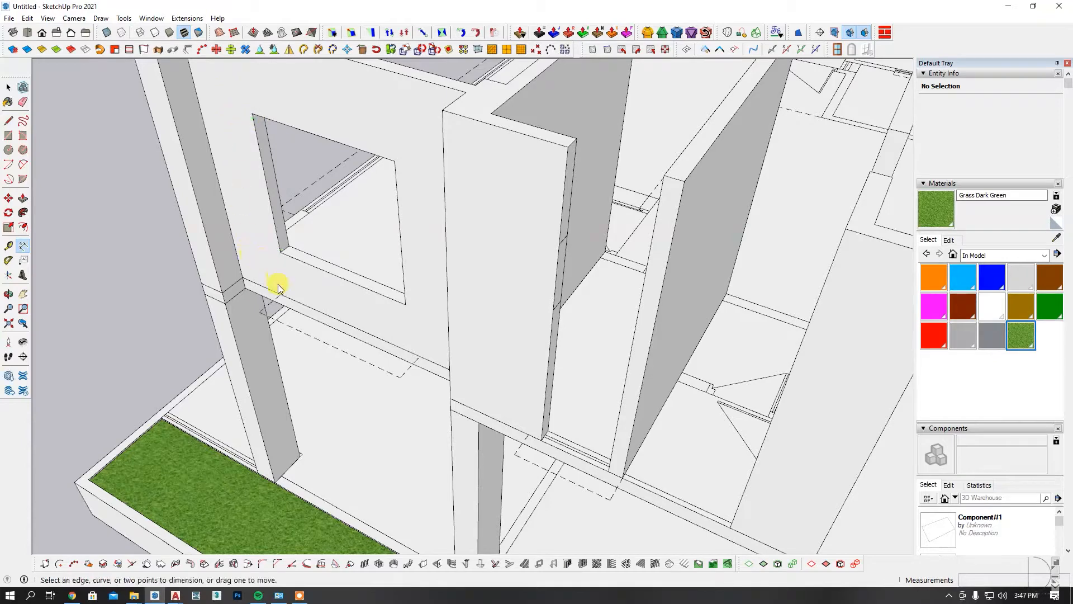
click(243, 277)
click(252, 113)
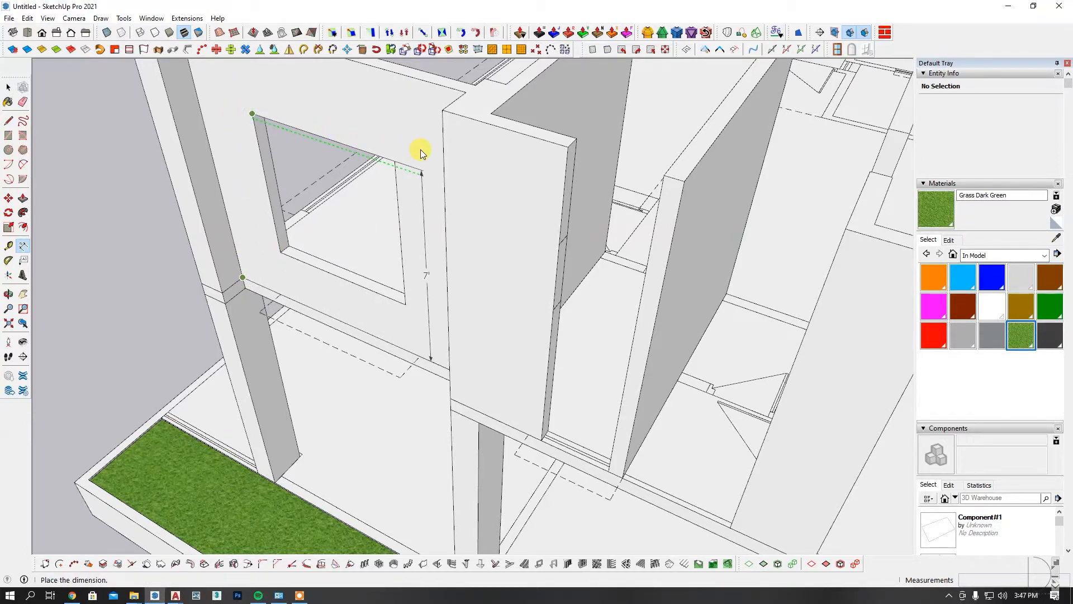
key(Escape)
Push the wall end's faces above and below the small window across to the adjacent wall and erase the leftover seam edges
middle_drag(378, 227, 428, 249)
key(p)
scroll(442, 224, up, 3)
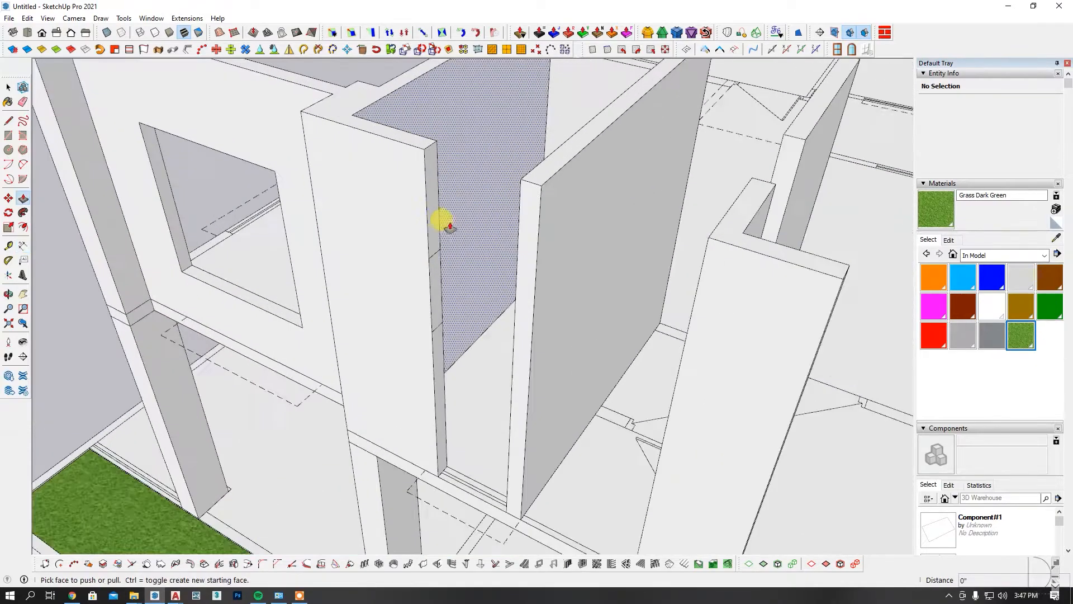
scroll(531, 168, up, 3)
drag(414, 376, 503, 330)
key(e)
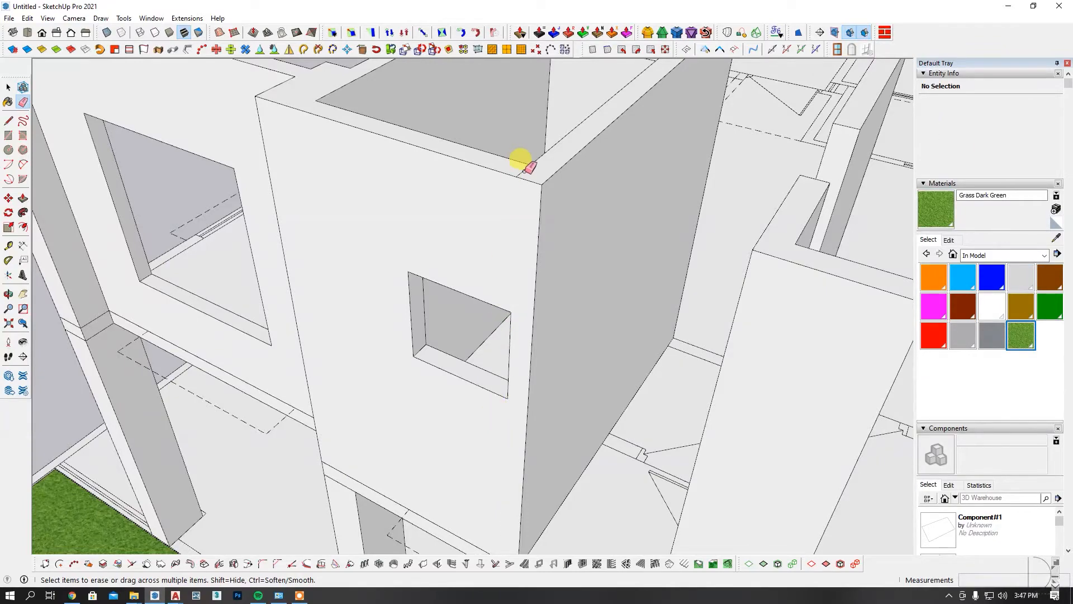
Offset the vertical corner edge 5" onto the side face of the wall beyond the small window
scroll(384, 196, down, 8)
scroll(386, 313, up, 4)
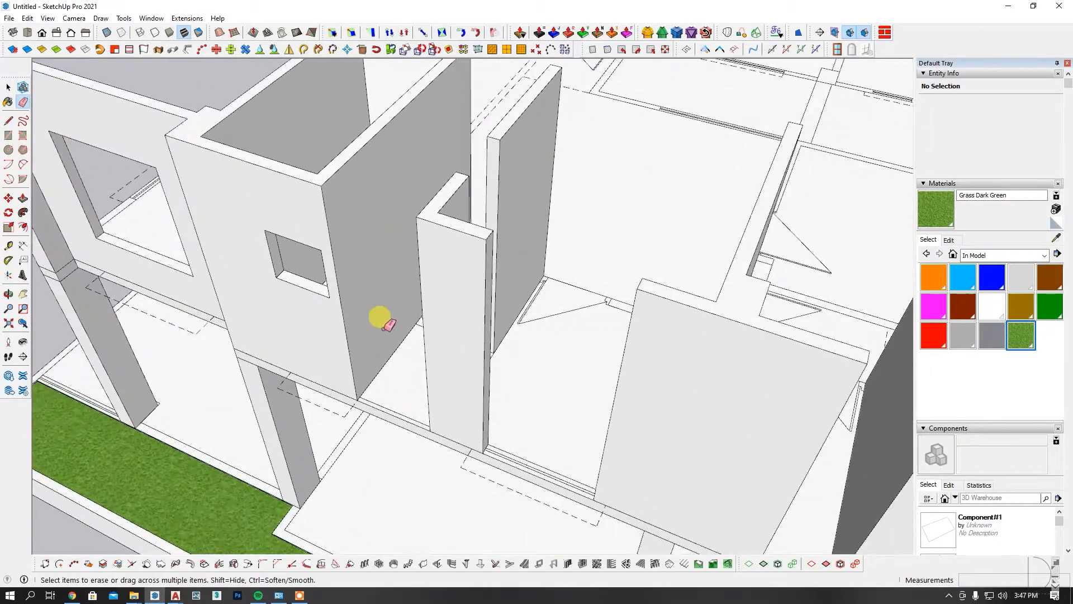
scroll(355, 344, up, 3)
key(o)
click(358, 350)
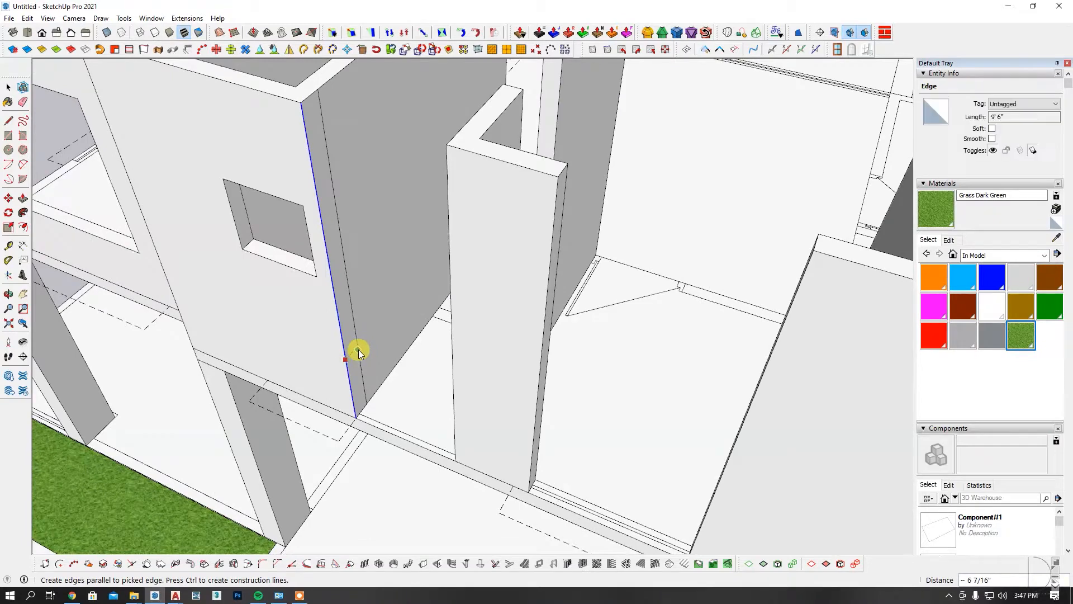
scroll(361, 381, down, 3)
Copy the bottom edge of the new 5" strip up 7' to mark the next opening's head
scroll(358, 386, up, 7)
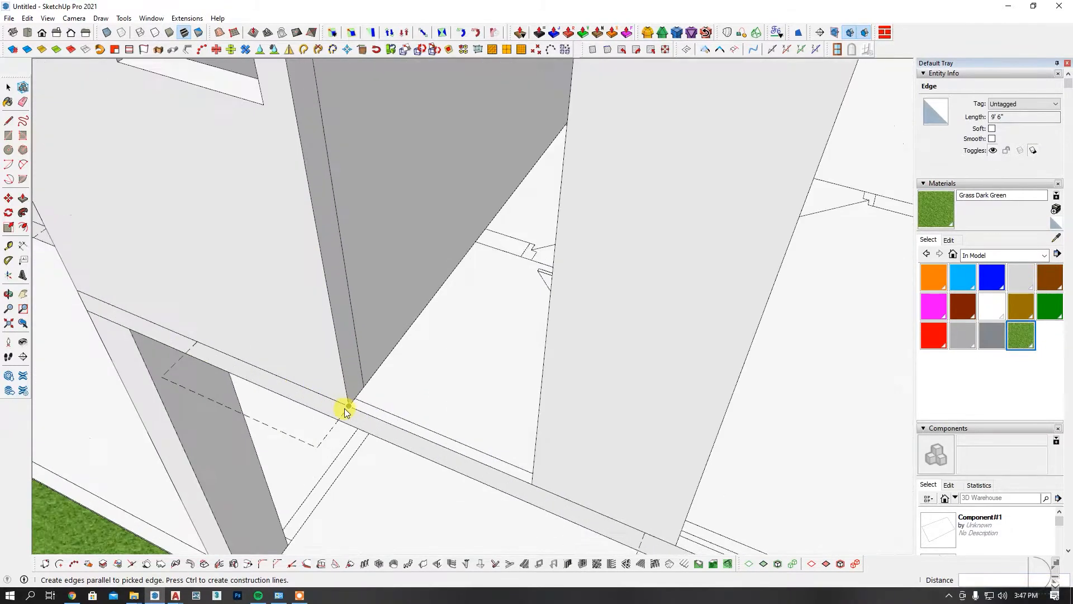
key(space)
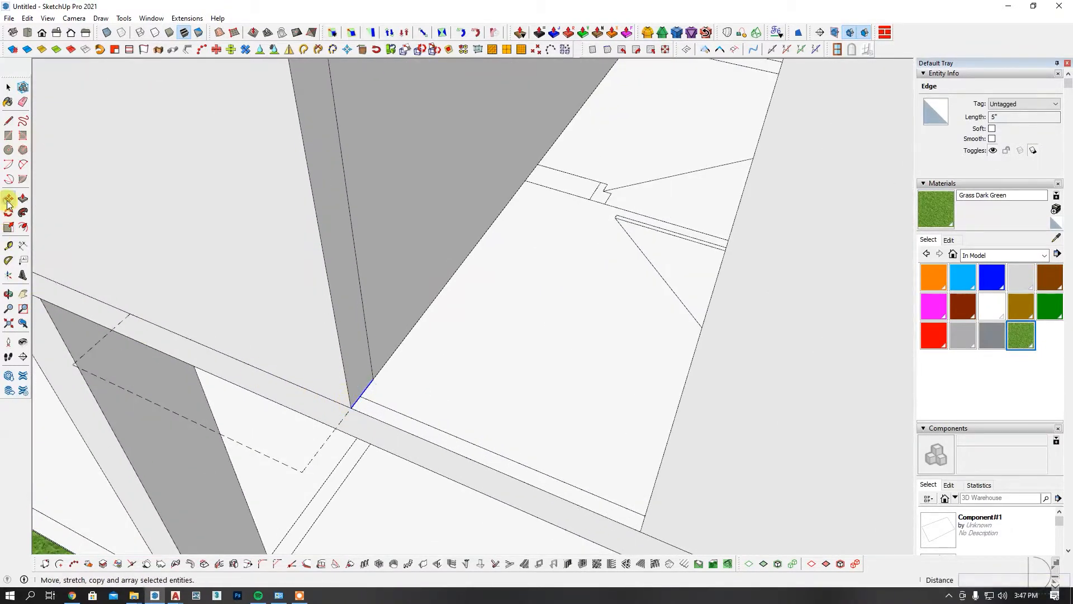
click(351, 406)
key(ctrl)
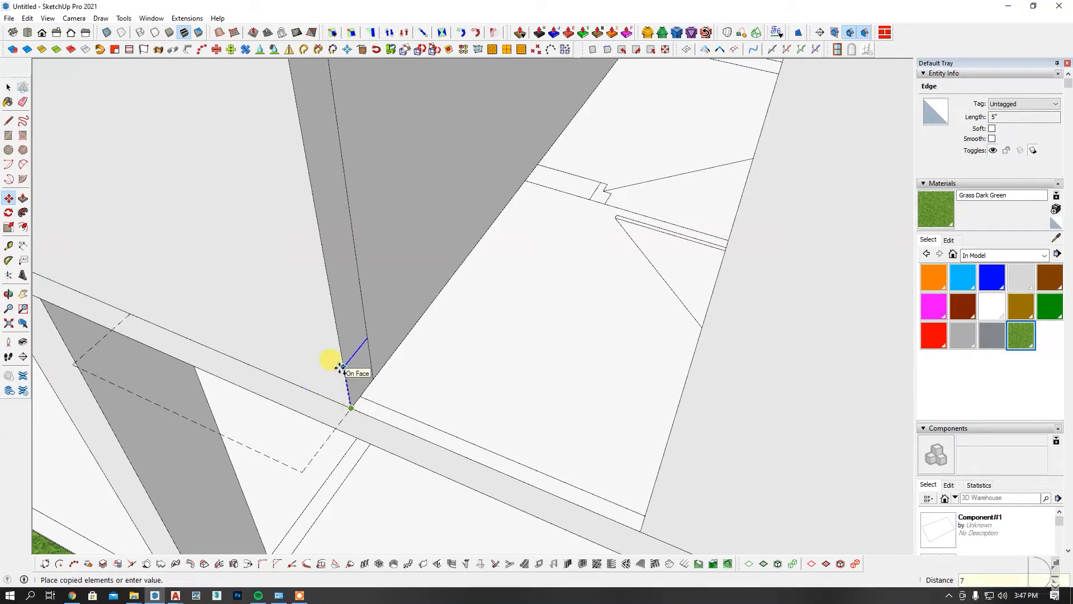
scroll(340, 367, down, 5)
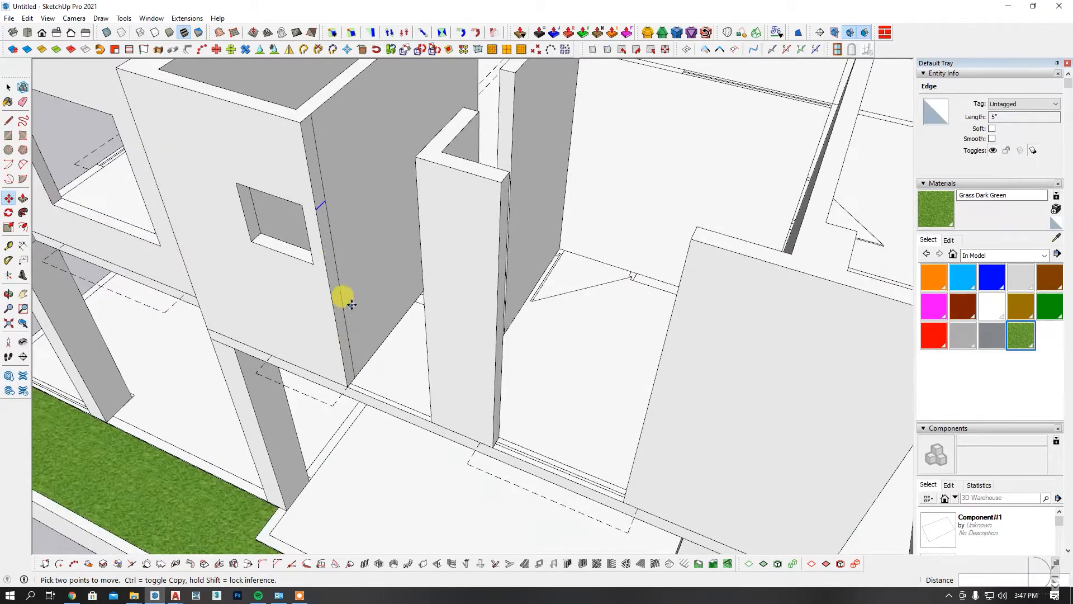
Push the wall-end face above the 7' head mark 3' across to the adjacent wall and erase the leftover seam edge
key(p)
scroll(422, 168, up, 3)
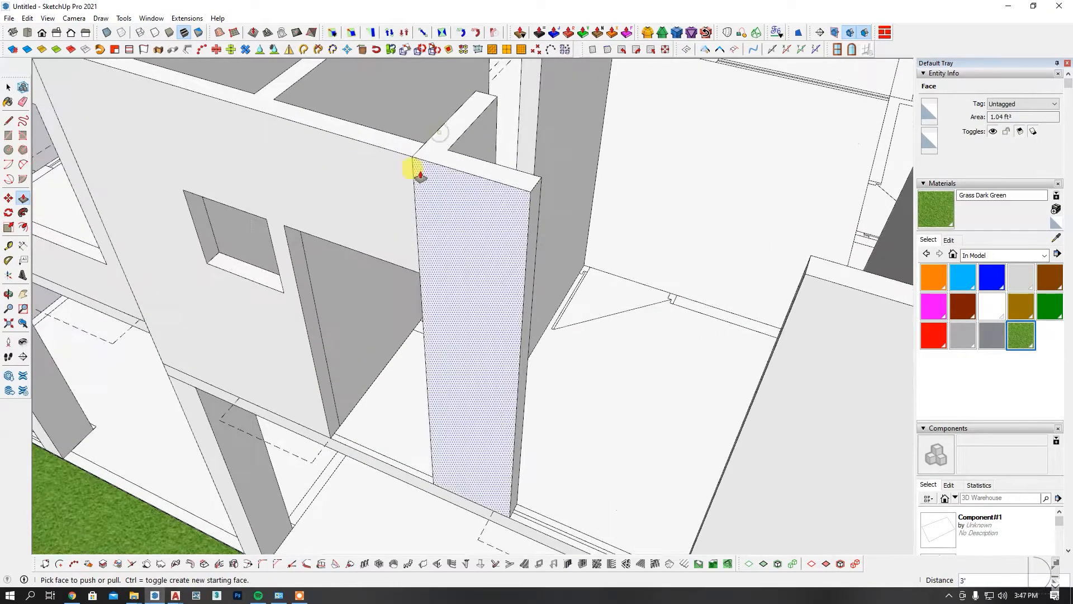
key(e)
click(413, 178)
Copy the next wall end's bottom edge up 24" for the window sill, and copy that edge further up to mark the head
scroll(300, 232, down, 4)
scroll(371, 240, up, 6)
key(space)
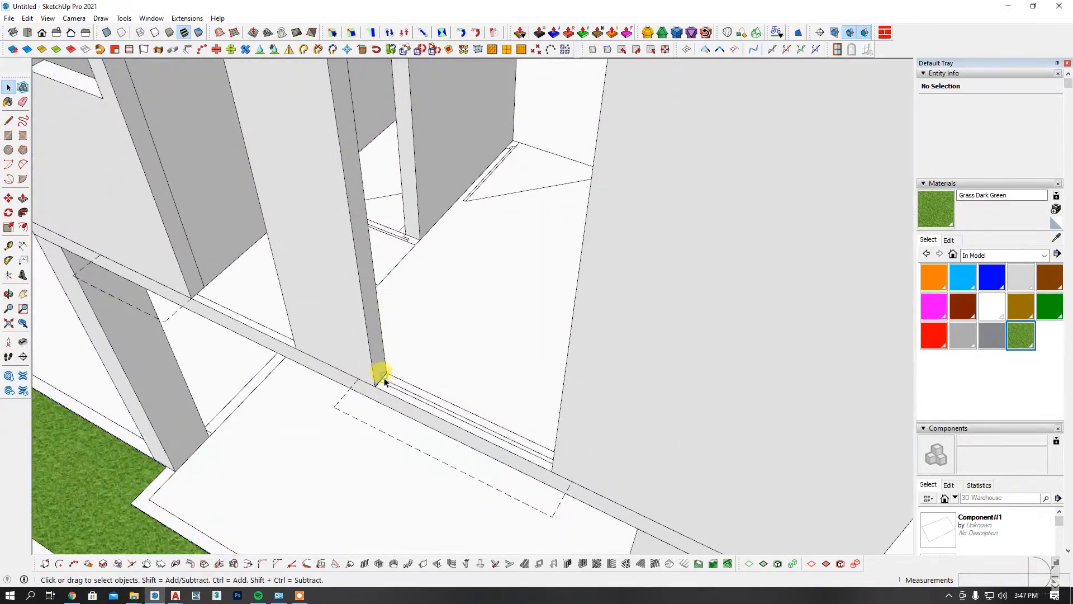
click(383, 379)
key(m)
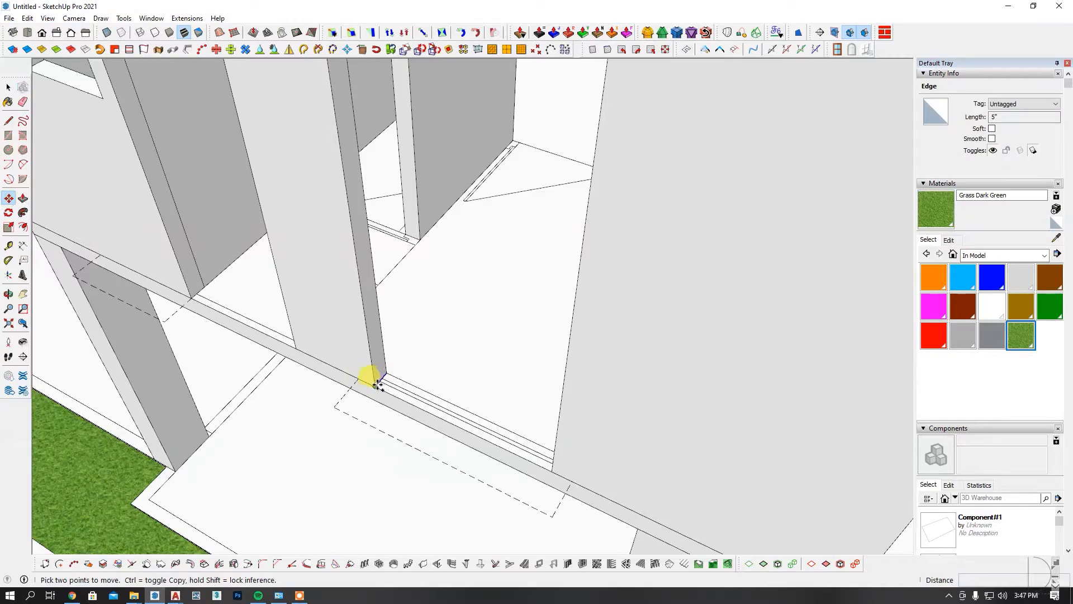
middle_drag(355, 347, 385, 362)
text(24)
key(Return)
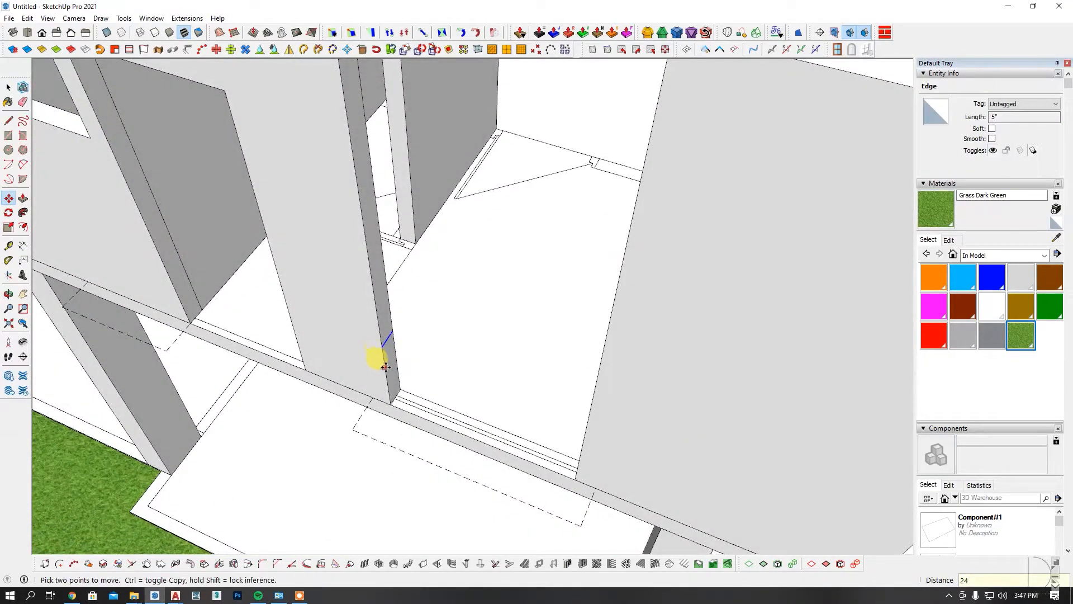
click(382, 347)
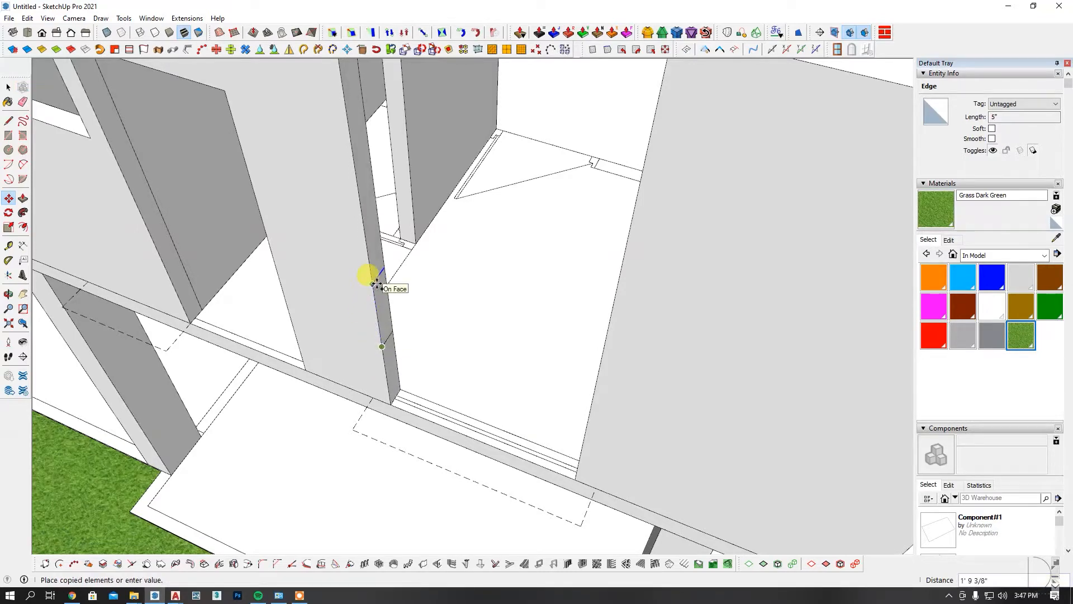
scroll(391, 293, down, 3)
Push the wall end's faces above and below the window marks 4' across to the next wall and erase the seam edges
key(p)
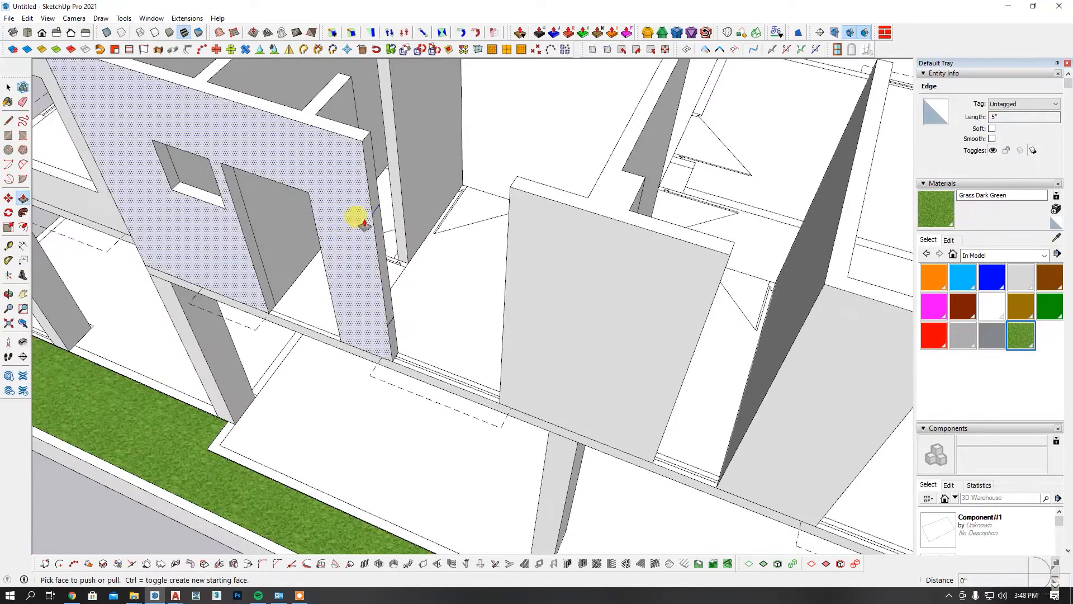
click(376, 187)
click(505, 190)
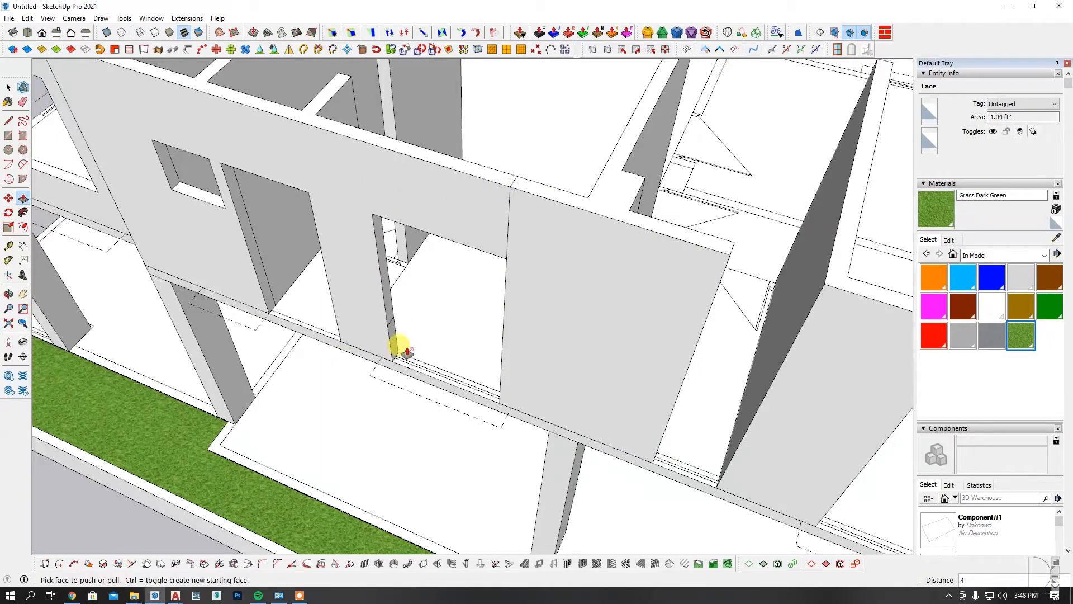
click(492, 309)
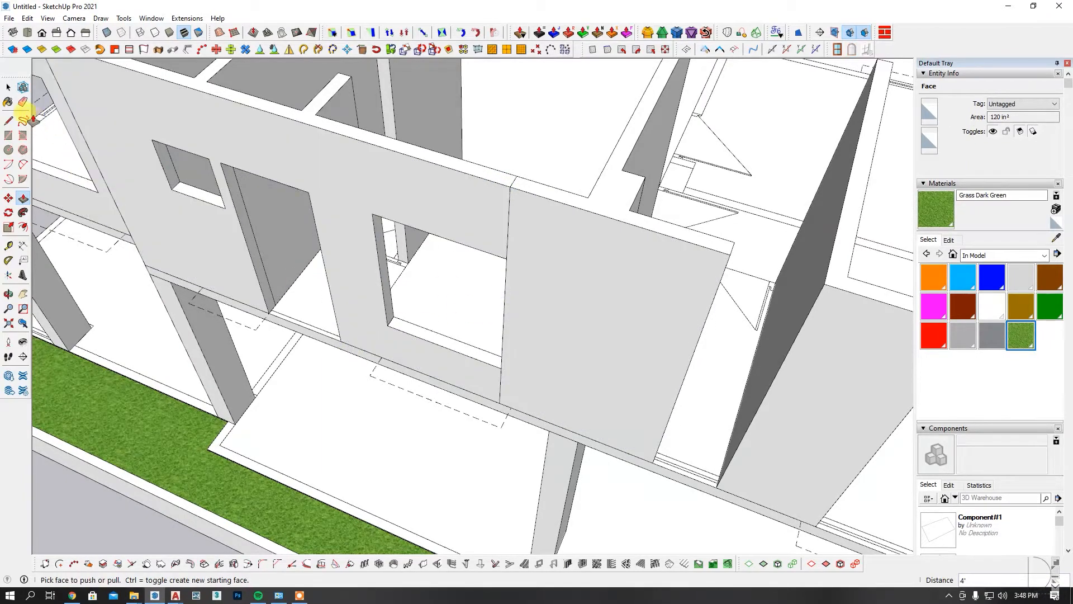
click(23, 102)
scroll(475, 335, up, 2)
scroll(499, 393, down, 3)
scroll(515, 256, up, 3)
mouse_move(515, 272)
mouse_down()
mouse_move(503, 267)
mouse_move(500, 240)
mouse_up()
Copy the following wall end's bottom edge upward twice to mark the sill and head of the small window
scroll(507, 257, up, 1)
key(space)
scroll(497, 391, up, 5)
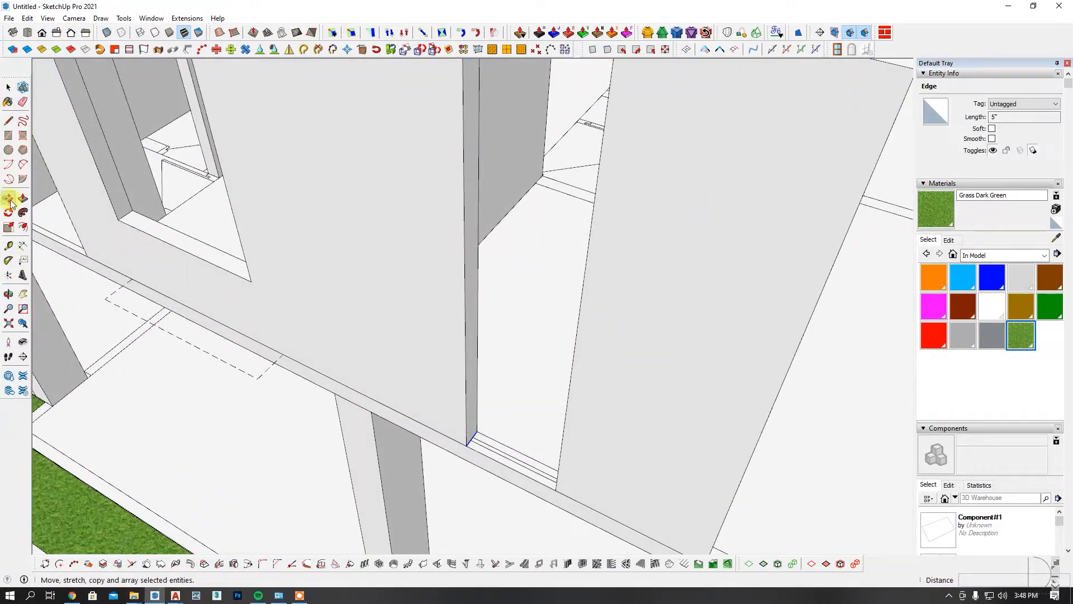
click(467, 443)
key(ctrl)
scroll(466, 443, down, 3)
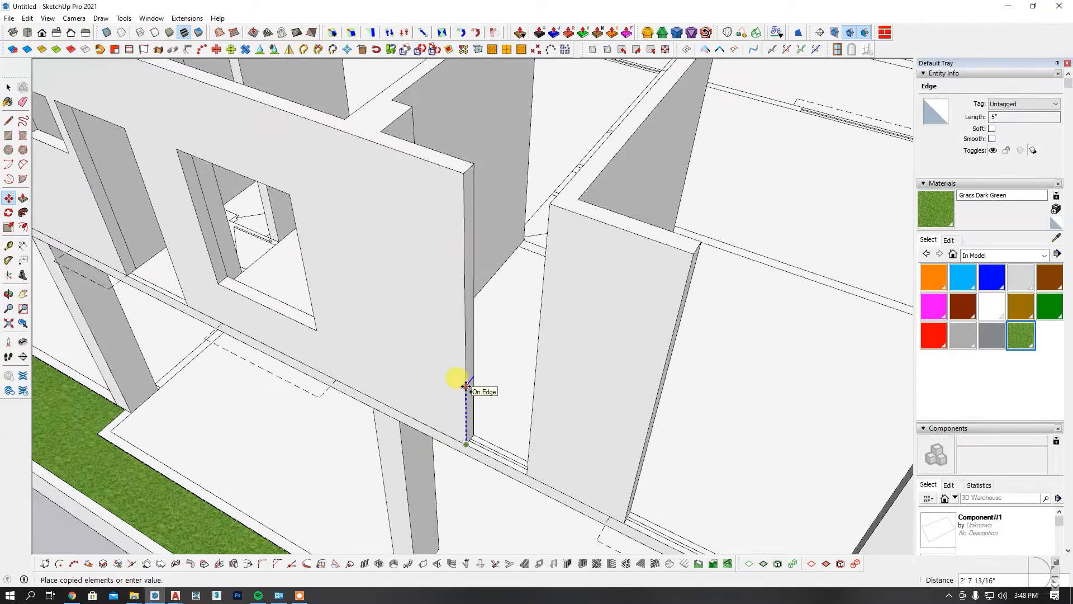
scroll(486, 327, up, 2)
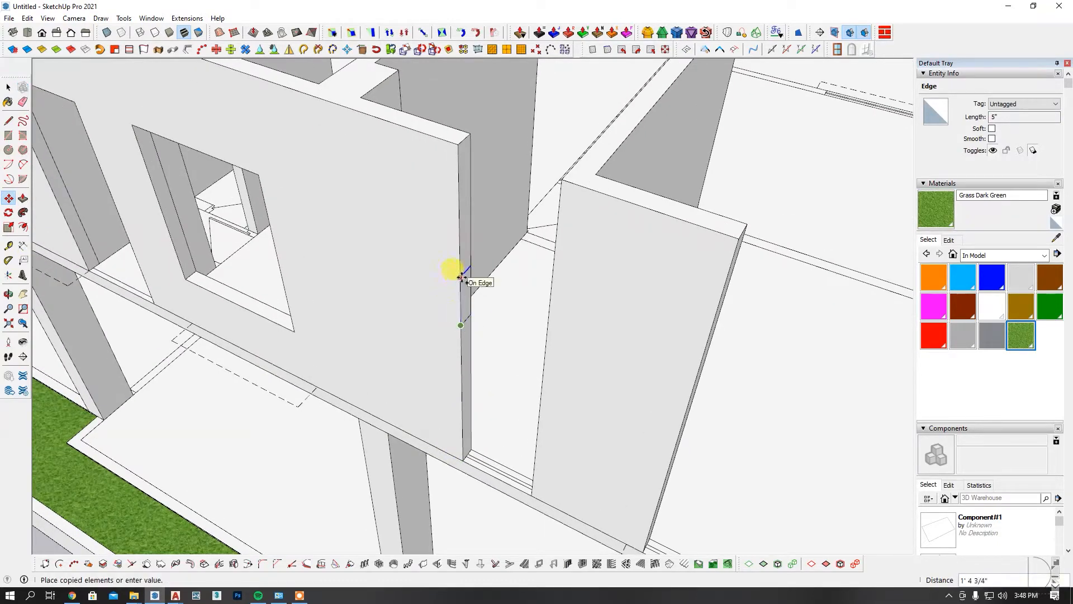
Push the faces above and below the small window marks across to the adjacent wall and erase the seam edges
key(p)
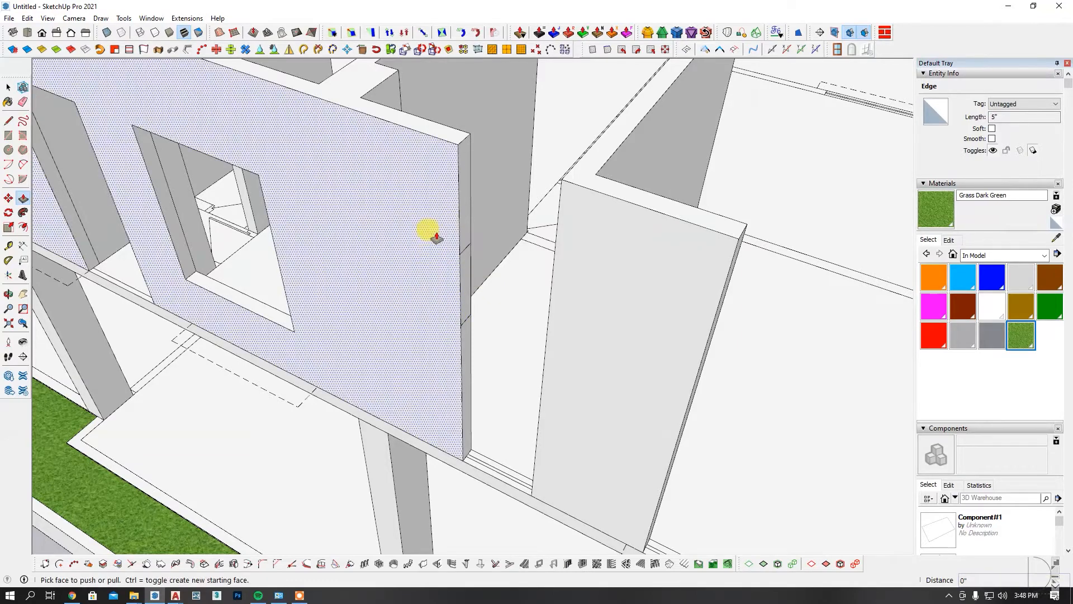
drag(463, 218, 562, 193)
drag(464, 358, 552, 309)
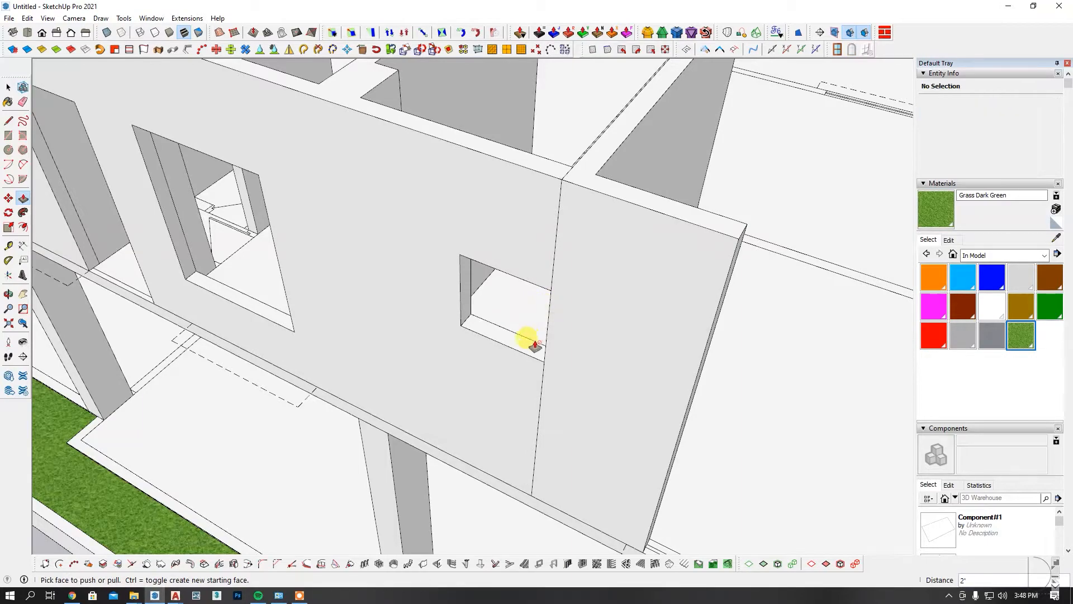
key(e)
click(559, 253)
middle_drag(562, 258, 567, 174)
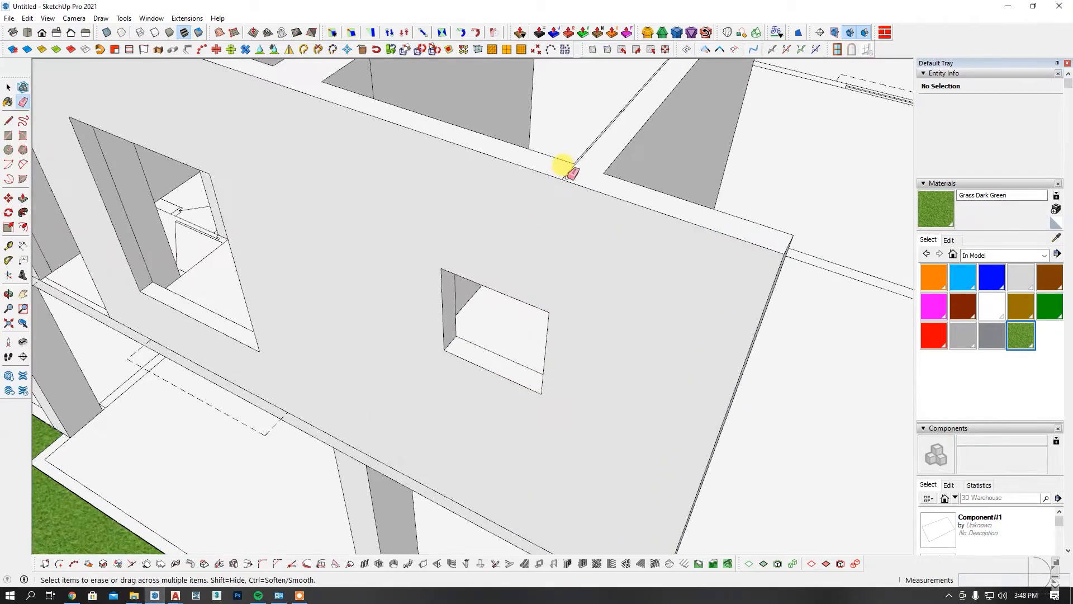
Copy the bottom edge of the wall end beyond the small window up to mark the next opening's head
scroll(335, 235, down, 5)
scroll(426, 360, up, 1)
key(space)
scroll(388, 376, up, 3)
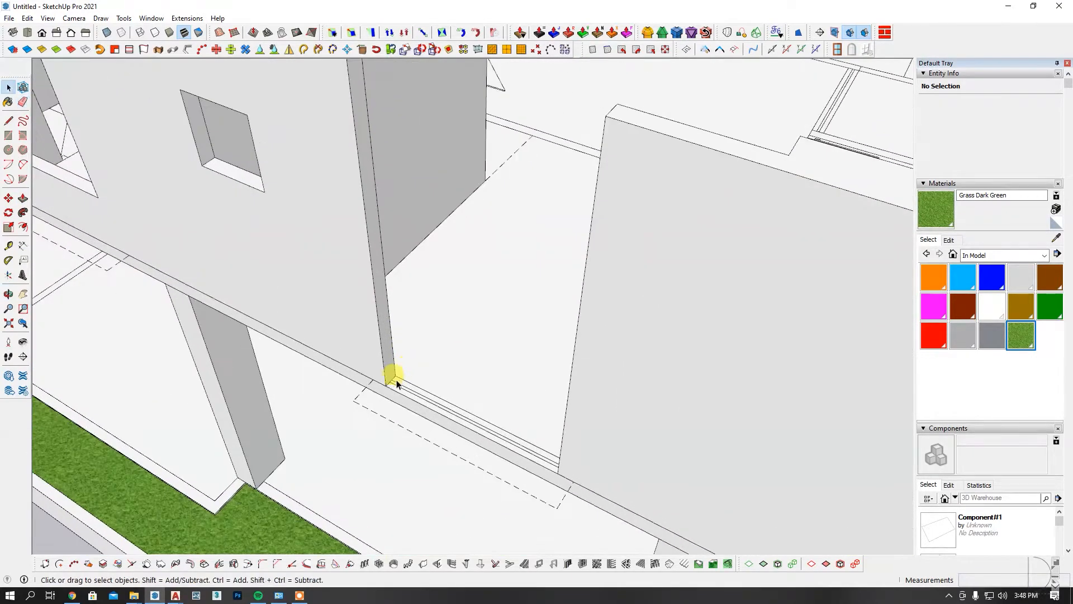
scroll(429, 333, down, 2)
scroll(427, 330, down, 3)
scroll(484, 303, up, 2)
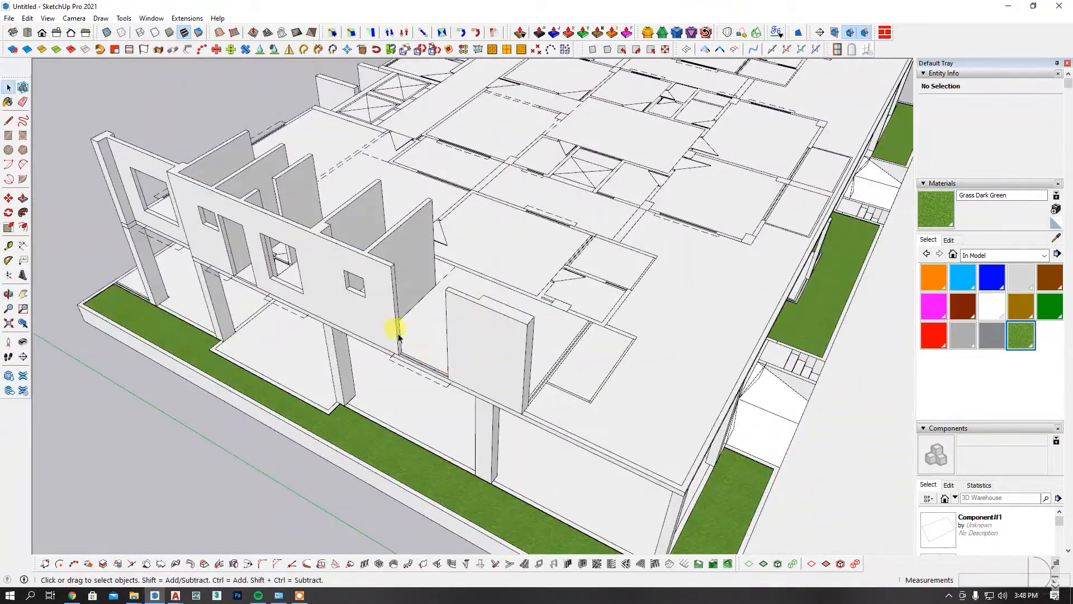
scroll(391, 357, up, 4)
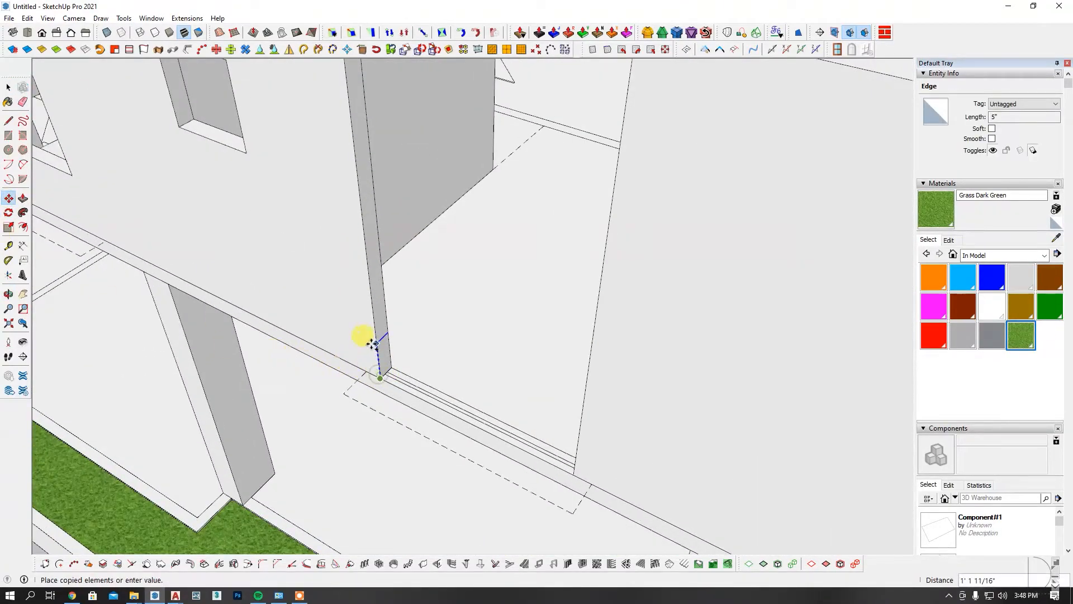
scroll(371, 342, down, 3)
Push the face above the head mark across to the last wall segment and erase the seam edges over the opening
key(p)
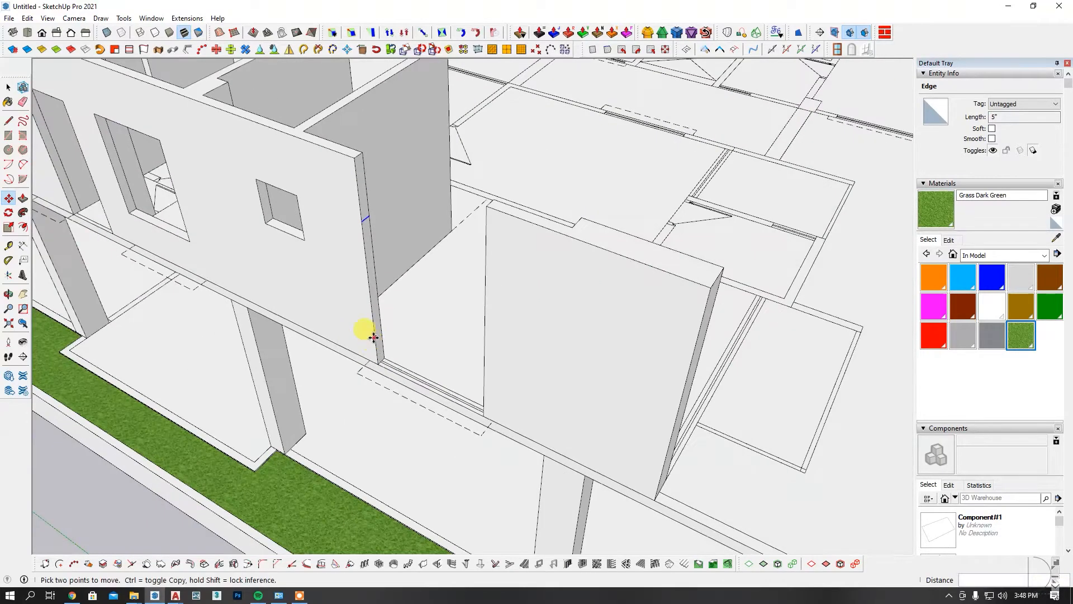
scroll(364, 328, up, 2)
mouse_move(361, 208)
mouse_down()
mouse_move(493, 232)
mouse_move(503, 220)
mouse_up()
scroll(503, 221, up, 3)
key(e)
scroll(501, 209, up, 2)
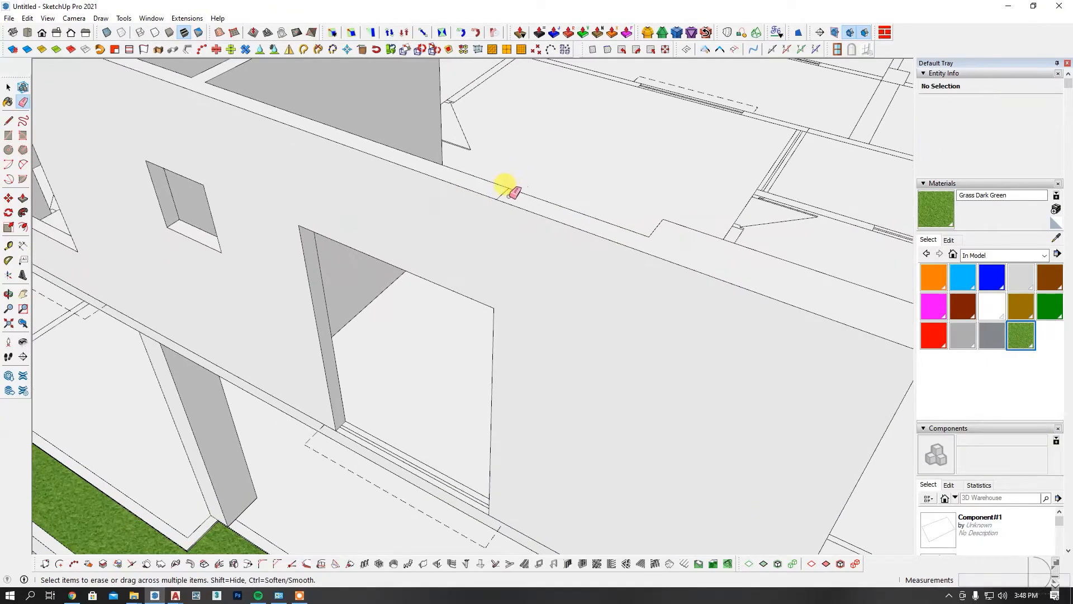
Draw a rectangle over the short wall strip between the interior column and the veranda opening of the corner room
scroll(400, 276, down, 6)
middle_drag(451, 335, 284, 388)
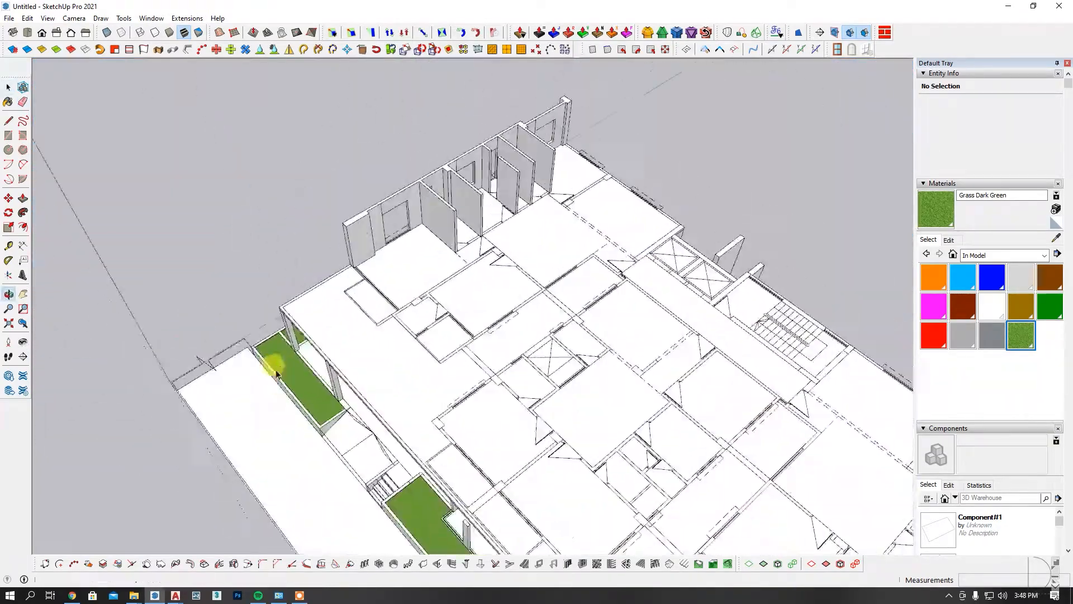
scroll(337, 288, up, 5)
middle_drag(347, 293, 408, 313)
scroll(551, 407, up, 1)
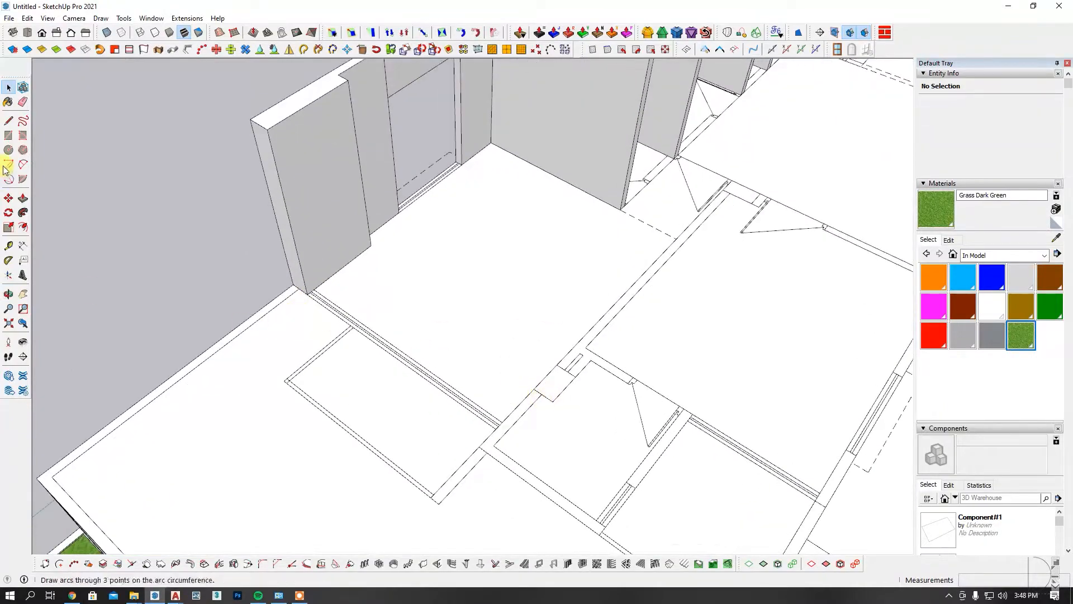
click(8, 137)
scroll(467, 426, up, 2)
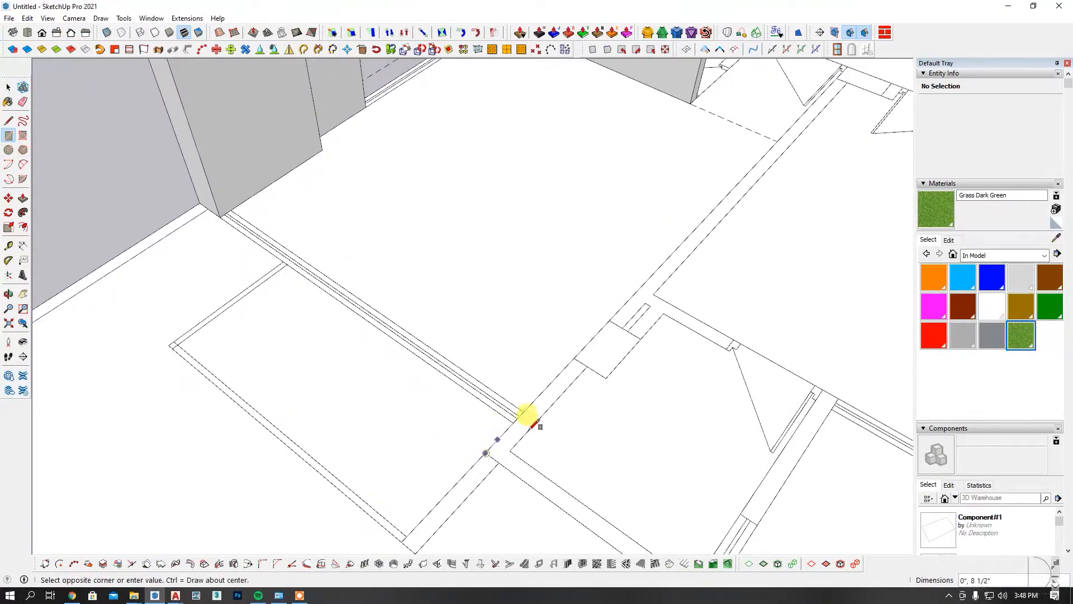
scroll(596, 384, down, 2)
middle_drag(587, 384, 682, 415)
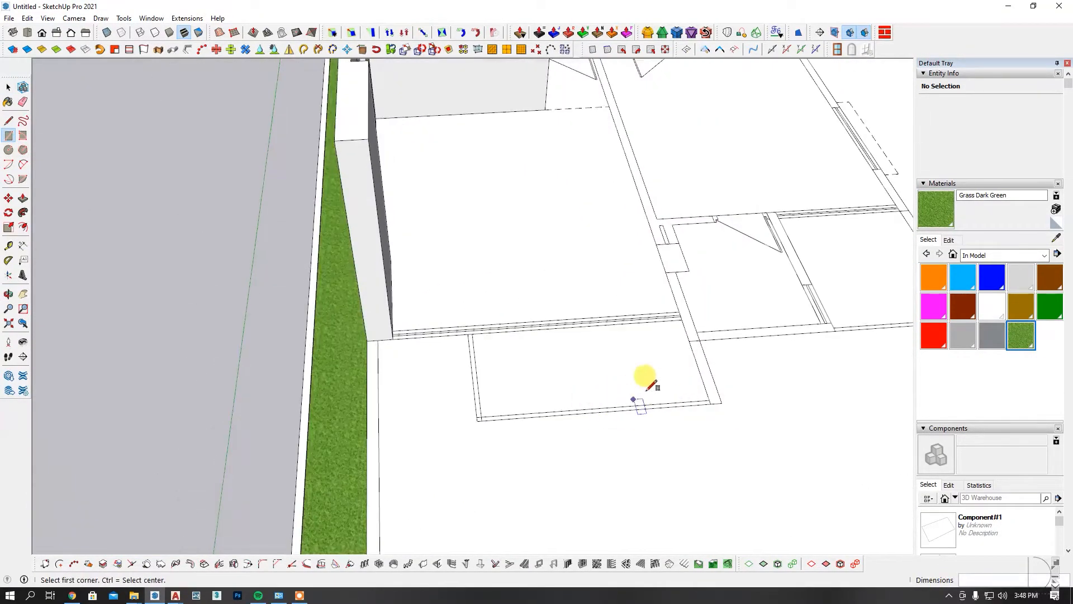
Pull the new wall strip beside the veranda opening up 9' 6", level with the outer wall
key(o)
scroll(695, 311, up, 2)
scroll(621, 403, down, 1)
middle_drag(616, 405, 659, 372)
key(p)
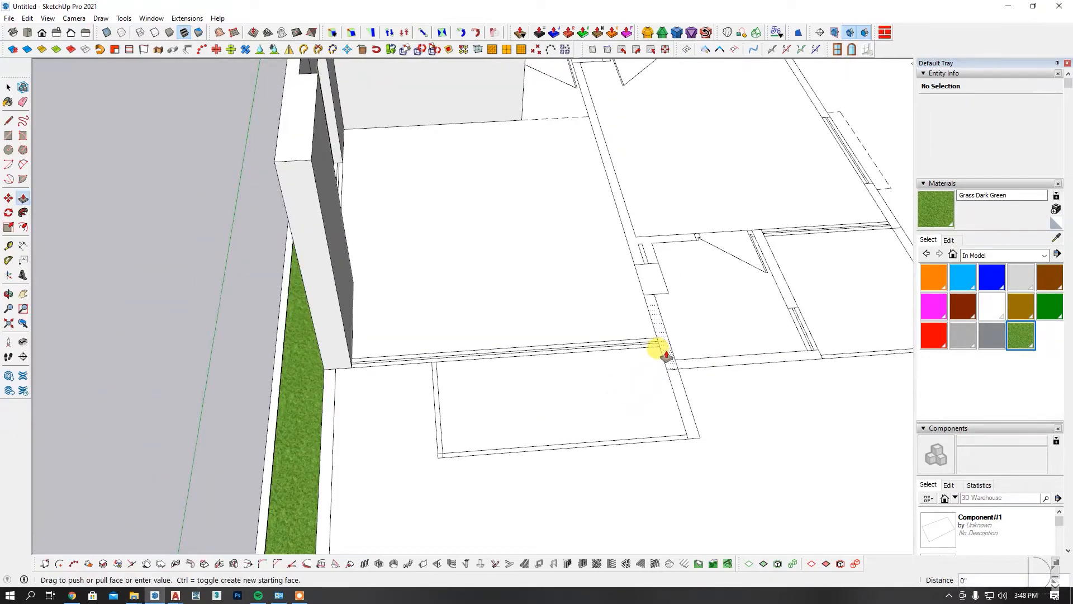
click(299, 158)
scroll(439, 260, down, 2)
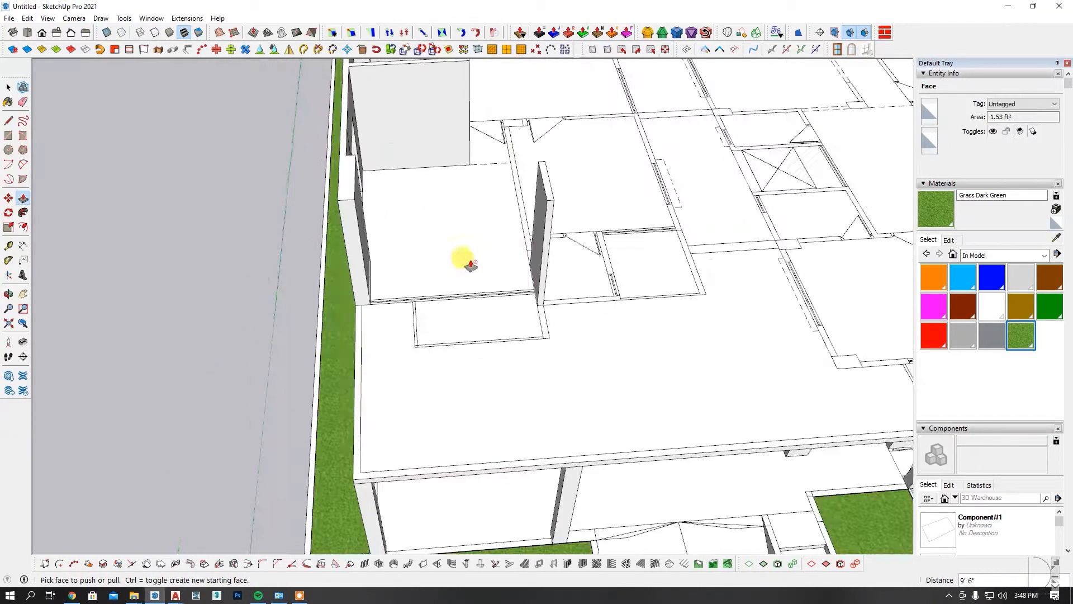
Push the new wall's end face along its plan line to lengthen it along the whole side of the room
middle_drag(432, 255, 37, 264)
middle_drag(632, 251, 479, 250)
scroll(479, 249, up, 2)
drag(410, 274, 655, 479)
Offset the long wall's vertical corner edge onto its side face and pull the strip out to form the perpendicular toilet wall
middle_drag(316, 339, 449, 308)
scroll(371, 334, up, 2)
scroll(422, 369, up, 2)
scroll(422, 369, up, 1)
key(t)
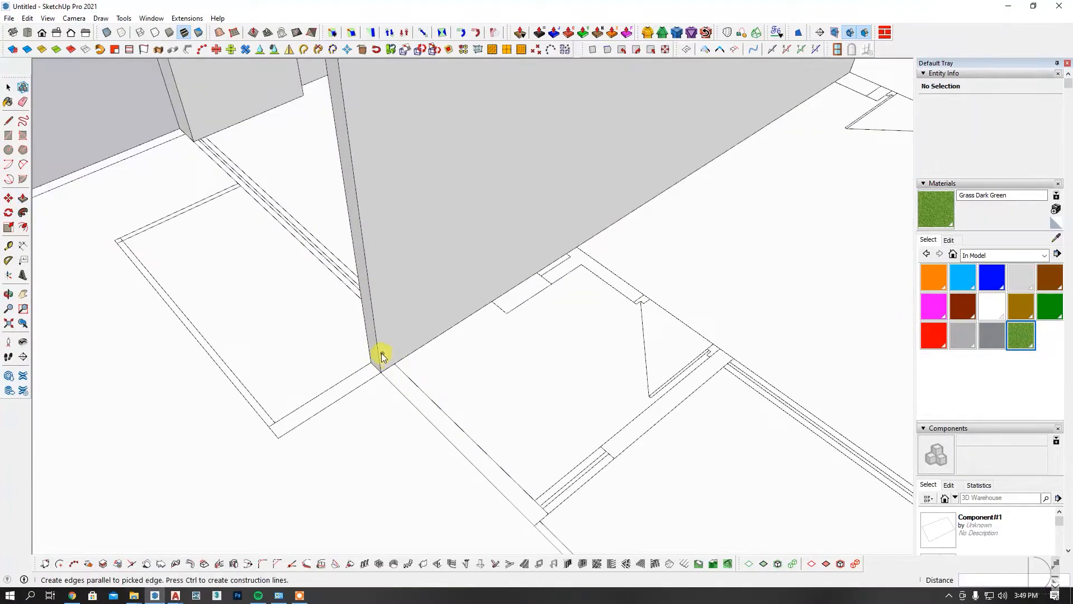
click(378, 351)
scroll(395, 366, down, 3)
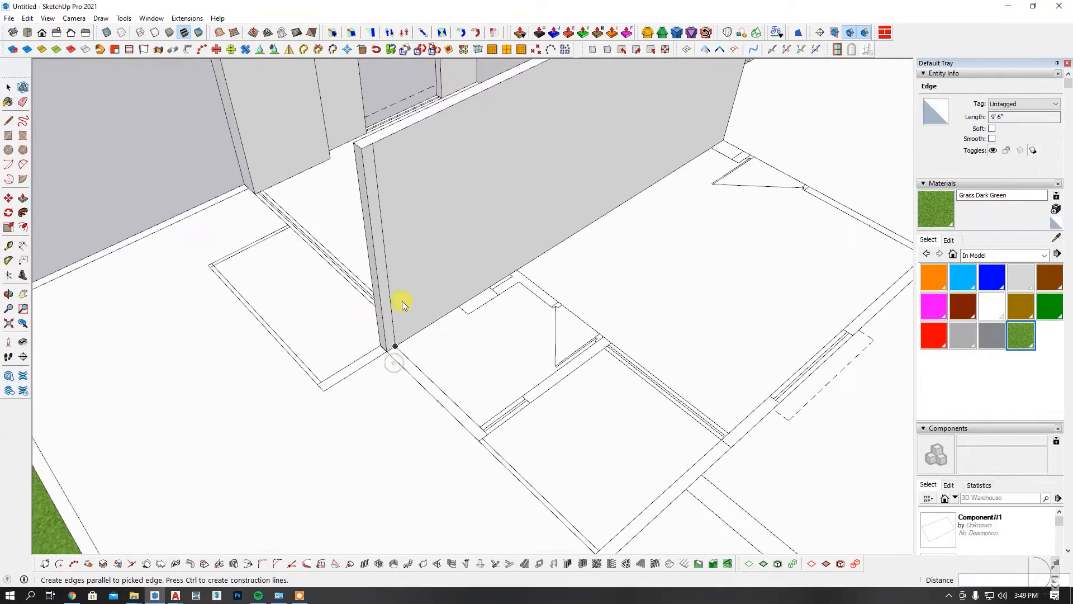
key(Escape)
key(p)
drag(383, 336, 542, 383)
Draw a rectangle over the wall segment between the toilet and the veranda and pull it up 9' 6"
middle_drag(542, 383, 213, 282)
click(14, 137)
scroll(276, 294, up, 3)
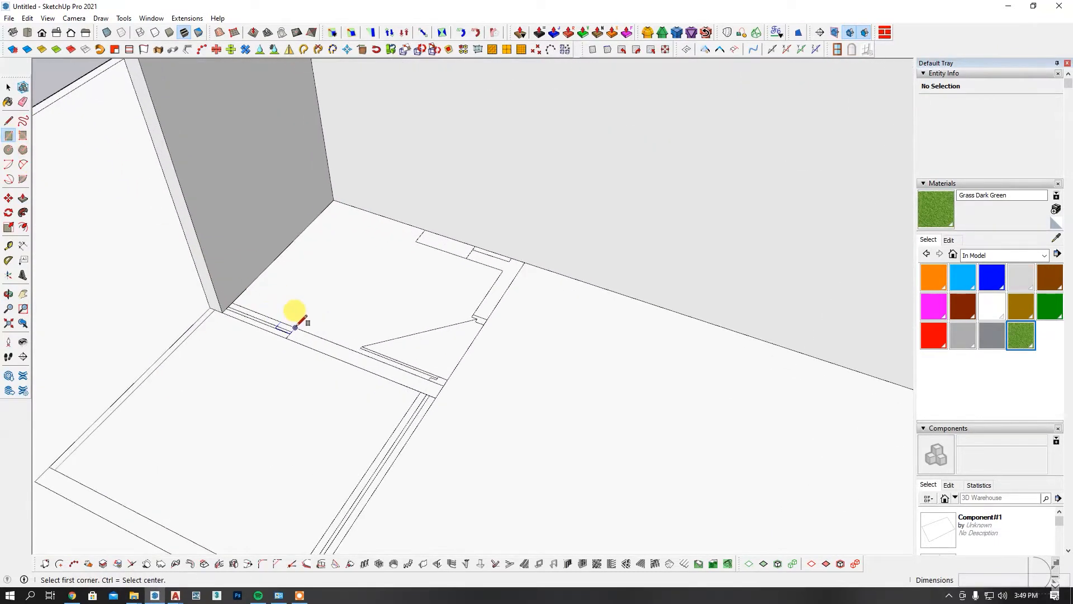
scroll(436, 394, down, 3)
drag(417, 395, 603, 182)
middle_drag(604, 182, 562, 390)
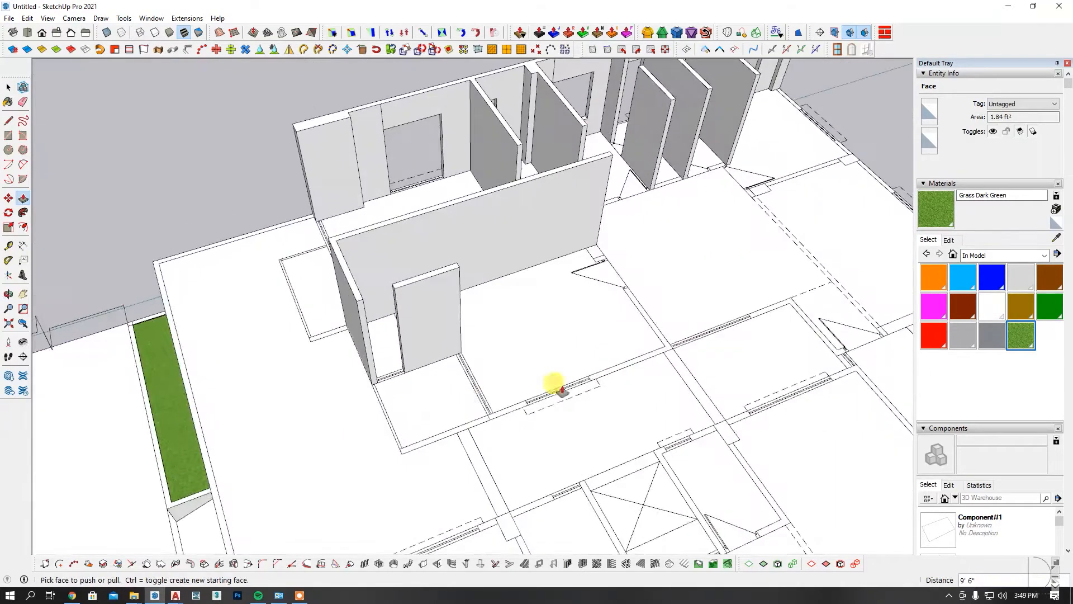
Draw a rectangle about 9' 5" long over the wall strip from the veranda's outer corner to the bedroom window
scroll(562, 390, up, 2)
scroll(419, 460, up, 3)
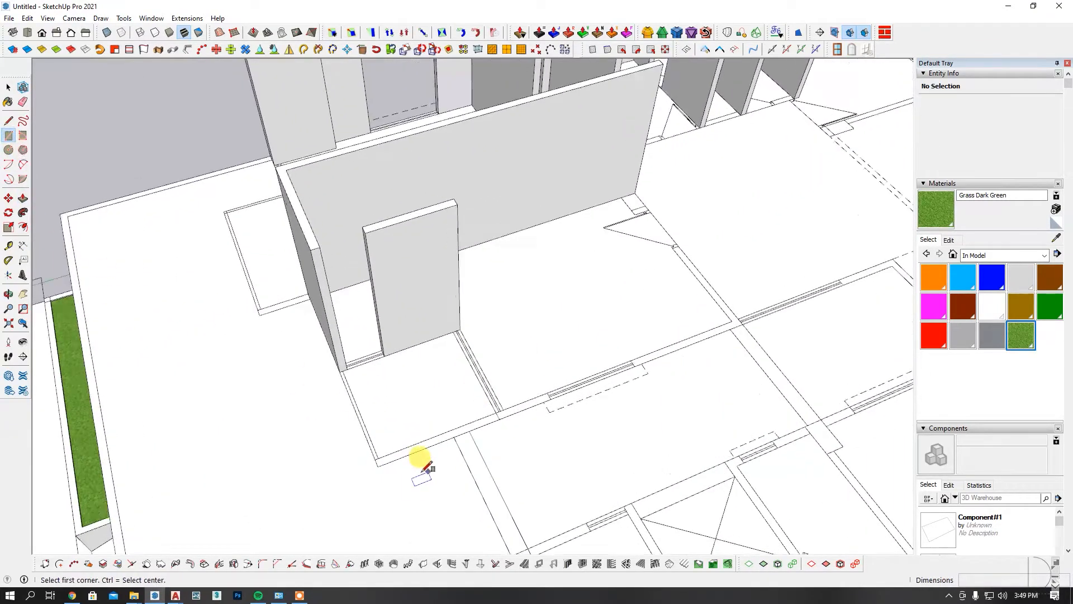
click(364, 455)
scroll(582, 398, up, 2)
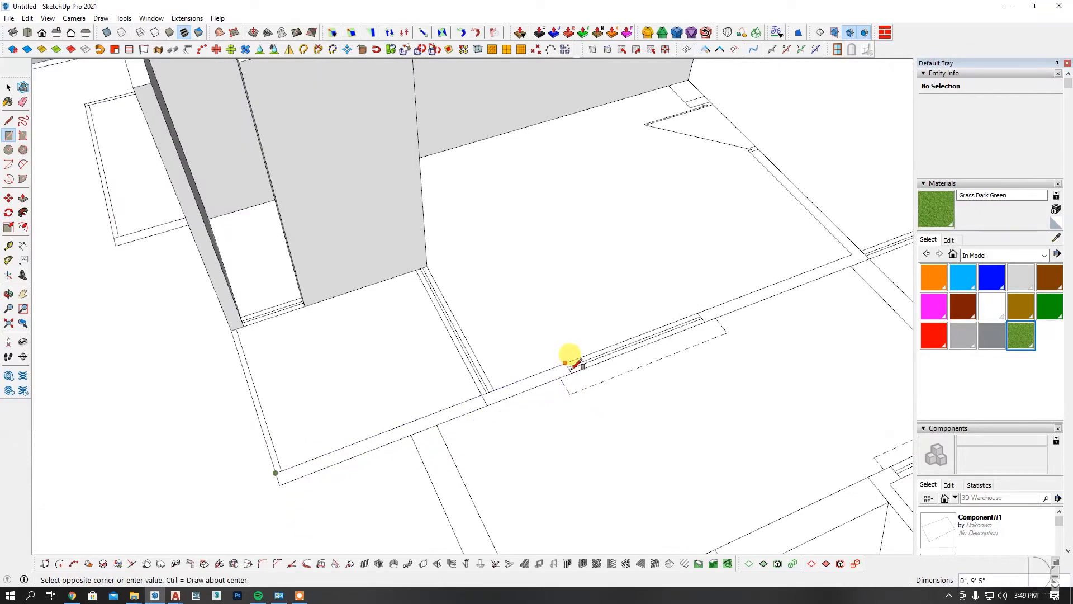
click(575, 373)
scroll(481, 482, down, 3)
middle_drag(482, 482, 668, 445)
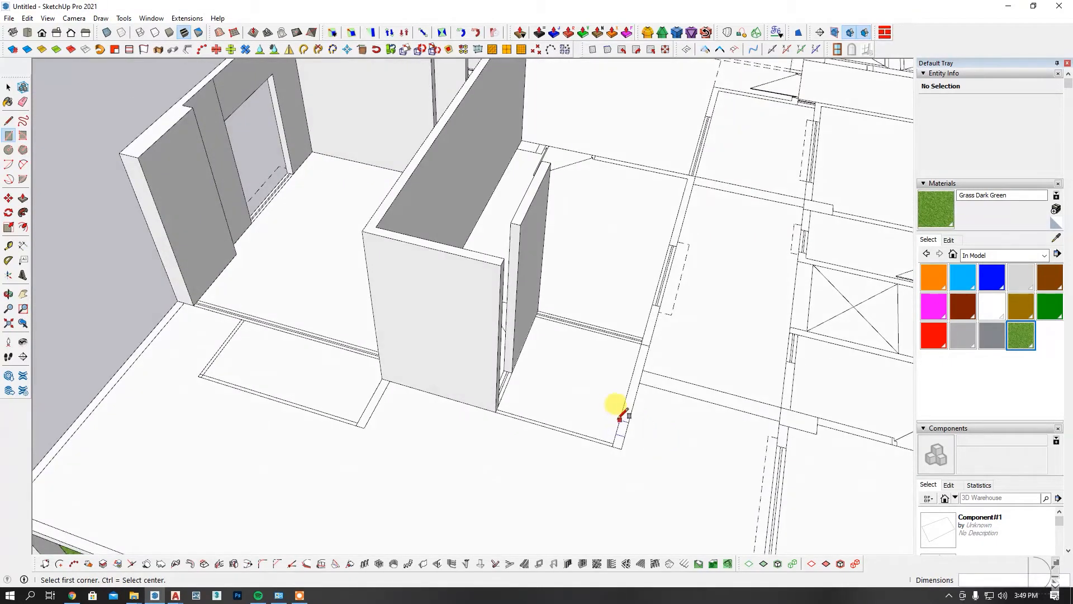
Pull the long strip up to the neighbouring wall's height and push its end face back from the veranda corner
key(p)
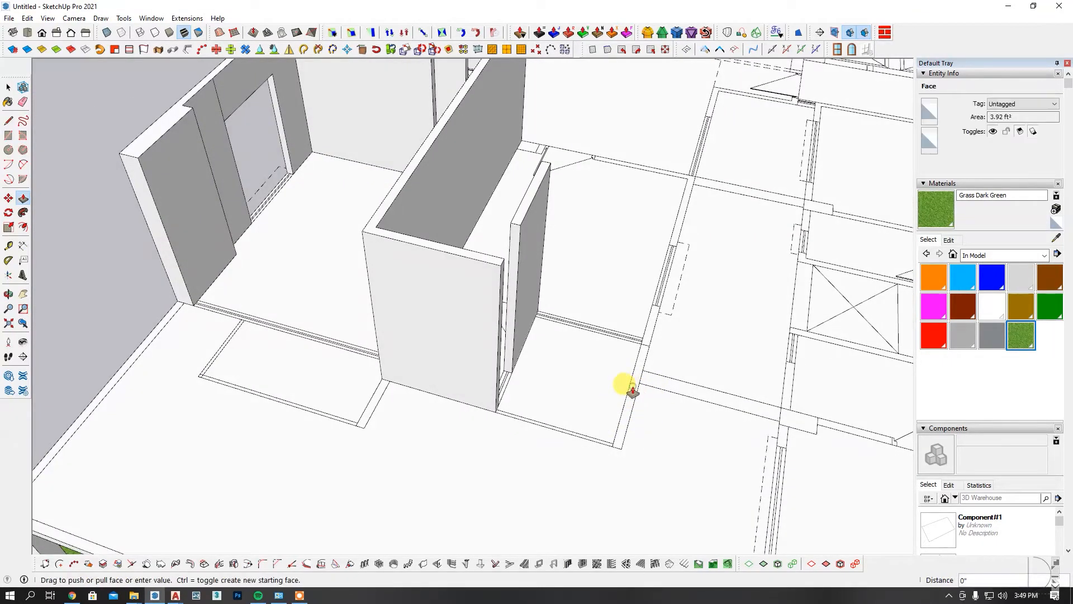
click(510, 223)
middle_drag(510, 223, 495, 439)
click(495, 439)
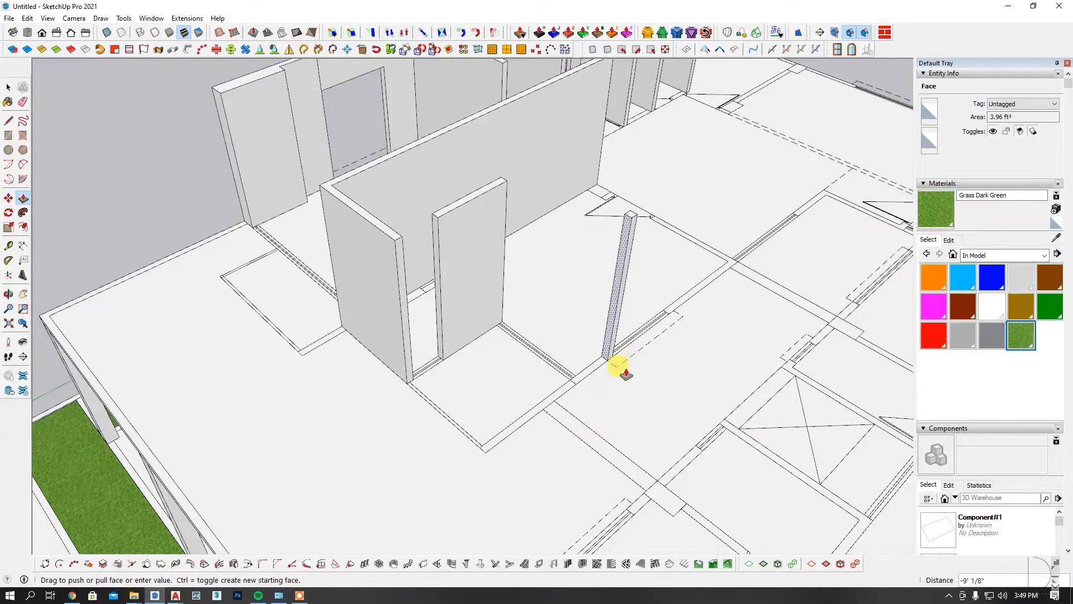
click(592, 376)
middle_drag(582, 376, 619, 448)
Switch to the AutoCAD floor plan and examine the walls around the C.BED, its toilet and the VER area
mouse_move(175, 595)
click(120, 547)
middle_drag(720, 280, 801, 196)
scroll(682, 320, up, 6)
middle_drag(641, 311, 539, 361)
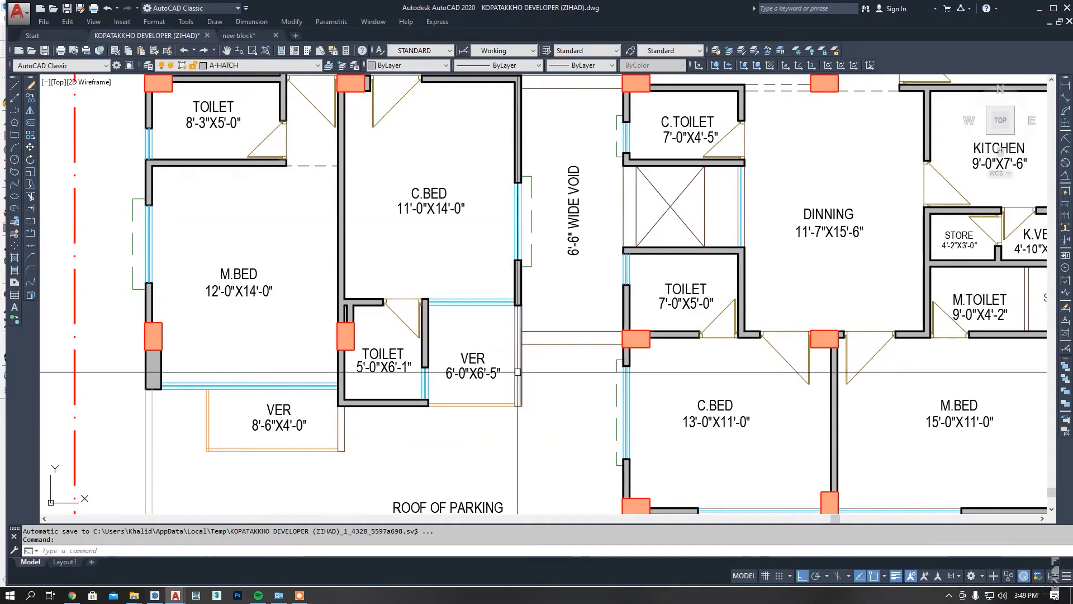
Return to SketchUp and push the long strip's end face back 6' 6" from the veranda's outer corner
click(1042, 11)
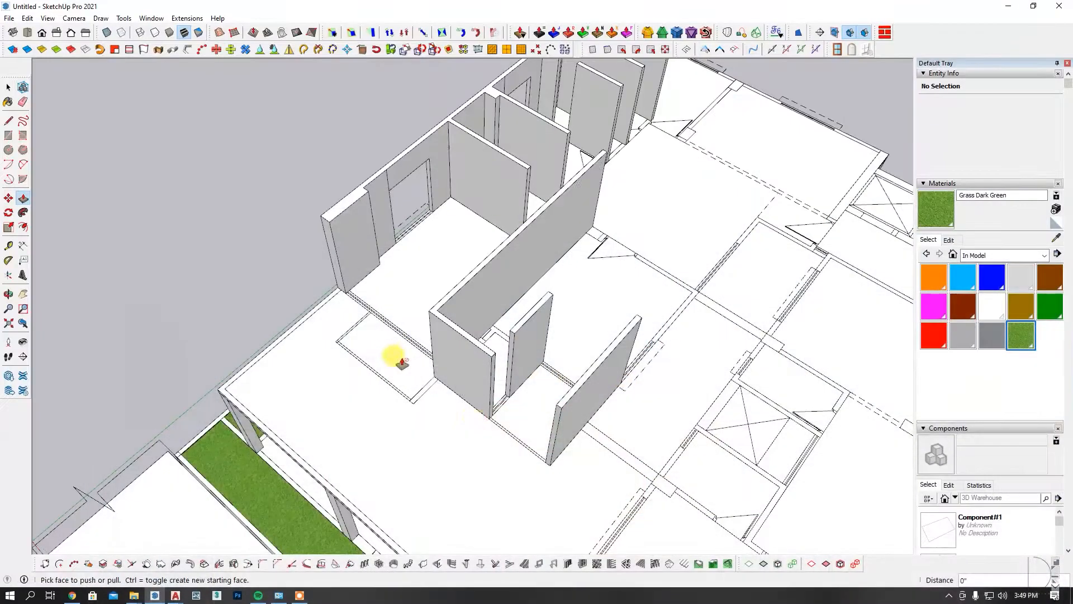
scroll(530, 452, up, 3)
click(557, 452)
middle_drag(590, 352, 556, 288)
scroll(632, 373, up, 1)
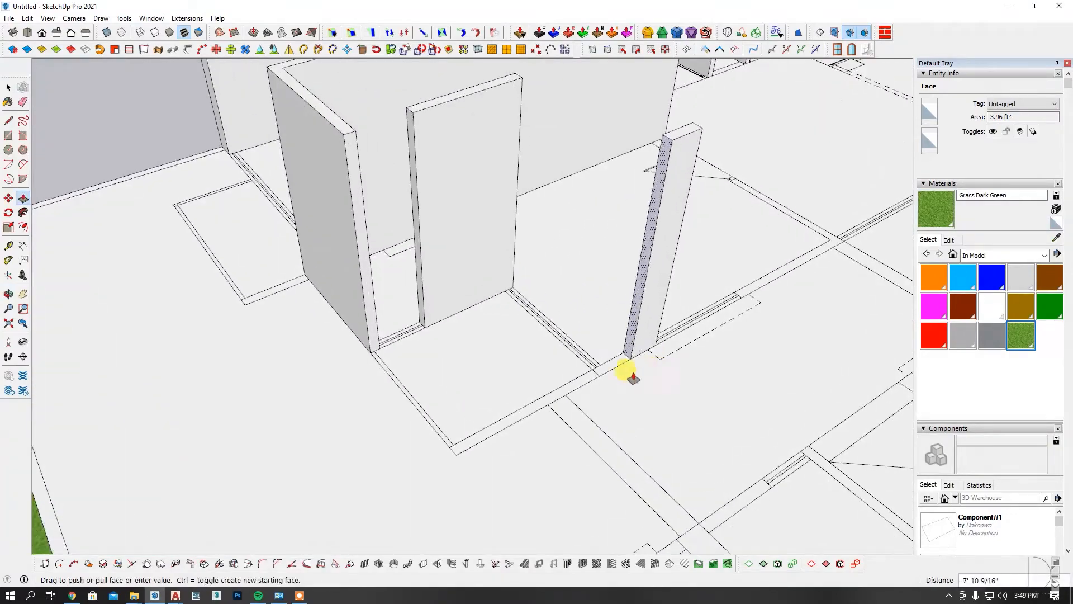
click(595, 376)
scroll(240, 354, down, 4)
middle_drag(413, 402, 433, 414)
scroll(476, 310, up, 3)
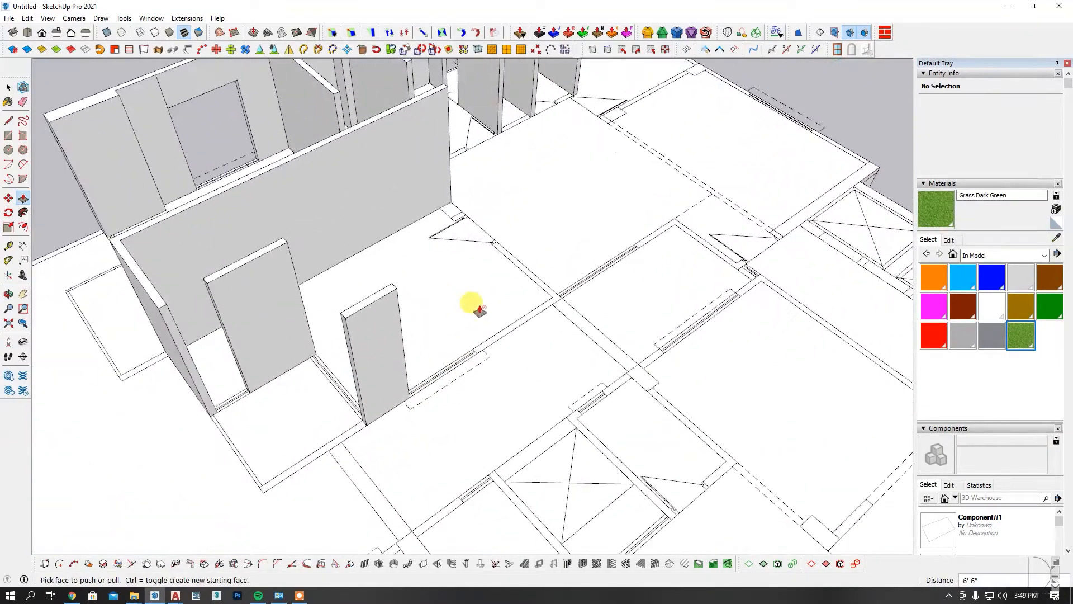
Draw a 5" by 6' 11" rectangle over the wall between the C.BED and dining windows and pull it up 9' 6"
middle_drag(479, 312, 422, 332)
click(8, 135)
scroll(510, 280, up, 4)
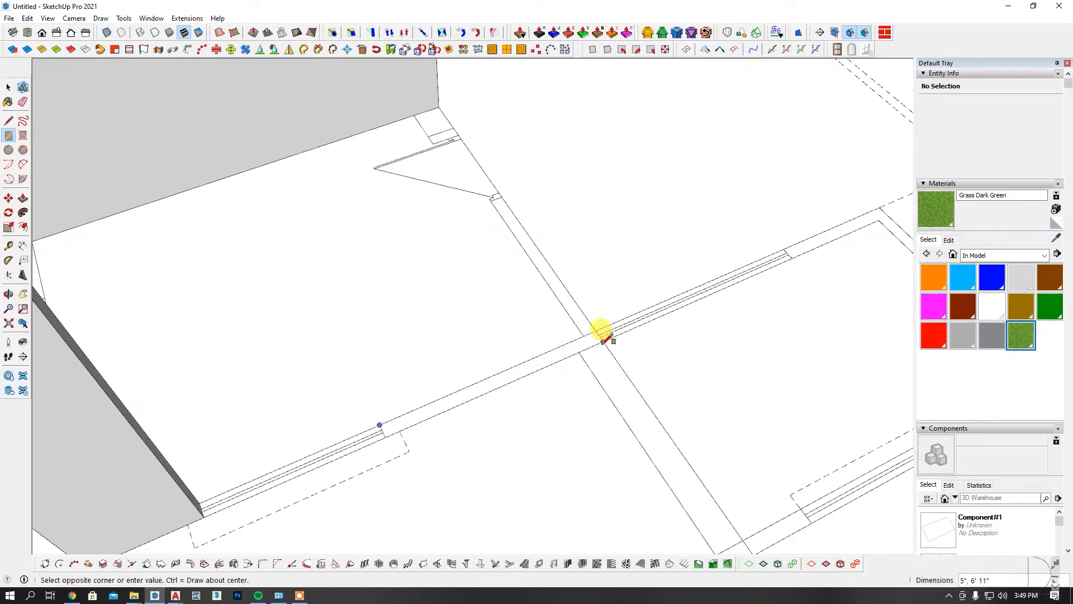
click(603, 342)
scroll(610, 349, down, 3)
key(p)
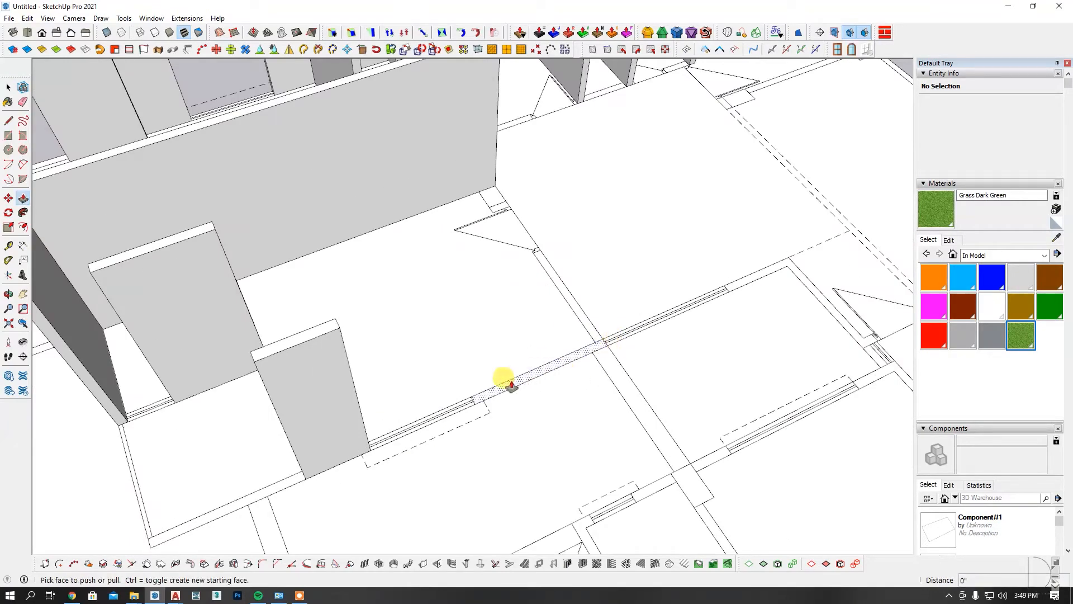
click(505, 379)
click(337, 329)
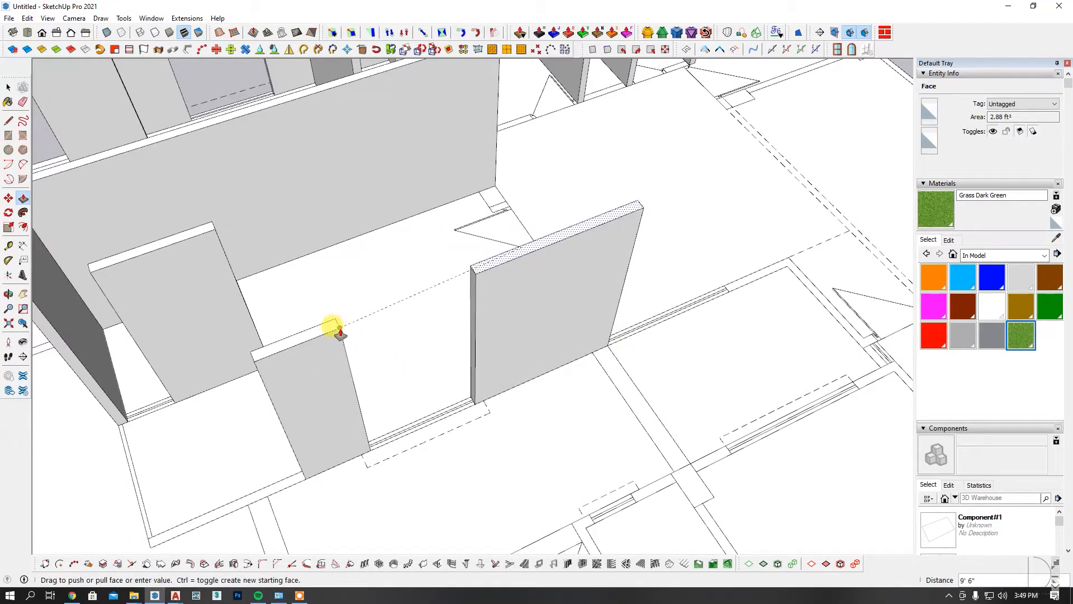
Draw a 5" by 4' rectangle over the wall between the dining window and the foyer corner and pull it up 9' 6"
click(9, 135)
scroll(252, 268, down, 3)
scroll(579, 280, up, 6)
scroll(581, 296, up, 2)
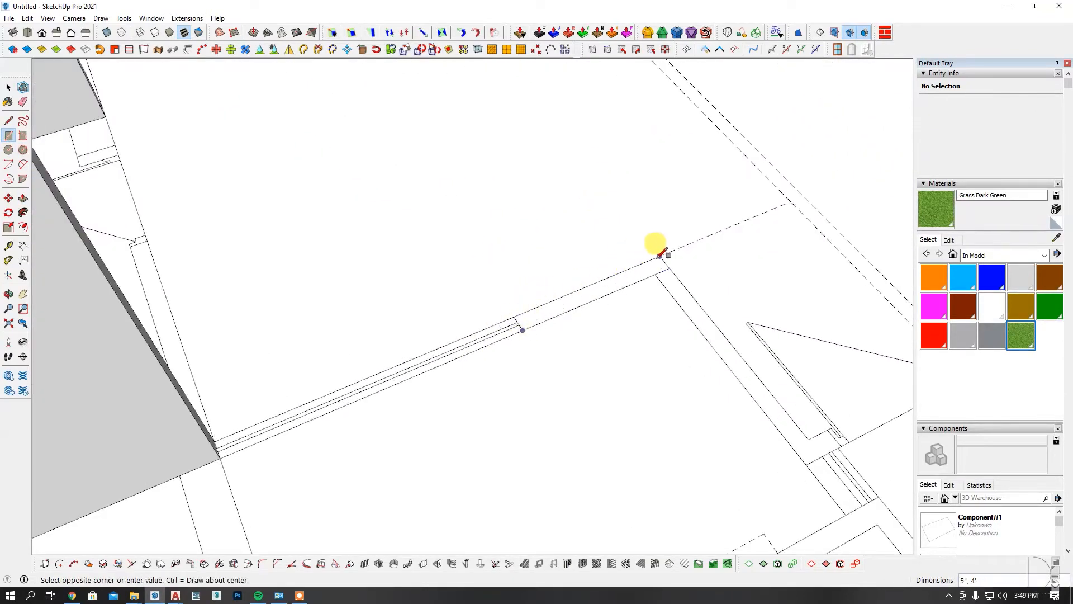
key(p)
click(522, 322)
scroll(522, 320, down, 5)
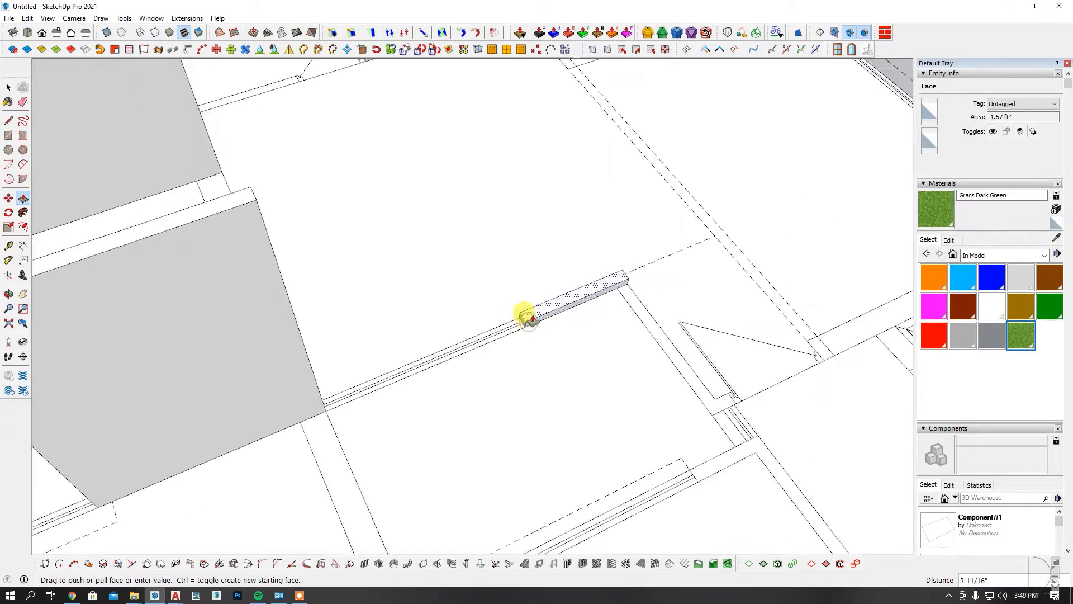
click(348, 244)
scroll(347, 244, down, 3)
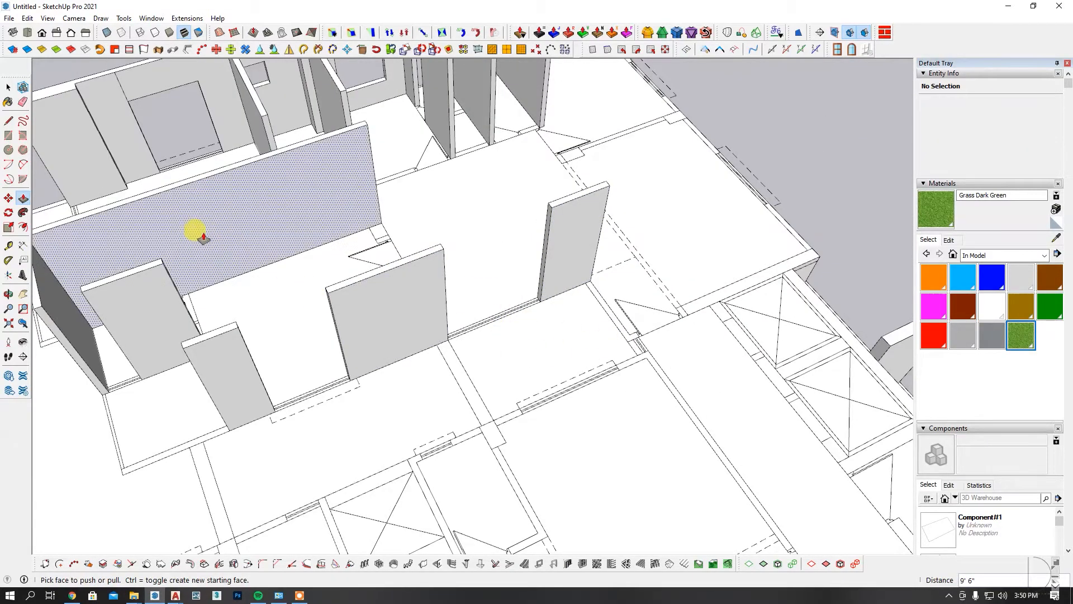
Mark off a 5" strip on the dining wall's corner end and pull it out 5' 5" along the foyer wall
click(13, 135)
scroll(343, 444, down, 3)
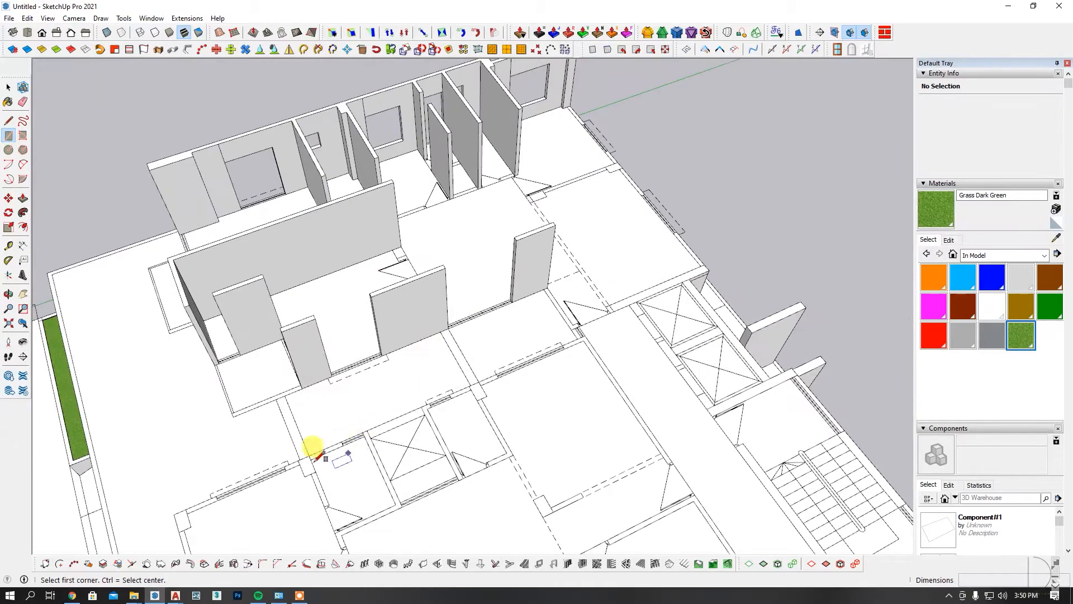
scroll(305, 450, up, 5)
scroll(390, 347, down, 3)
middle_drag(390, 347, 213, 407)
scroll(671, 270, up, 8)
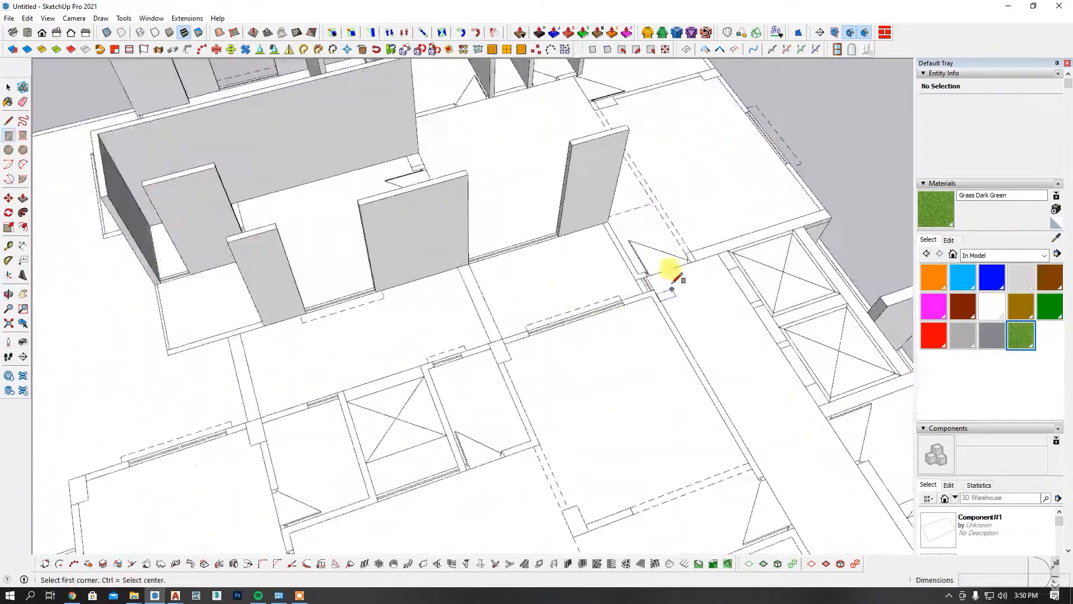
scroll(584, 220, up, 1)
key(t)
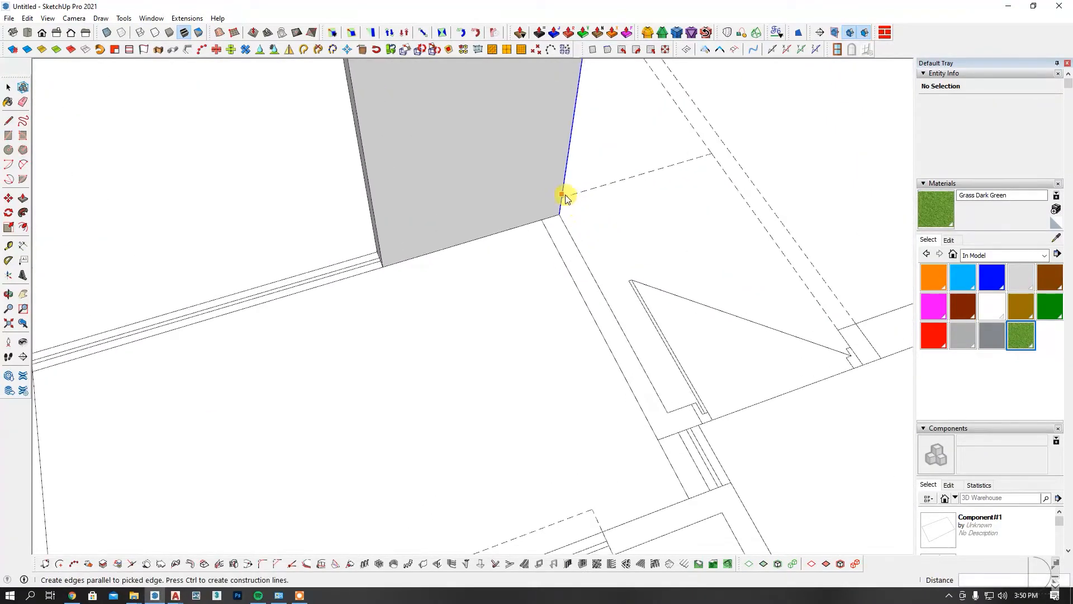
click(562, 194)
click(545, 222)
key(p)
drag(546, 216, 660, 440)
click(658, 440)
scroll(550, 321, down, 3)
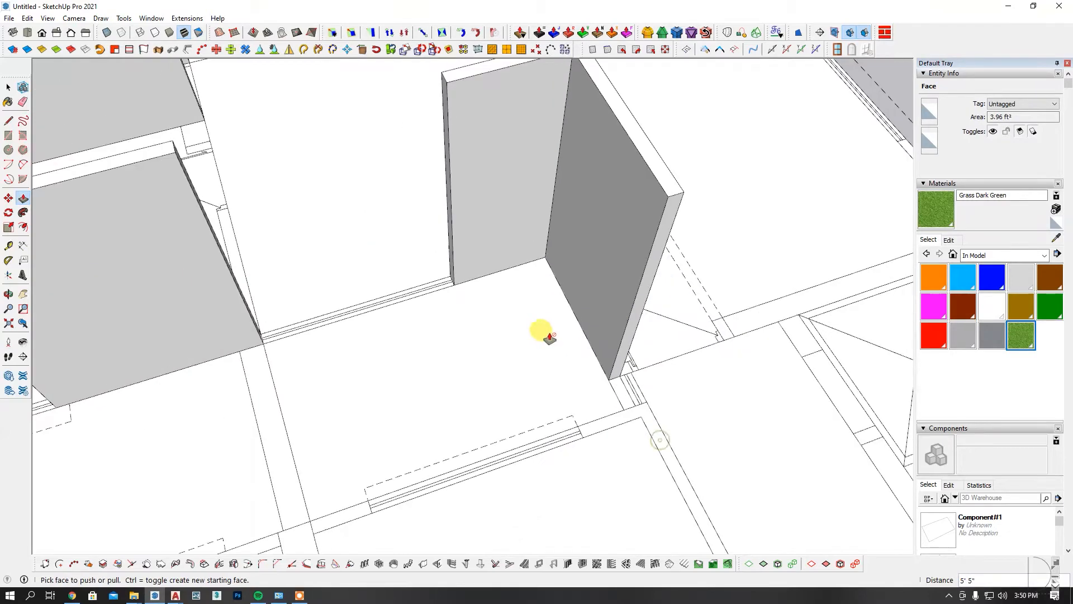
Draw a rectangle over the short wall between the living room window and the lobby-side corner and pull it up 9' 6"
click(8, 136)
scroll(626, 442, up, 1)
scroll(626, 442, up, 2)
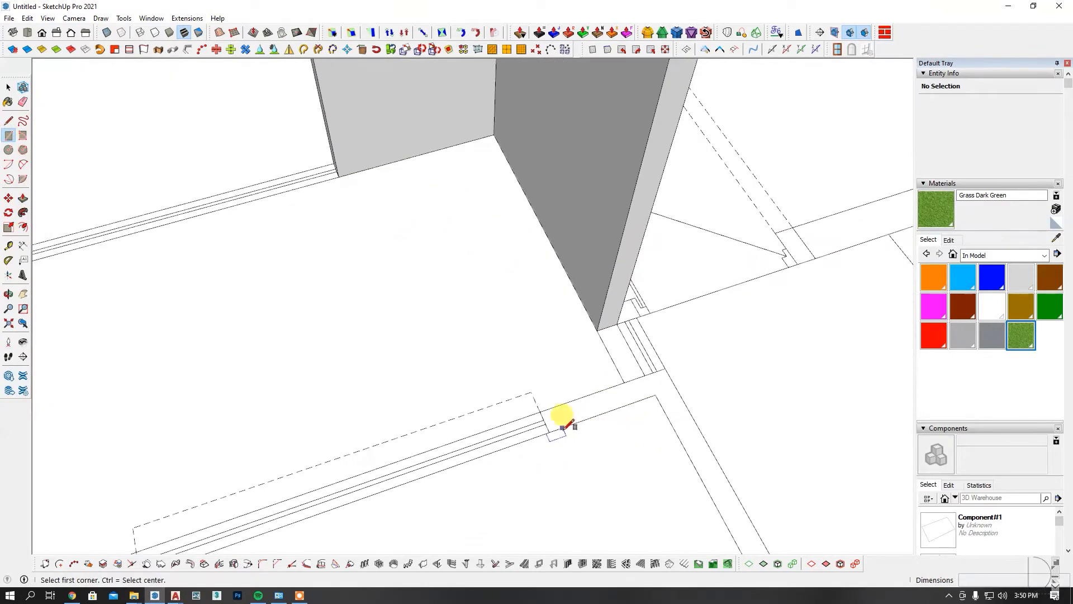
click(549, 432)
scroll(621, 438, down, 2)
key(p)
click(620, 419)
scroll(617, 416, down, 3)
click(479, 156)
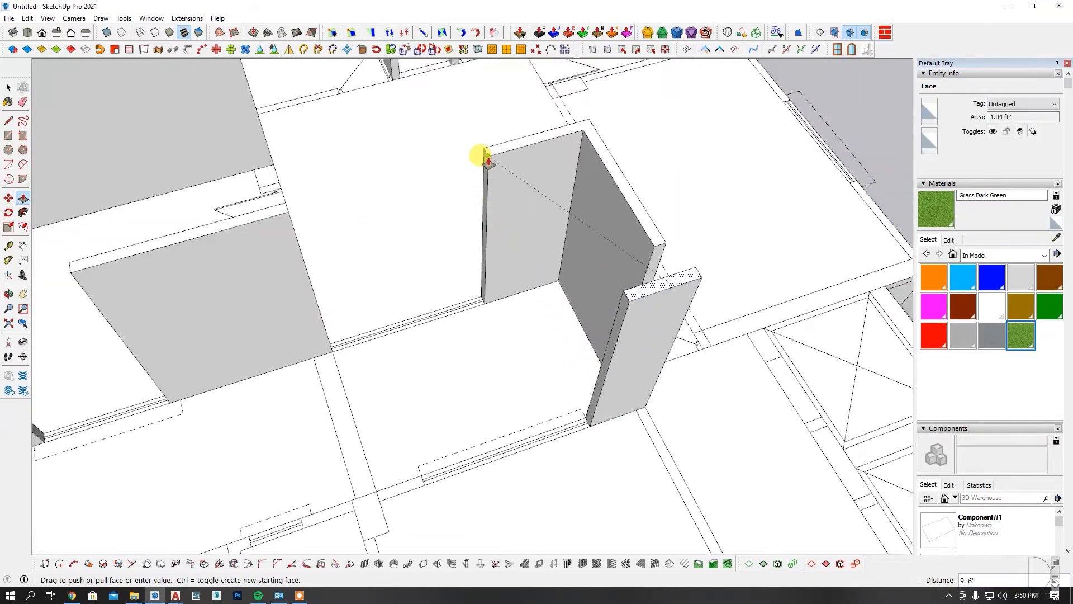
Draw a 5" by 4' 10" rectangle between the C.TOILET and living room windows and pull it up to the neighbouring wall's height
scroll(555, 319, down, 3)
click(8, 136)
scroll(397, 420, up, 5)
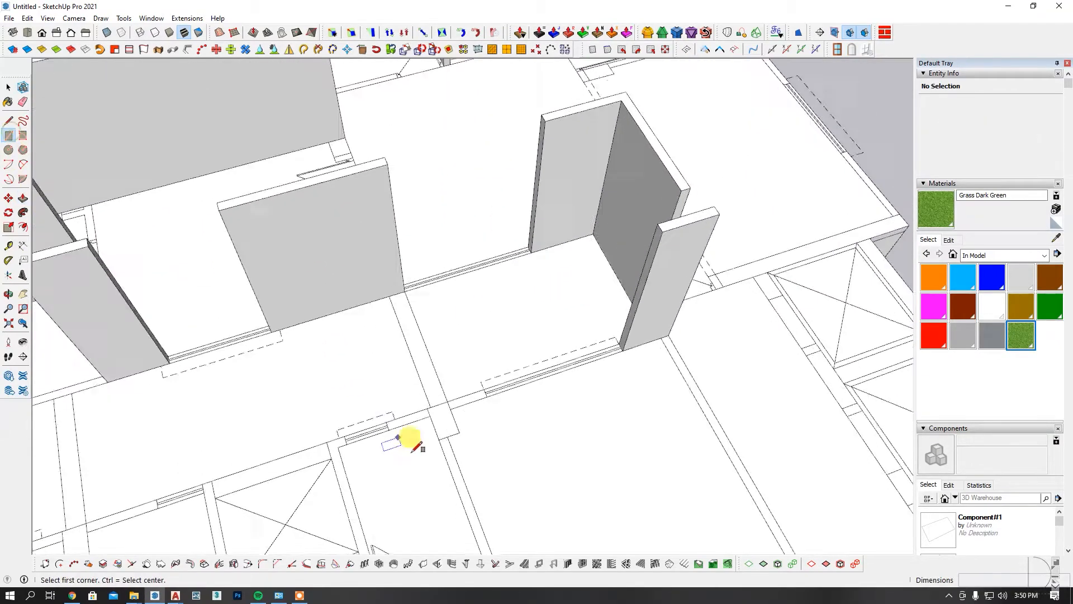
click(365, 409)
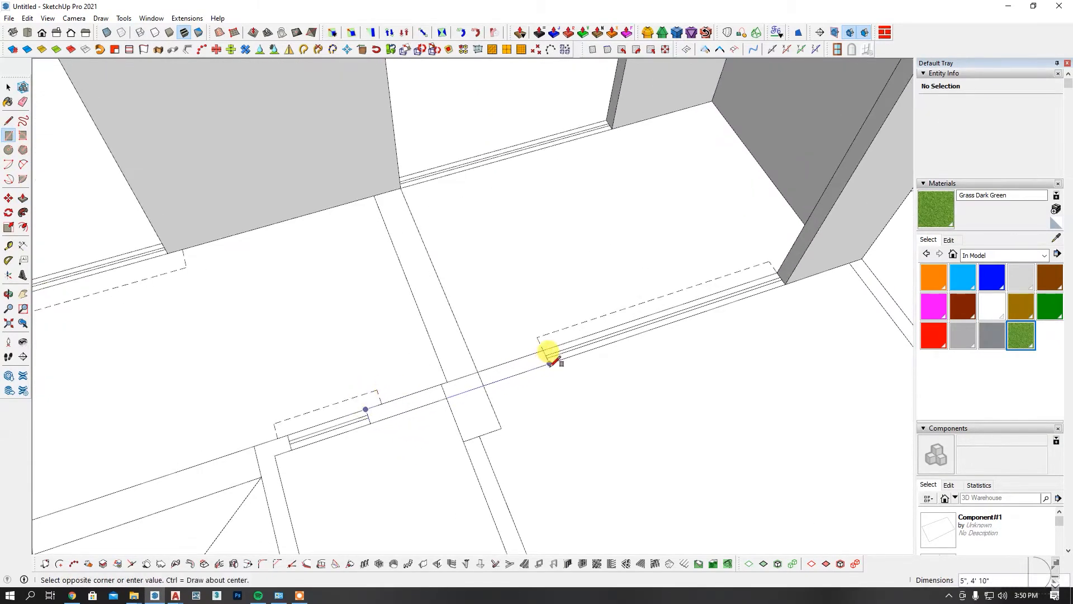
scroll(494, 383, down, 3)
key(p)
click(503, 376)
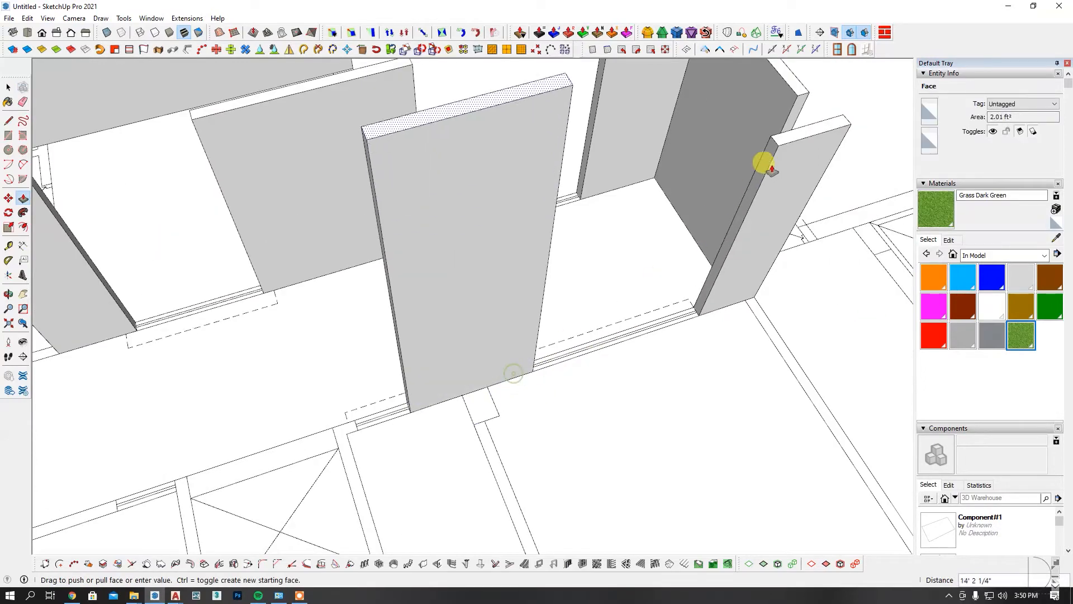
click(773, 148)
Draw a 7' 10" by 5" rectangle over the wall between the C.TOILET and the crossed shaft and pull it up 9' 6"
scroll(773, 148, down, 2)
scroll(443, 340, down, 2)
scroll(455, 338, up, 4)
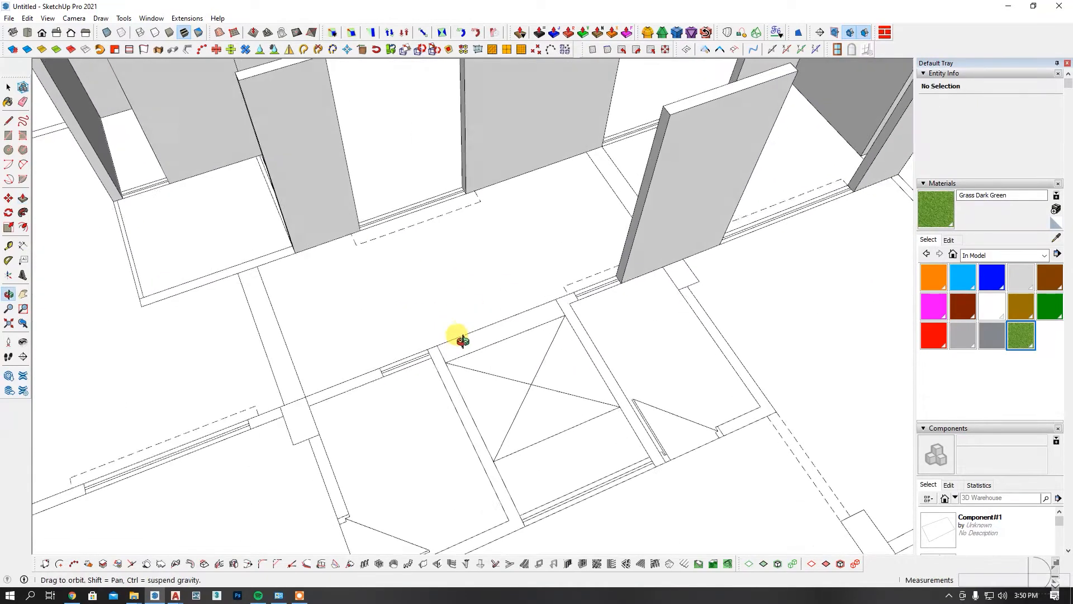
click(8, 135)
scroll(532, 271, up, 2)
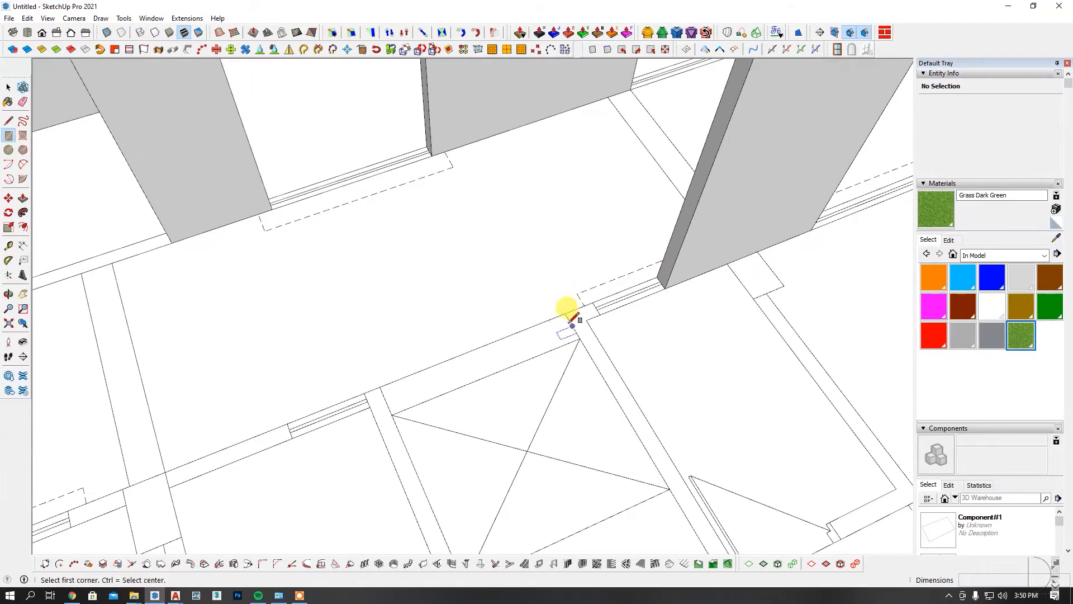
scroll(666, 456, down, 2)
scroll(688, 498, up, 3)
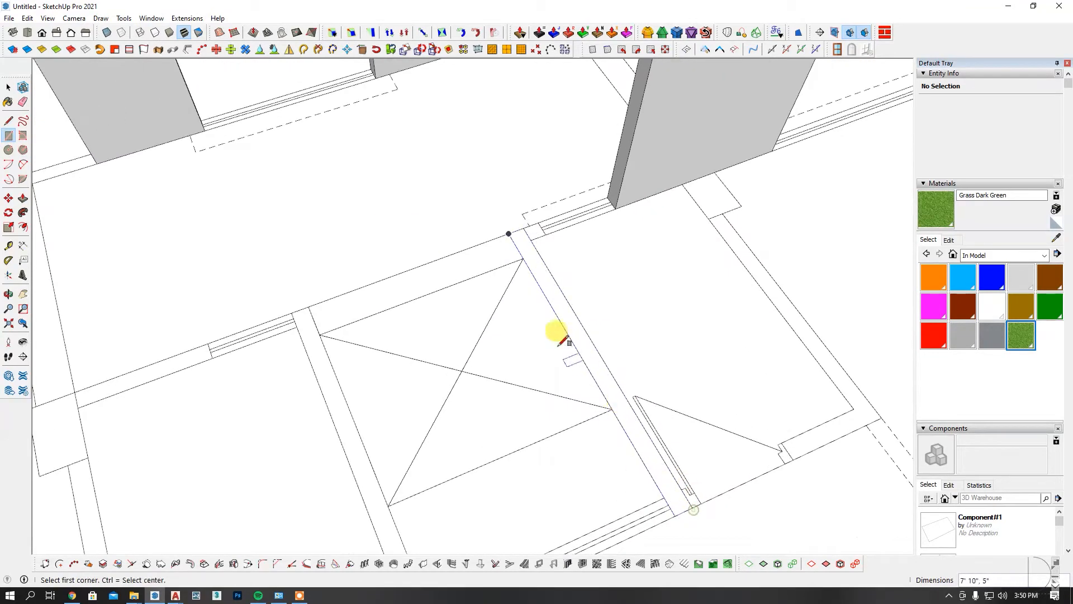
scroll(581, 359, down, 2)
click(551, 324)
key(p)
click(537, 292)
scroll(606, 179, down, 2)
click(628, 142)
Mark off a 5" strip at the outer end of the shaft-side wall and pull it out to the C.TOILET window's edge
scroll(445, 244, up, 6)
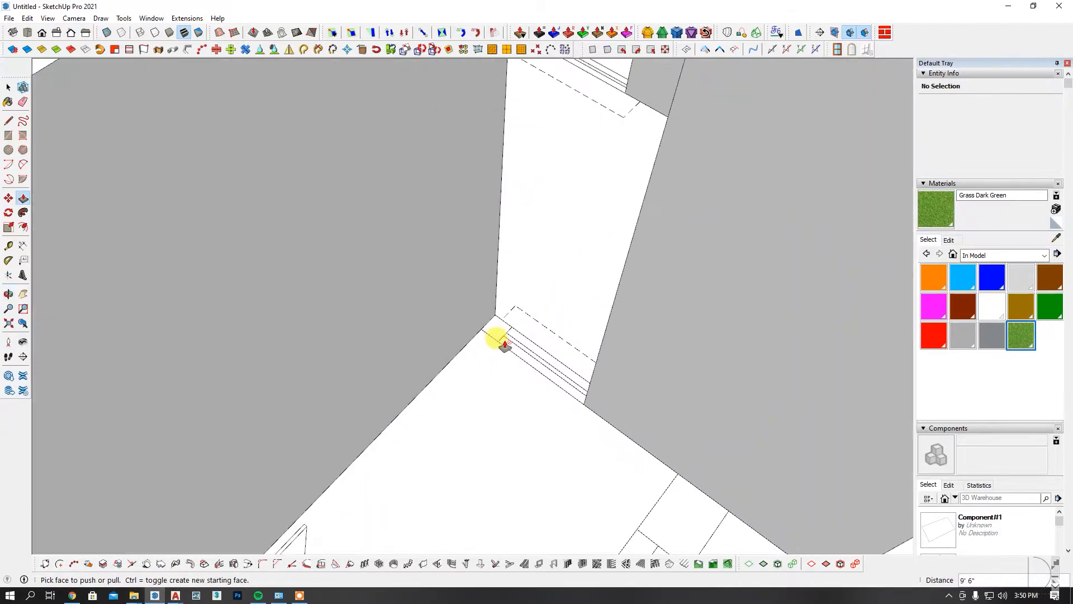
scroll(512, 330, up, 2)
click(469, 315)
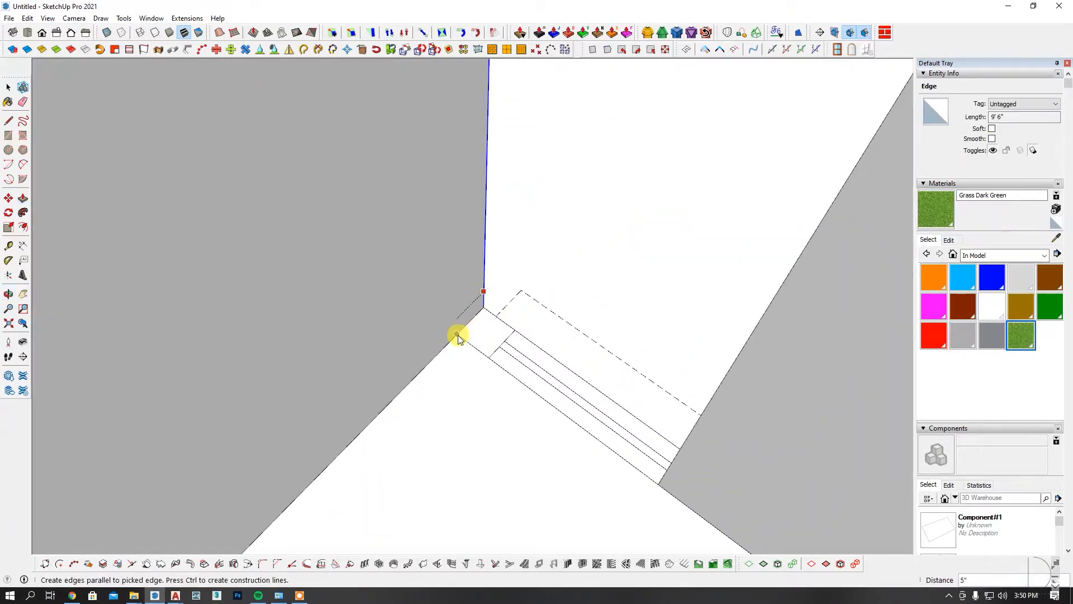
click(457, 335)
key(p)
click(464, 313)
click(489, 356)
Switch to the AutoCAD floor plan and examine the walls around the shaft, C.TOILET, TOILET and 6' 6" wide void
scroll(494, 362, down, 10)
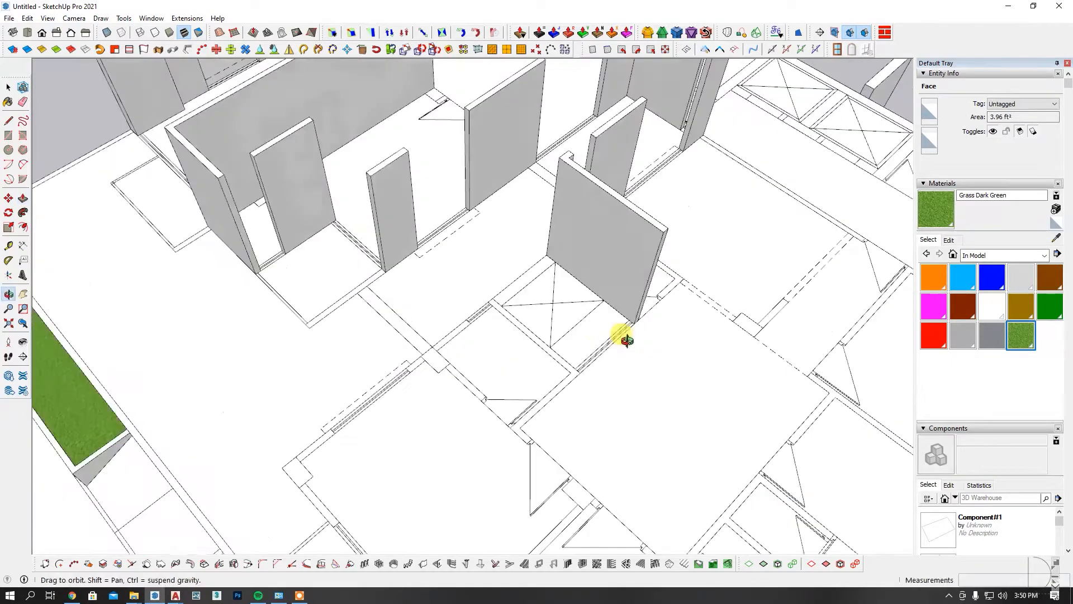
click(8, 120)
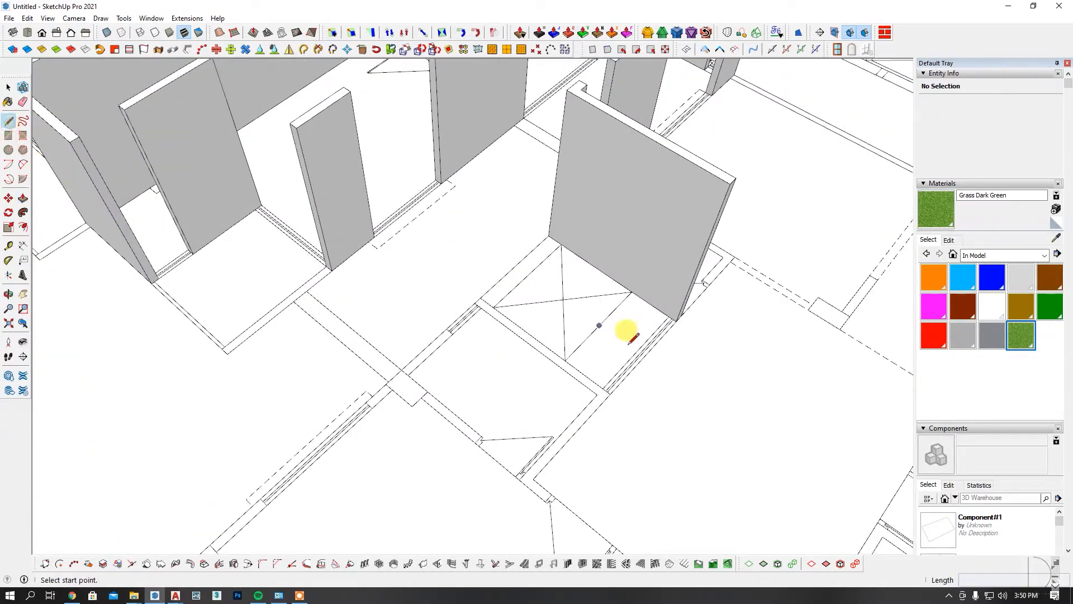
scroll(554, 237, up, 2)
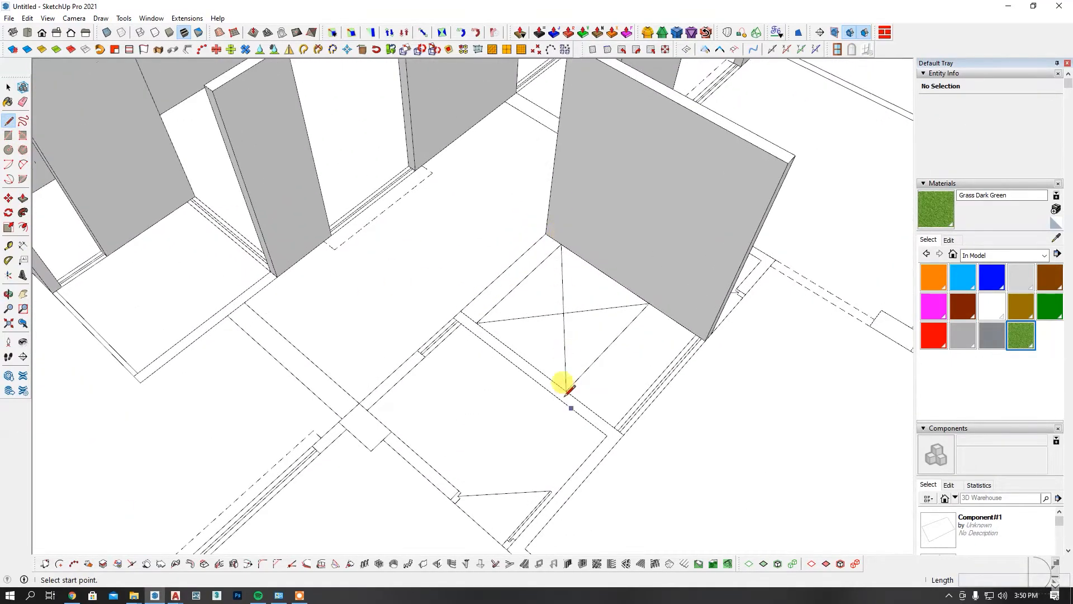
click(193, 597)
click(120, 540)
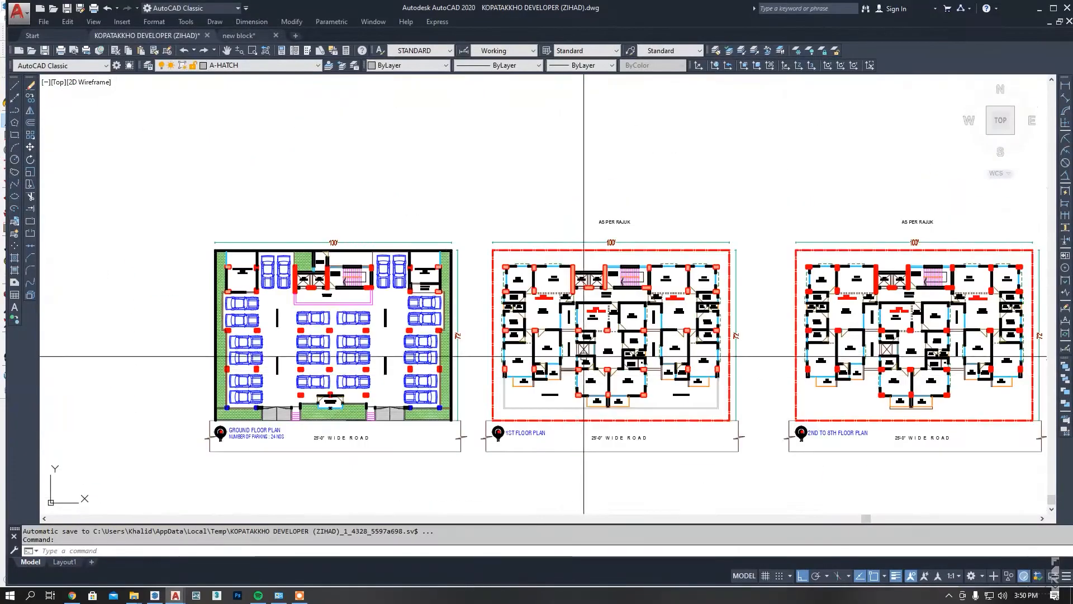
scroll(584, 356, up, 10)
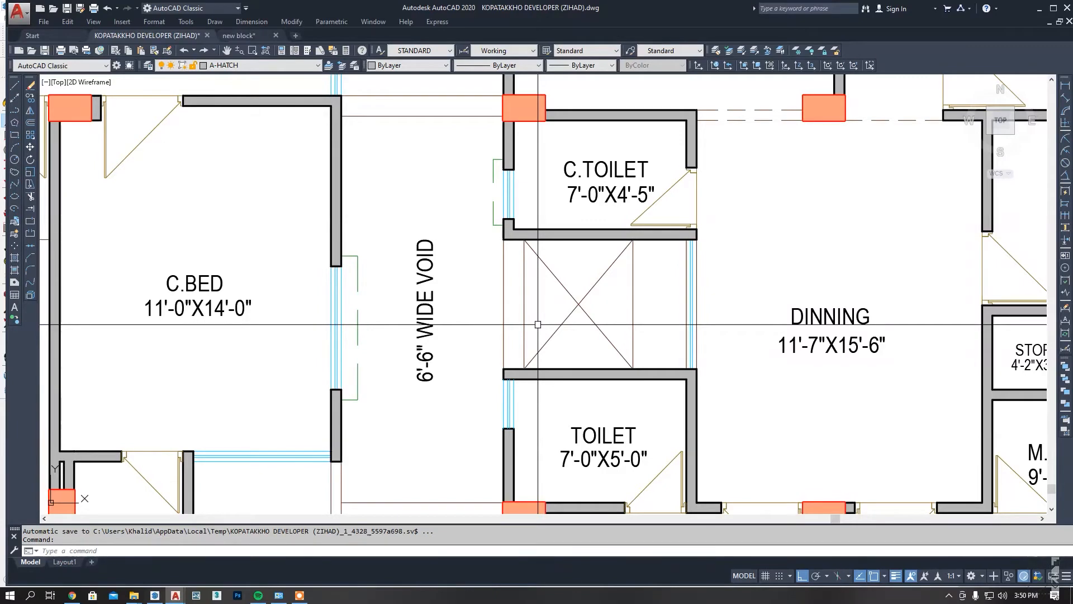
scroll(537, 324, down, 8)
scroll(545, 354, up, 3)
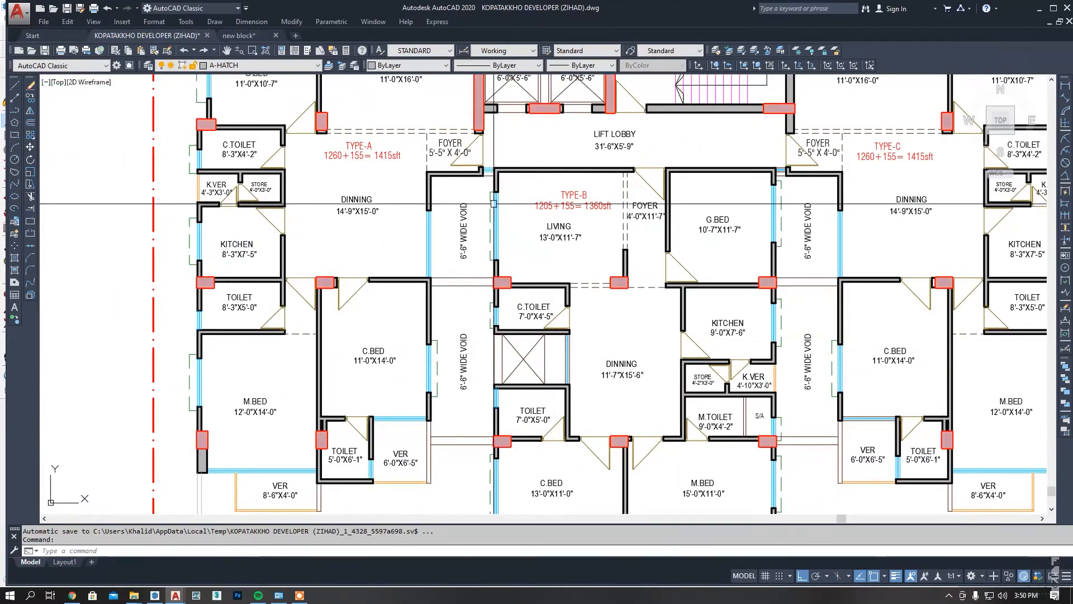
scroll(464, 361, up, 4)
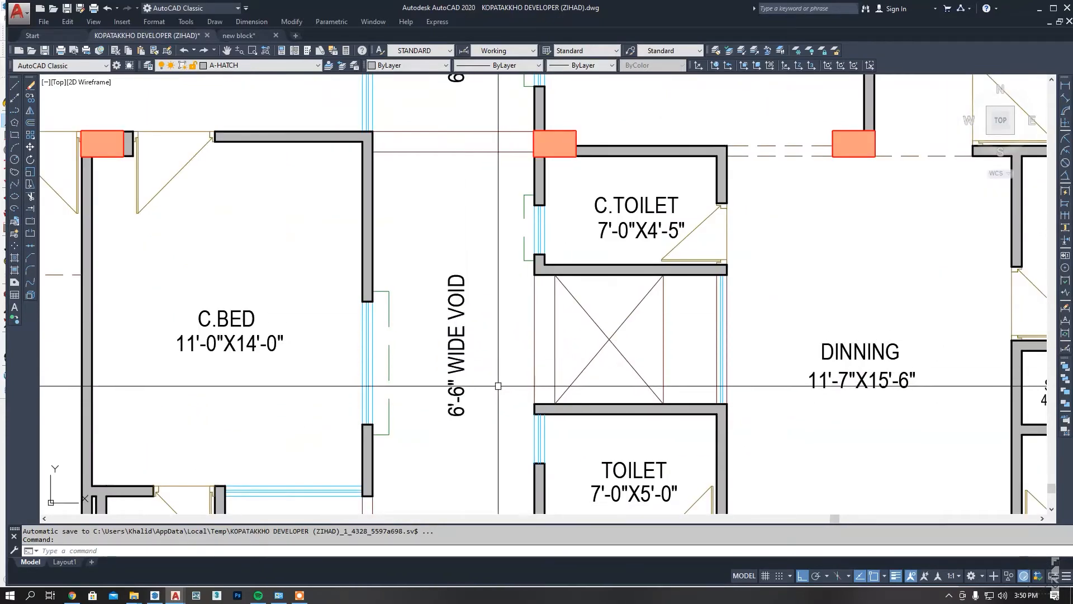
scroll(568, 224, down, 4)
middle_drag(571, 248, 436, 380)
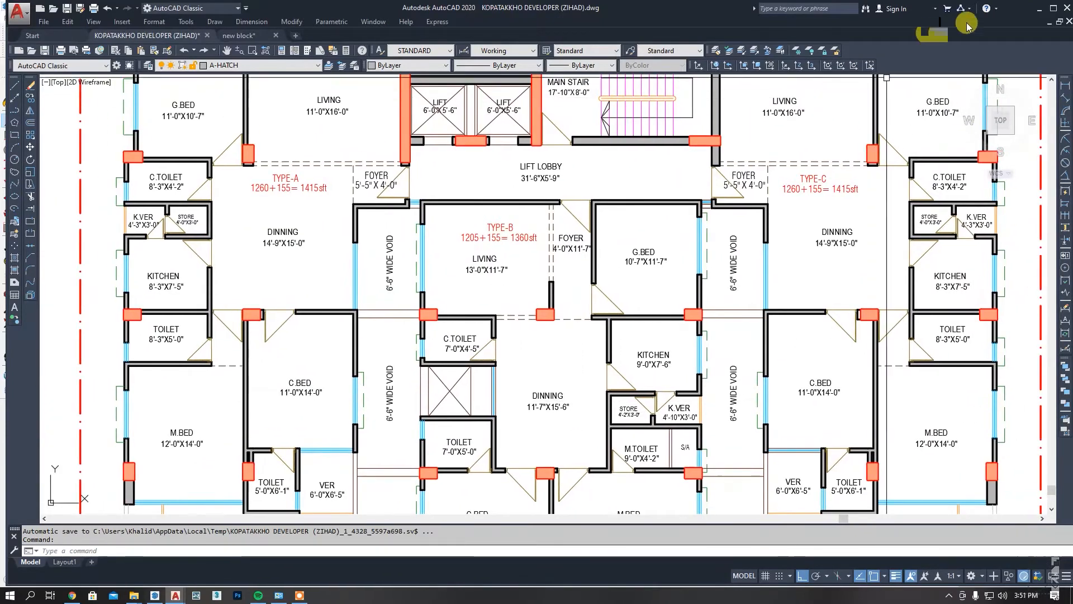
Return to SketchUp, draw a rectangle over the wall between the crossed shaft and the TOILET, and pull it up to the neighbouring wall's height
click(1039, 9)
scroll(449, 313, up, 3)
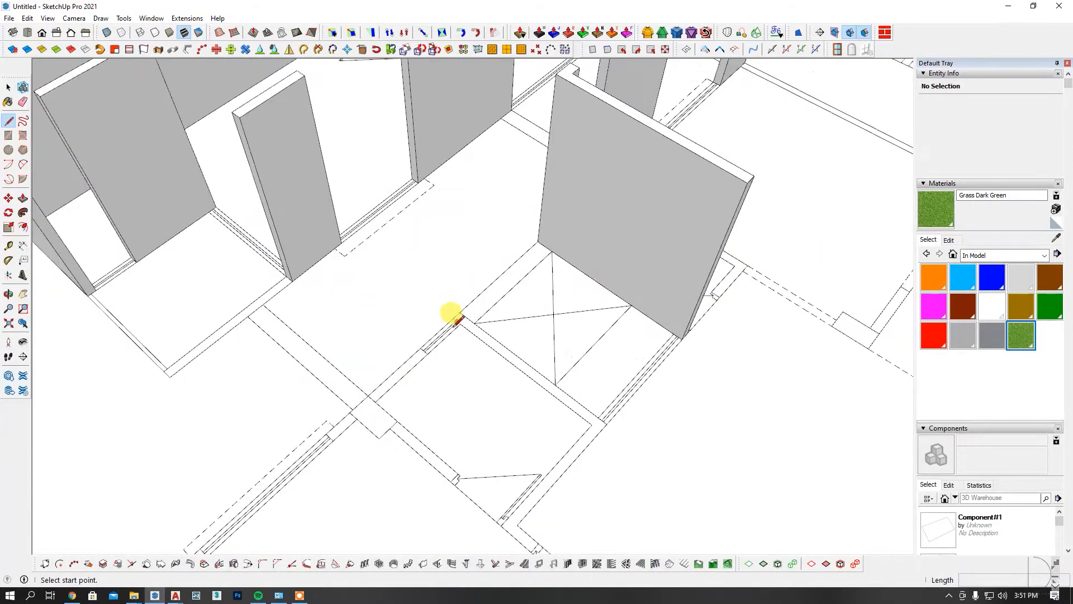
scroll(464, 327, up, 1)
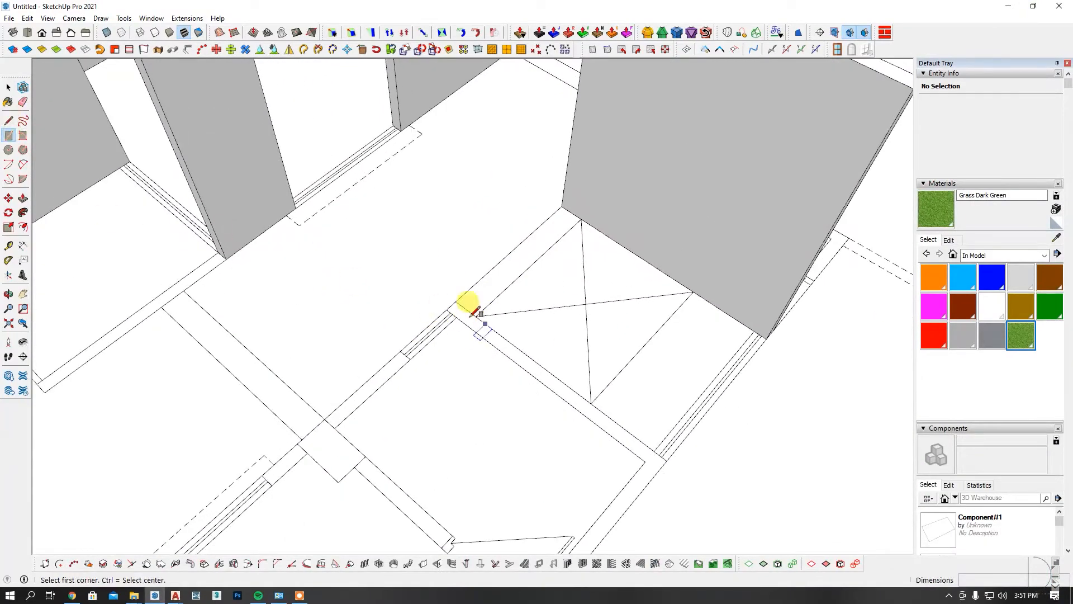
click(446, 308)
scroll(664, 467, up, 2)
click(668, 453)
scroll(439, 314, down, 2)
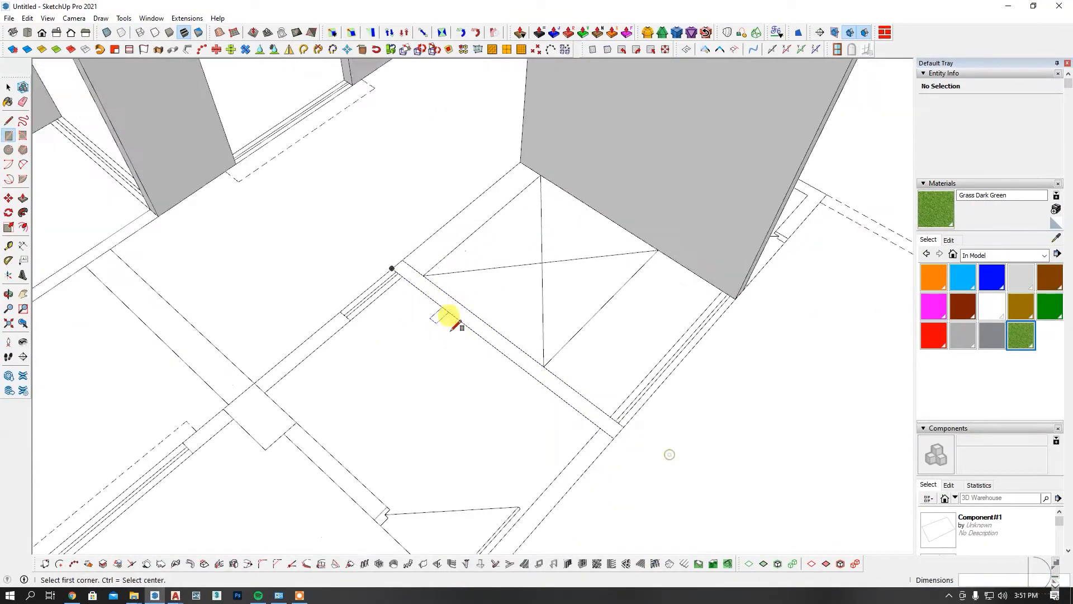
middle_drag(440, 316, 464, 323)
key(p)
click(485, 360)
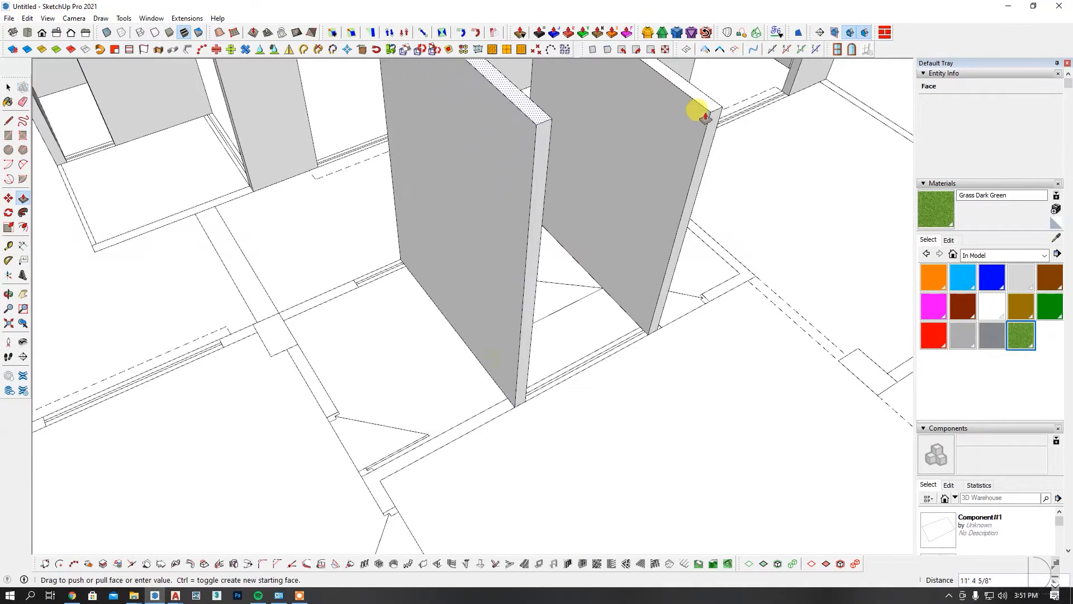
click(704, 116)
Draw a 5" wide rectangle along the void between the TOILET and C.BED windows and pull it up 9' 6"
mouse_move(517, 246)
middle_down()
mouse_move(626, 348)
mouse_move(579, 335)
middle_up()
click(9, 122)
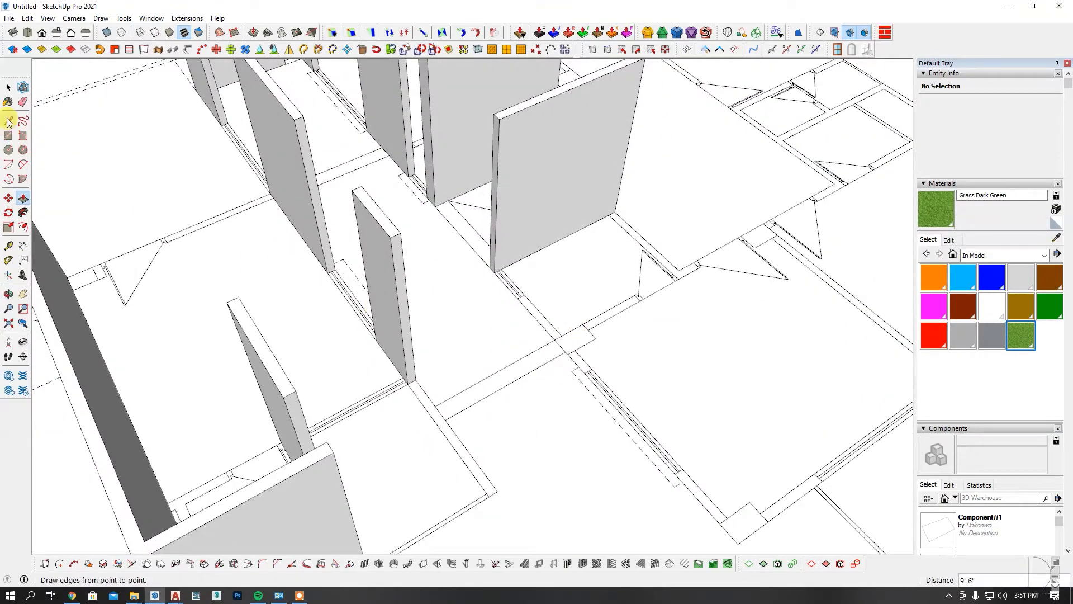
scroll(524, 319, up, 4)
click(485, 249)
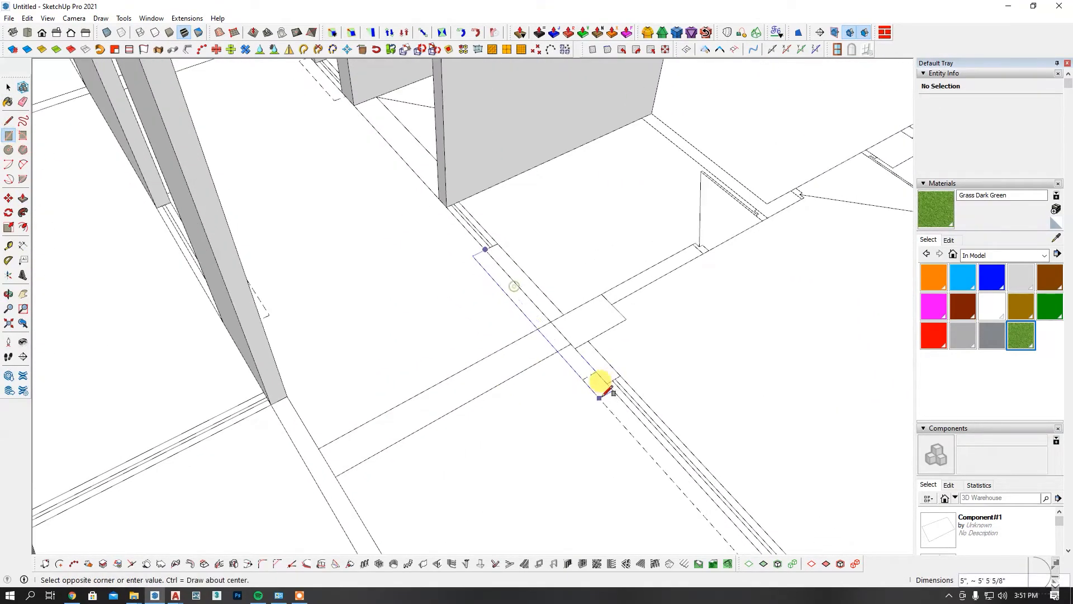
click(620, 374)
mouse_move(542, 360)
middle_down()
mouse_move(160, 376)
mouse_move(268, 359)
middle_up()
key(p)
click(440, 307)
click(588, 185)
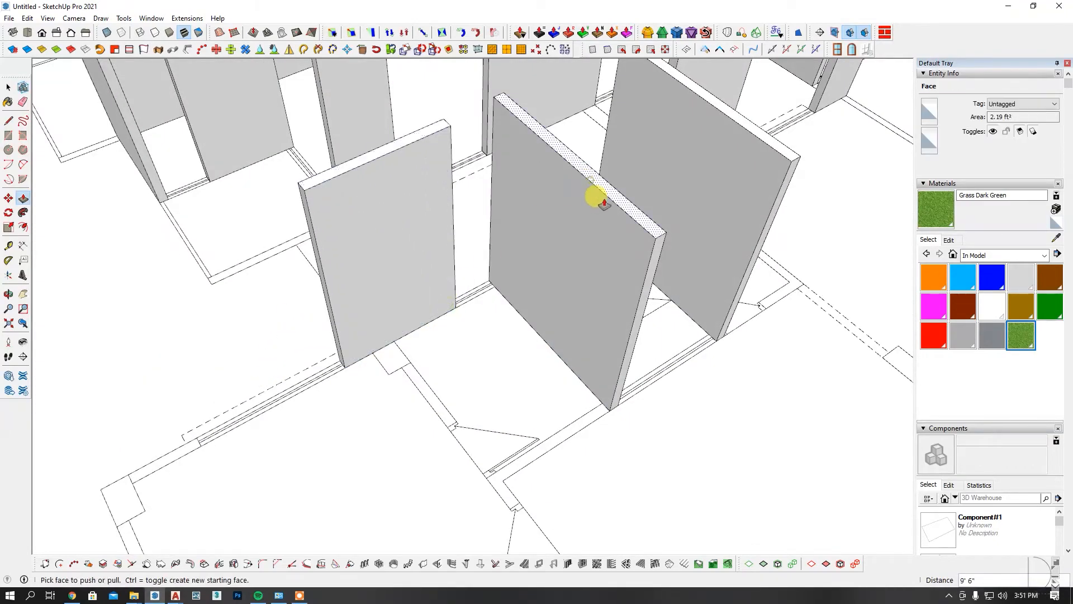
scroll(597, 196, down, 2)
scroll(402, 322, up, 3)
scroll(402, 322, up, 3)
key(space)
click(385, 330)
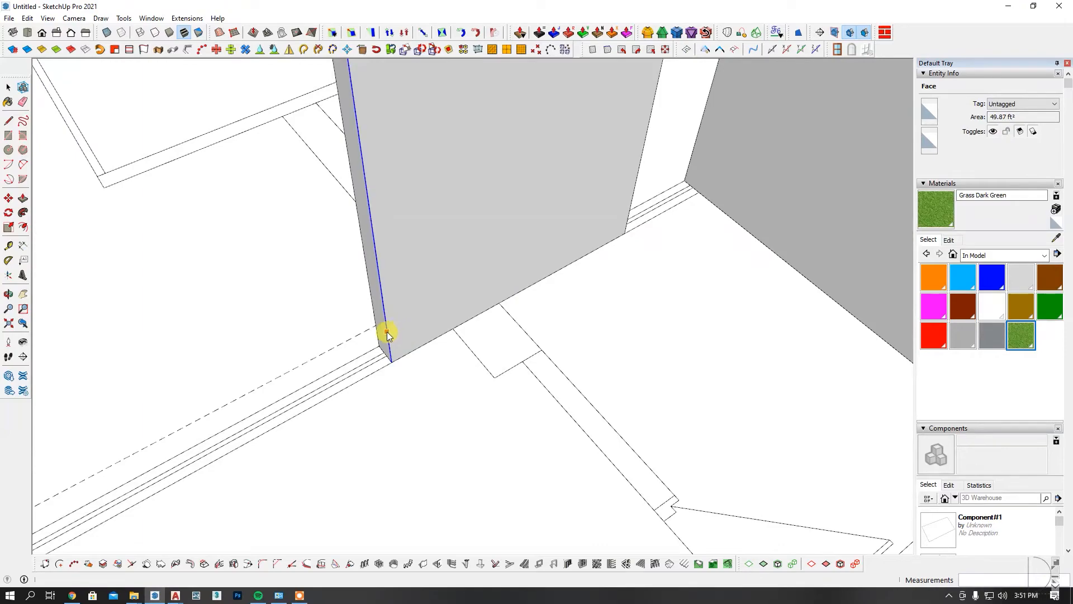
key(m)
key(ctrl)
click(387, 331)
scroll(487, 307, down, 5)
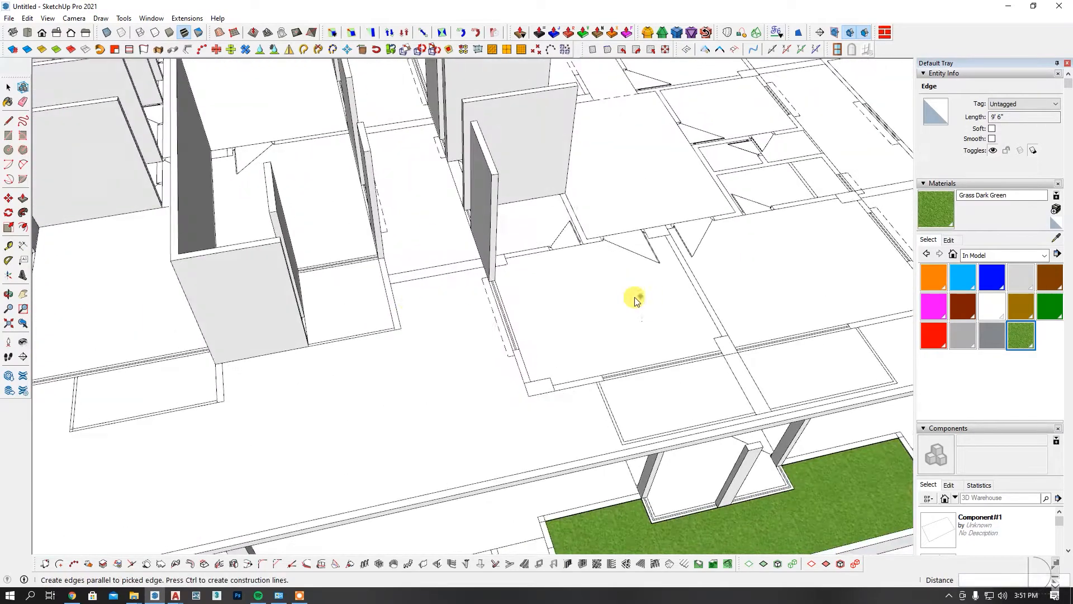
Draw a 5" by 2' 7" rectangle between the C.BED window and its outer corner column and pull it up 9' 6"
key(r)
scroll(506, 348, up, 3)
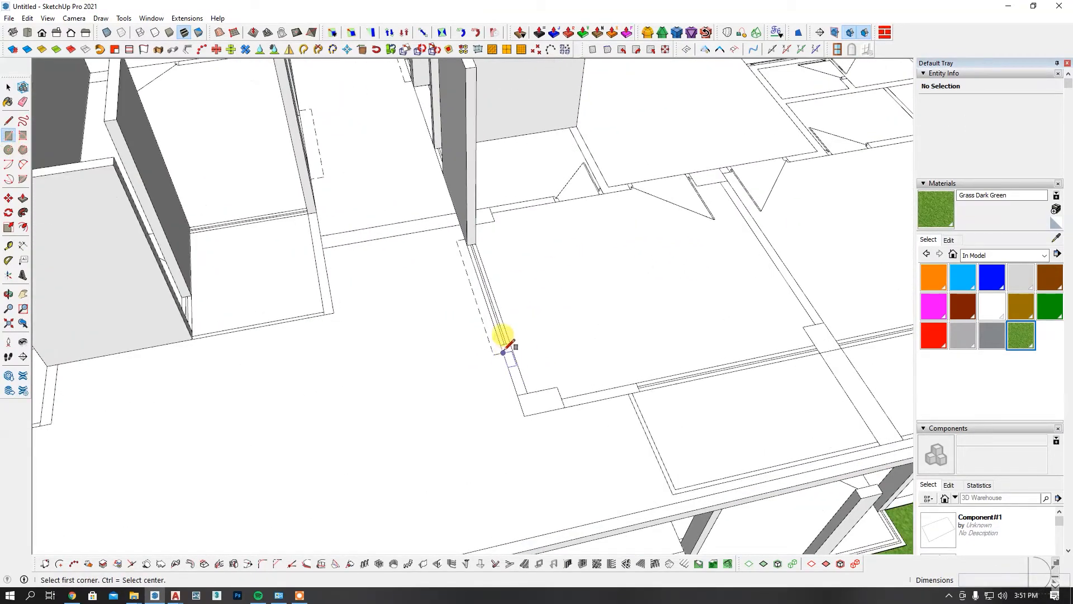
click(500, 344)
scroll(515, 394, up, 2)
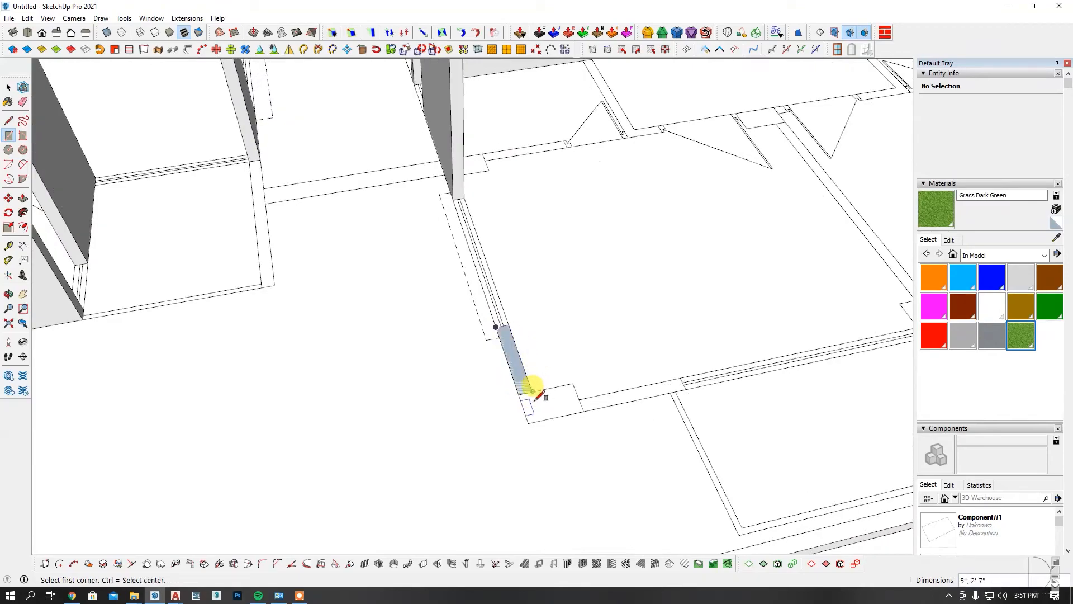
middle_drag(540, 395, 632, 410)
key(p)
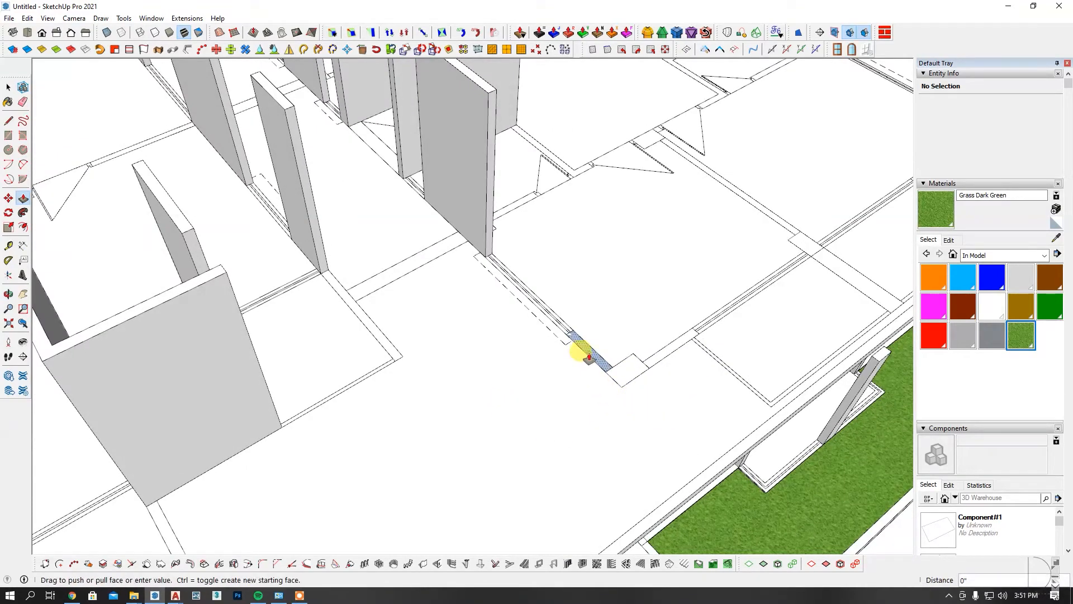
middle_drag(589, 358, 520, 210)
drag(626, 335, 210, 331)
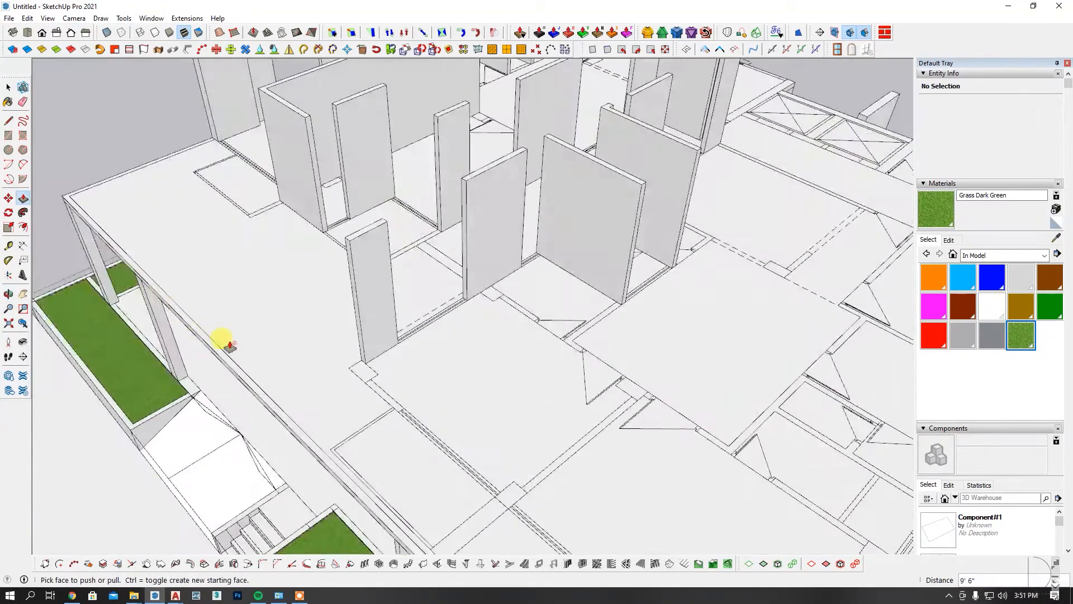
Extend the short wall's end face 1' to the corner column's outer edge and pull its inner side out over the rest of the column
scroll(435, 369, up, 5)
key(p)
drag(444, 354, 441, 399)
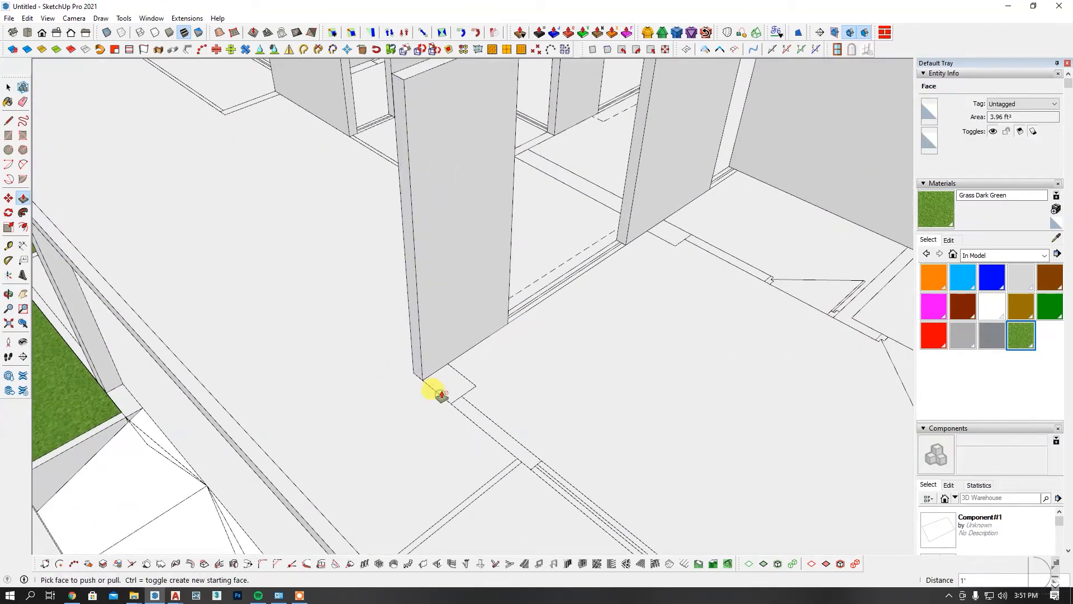
scroll(425, 380, up, 2)
click(452, 353)
scroll(456, 280, up, 2)
key(p)
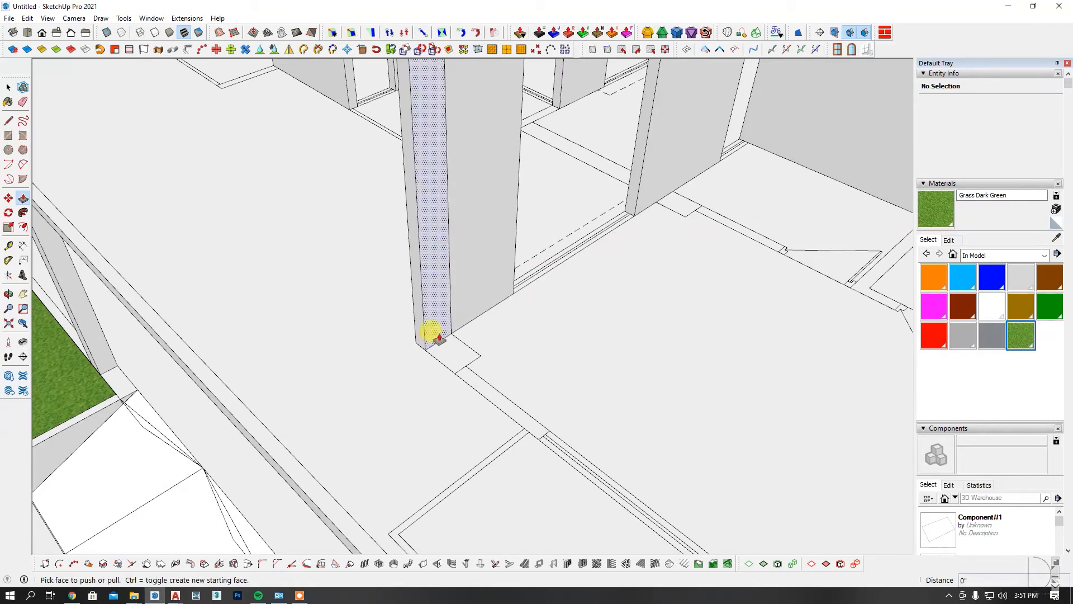
drag(439, 338, 456, 369)
click(456, 376)
Mark off a wall-thickness strip on the corner column's inner side and pull it 3' 2" along the C.BED front wall to the veranda opening
scroll(460, 373, up, 1)
key(space)
click(452, 364)
scroll(469, 366, down, 2)
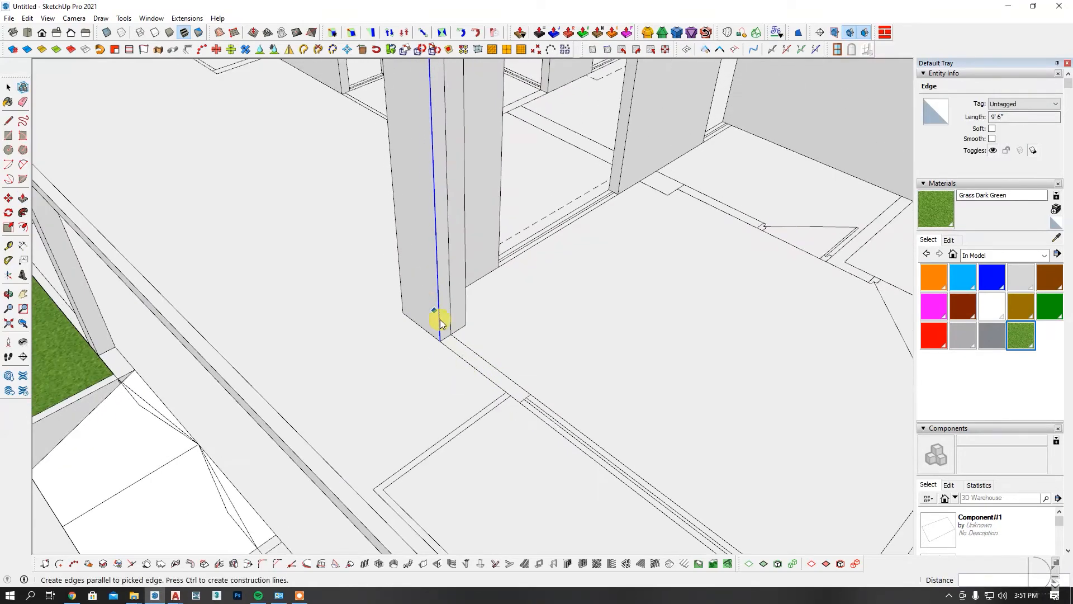
key(p)
drag(436, 343, 536, 416)
scroll(330, 347, down, 6)
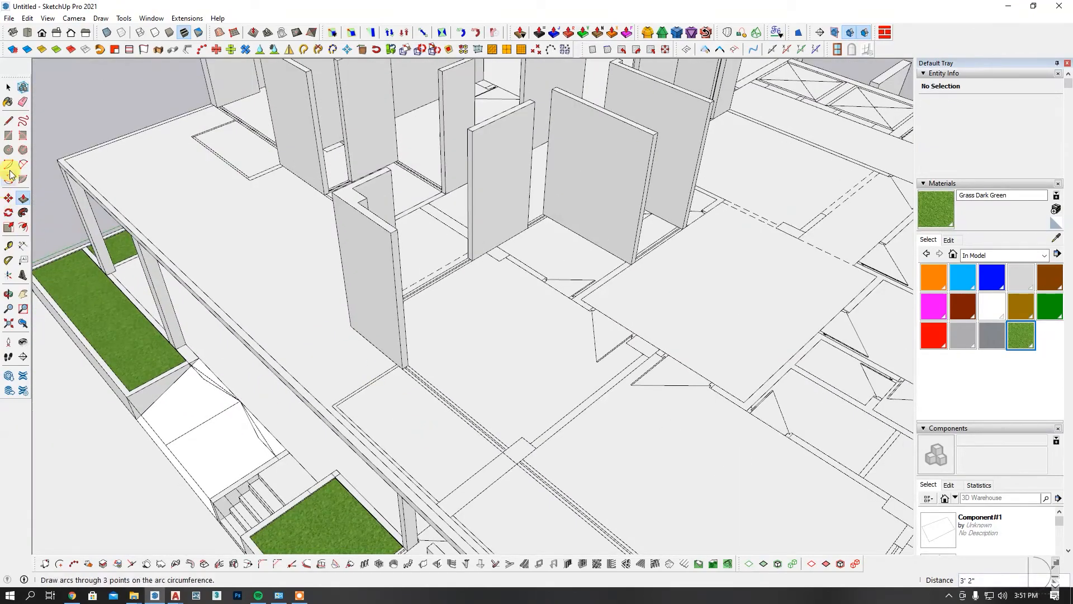
Examine the plan around the two front bedrooms, their shared wall and the veranda
click(9, 139)
scroll(242, 358, down, 4)
middle_drag(242, 358, 500, 444)
scroll(195, 353, down, 2)
middle_drag(195, 352, 359, 445)
scroll(493, 487, up, 4)
middle_drag(488, 485, 427, 469)
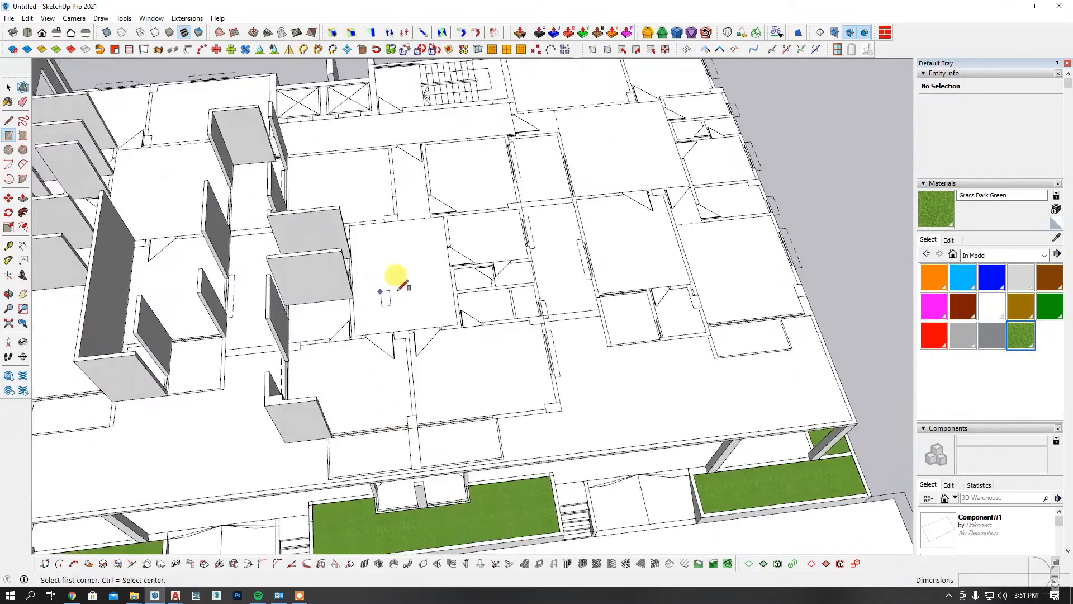
scroll(404, 286, down, 3)
middle_drag(413, 291, 430, 302)
scroll(407, 347, up, 5)
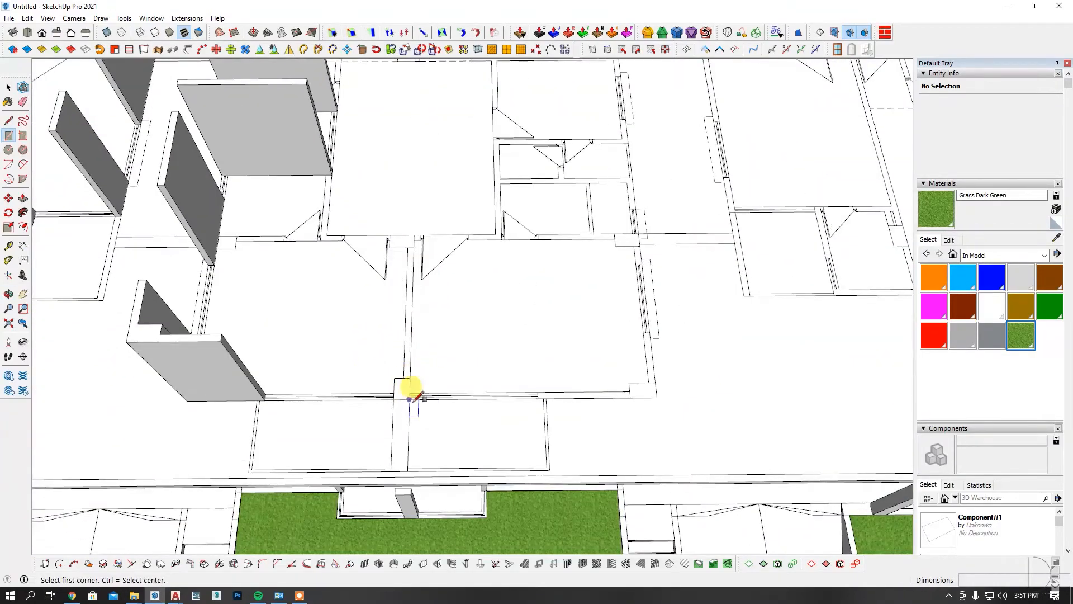
scroll(410, 398, down, 4)
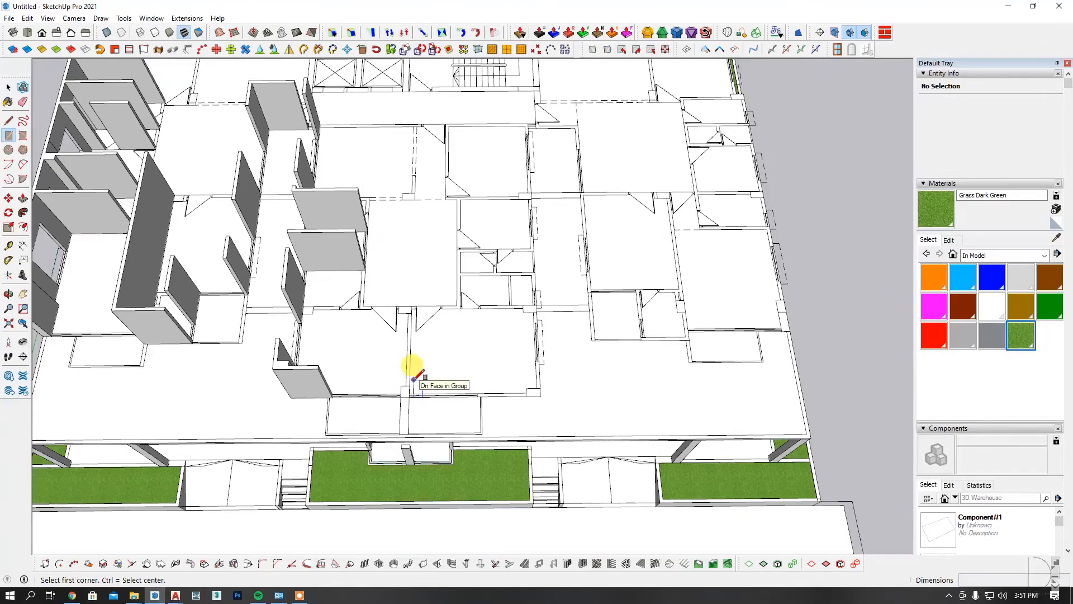
scroll(432, 378, down, 4)
middle_drag(432, 378, 426, 336)
scroll(415, 396, up, 5)
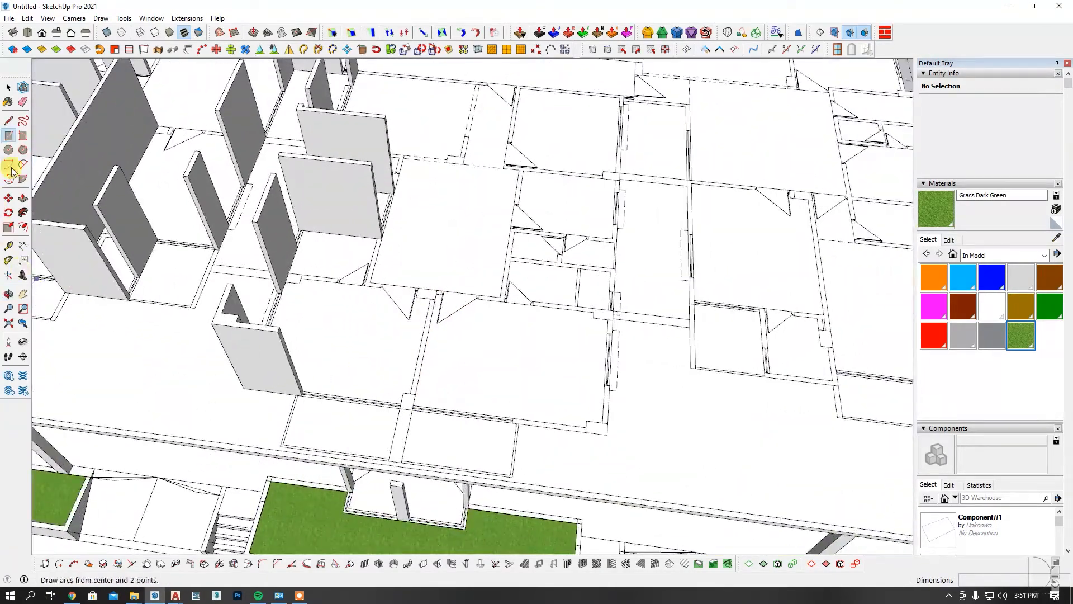
Draw a 1' by 1' 5" rectangle over the column between the two front bedrooms at the veranda side and pull it up 9' 6"
scroll(385, 278, down, 5)
middle_drag(496, 424, 412, 335)
scroll(417, 364, up, 4)
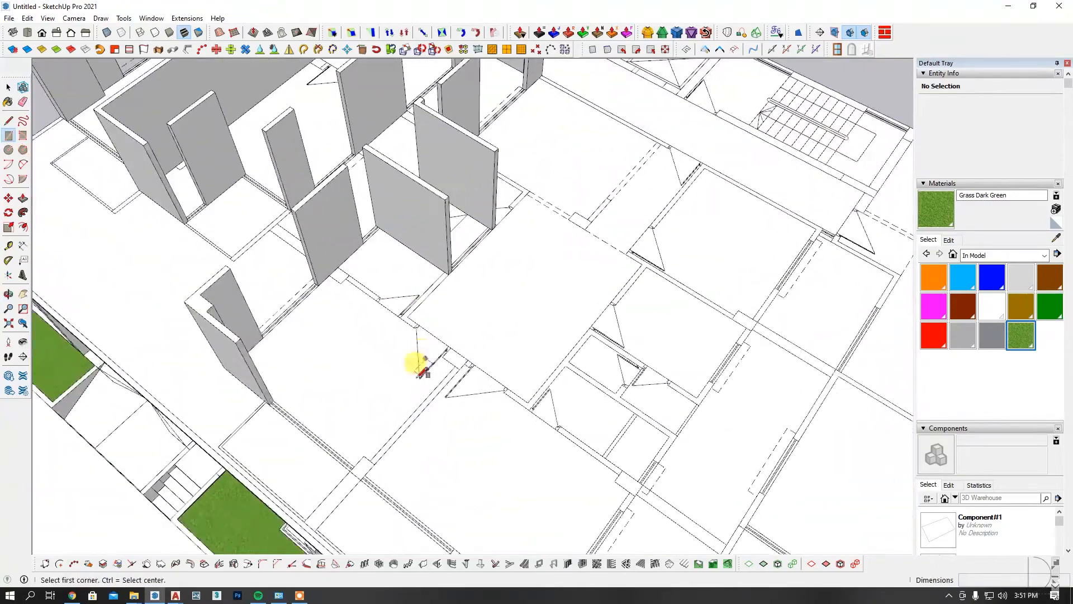
scroll(473, 382, down, 1)
middle_drag(472, 383, 290, 367)
scroll(304, 350, up, 6)
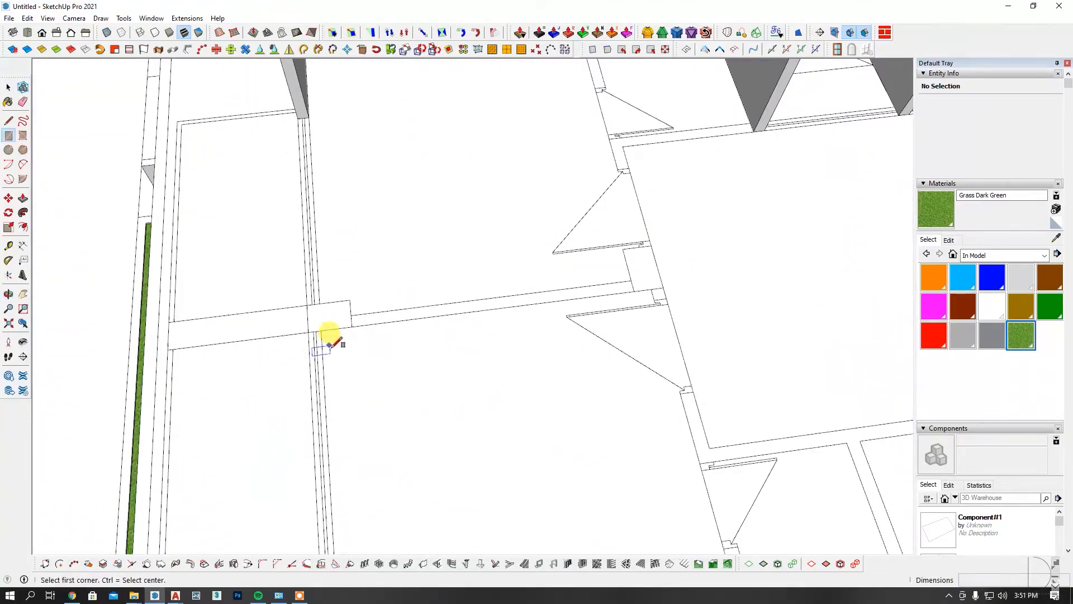
scroll(338, 391, up, 3)
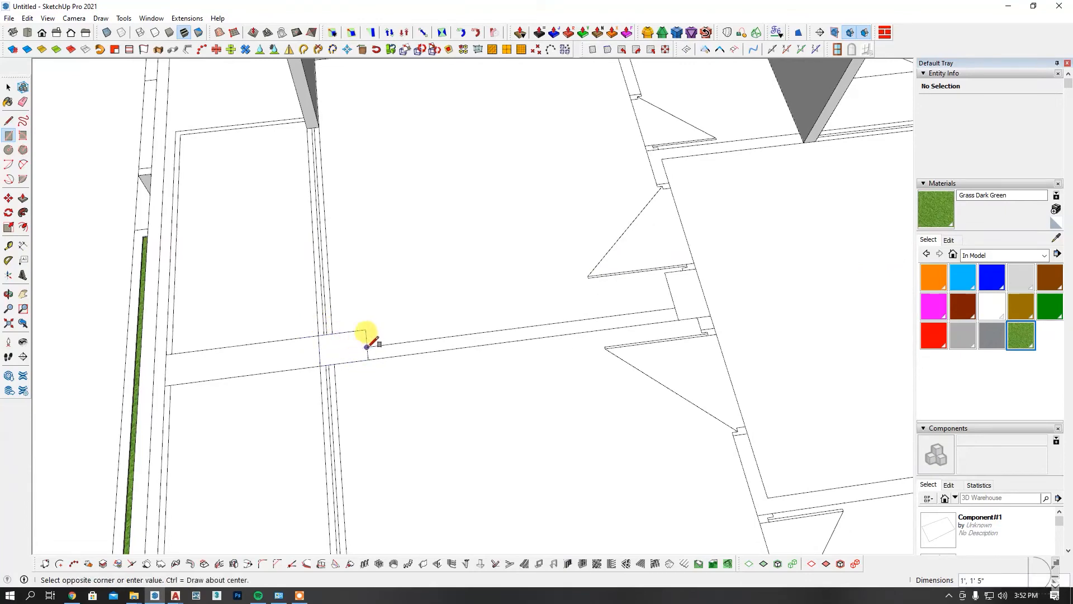
scroll(660, 348, down, 3)
key(Escape)
middle_drag(455, 364, 670, 305)
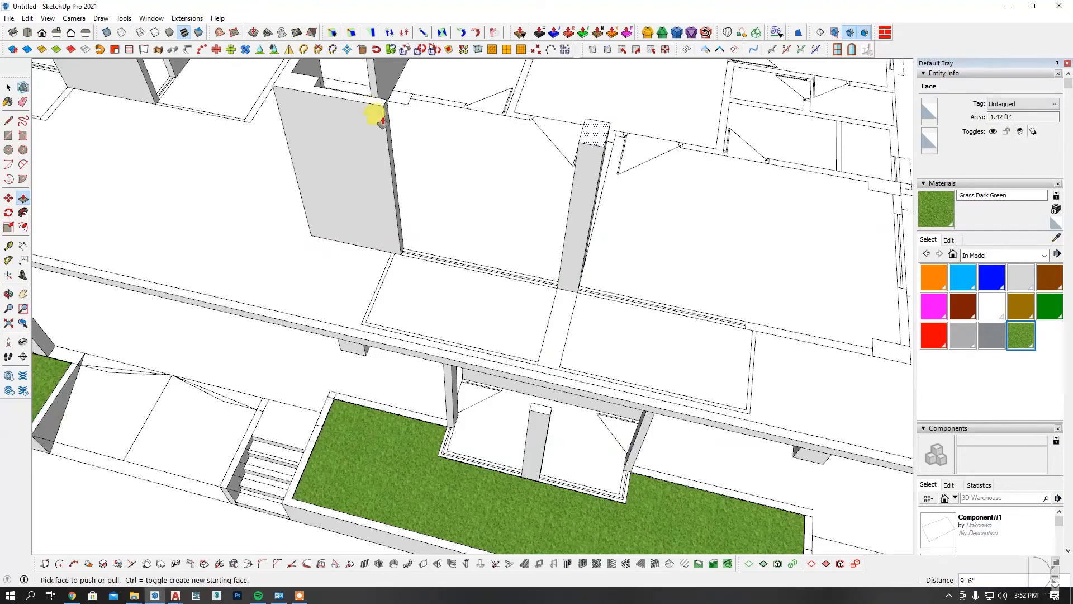
Pull the middle column's outer face 4' 6" across the veranda to the slab-side edge of the plan
middle_drag(581, 363, 503, 367)
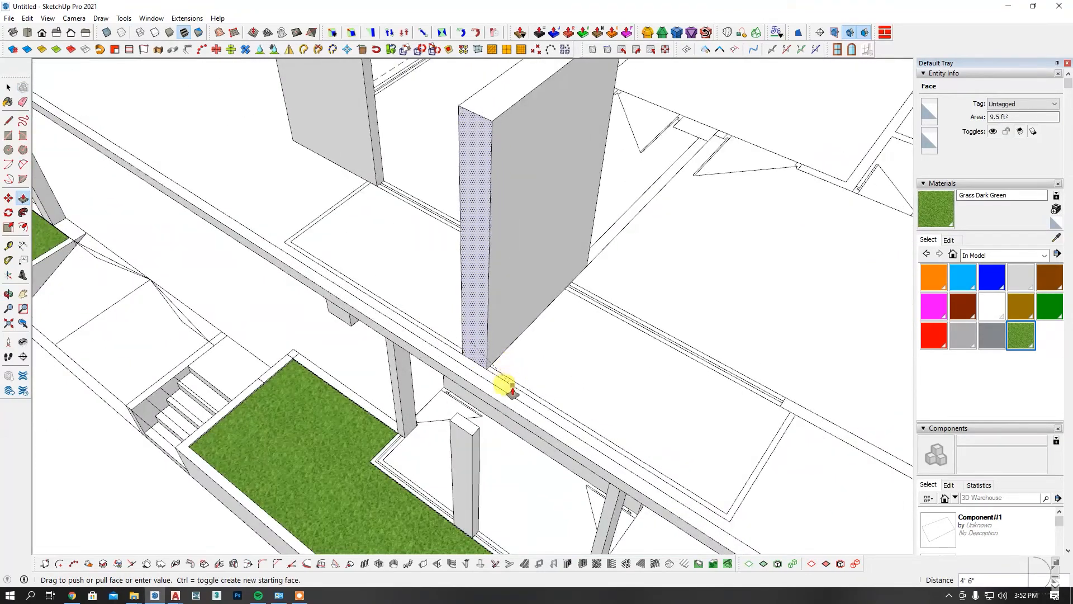
scroll(511, 388, down, 3)
middle_drag(512, 403, 90, 395)
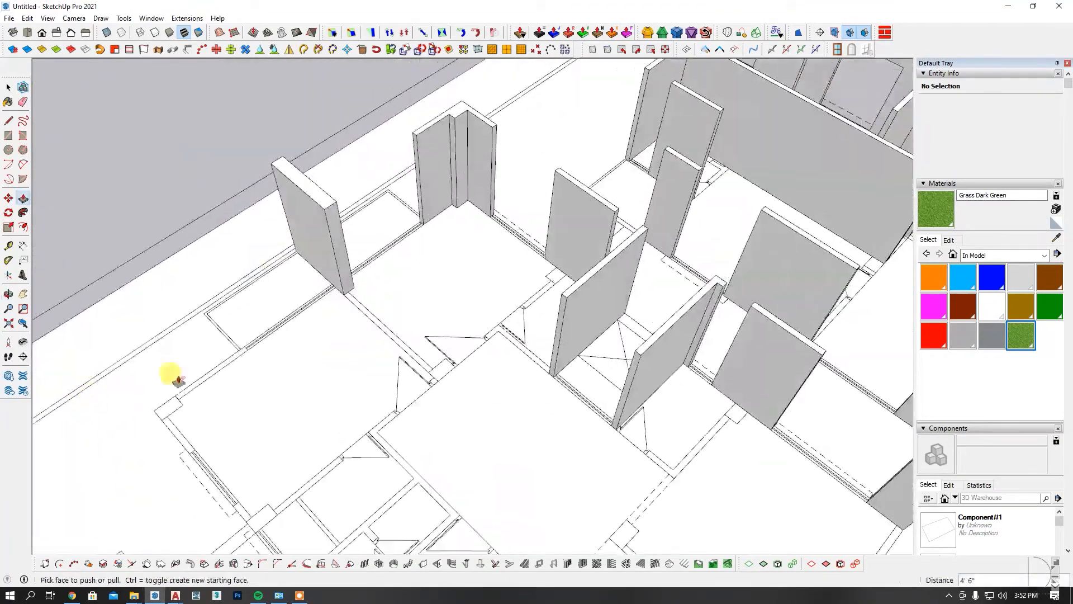
Mark off a wall-thickness strip on the middle column's inner face and pull it 10' 5" along the bedrooms' shared wall towards the dining room
scroll(356, 301, up, 4)
click(359, 272)
scroll(371, 308, up, 2)
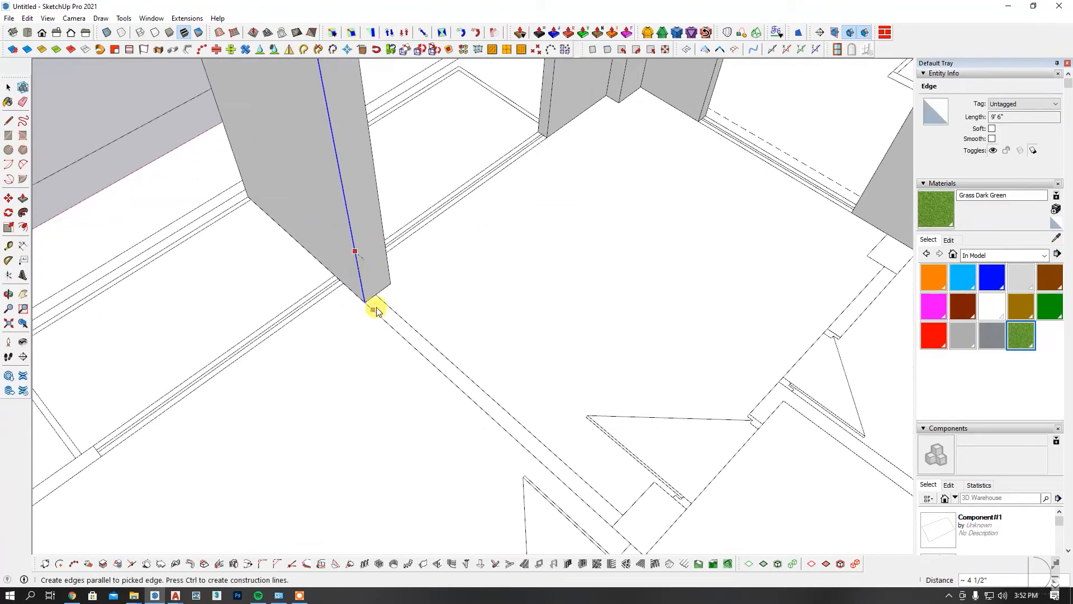
scroll(376, 296, down, 3)
key(p)
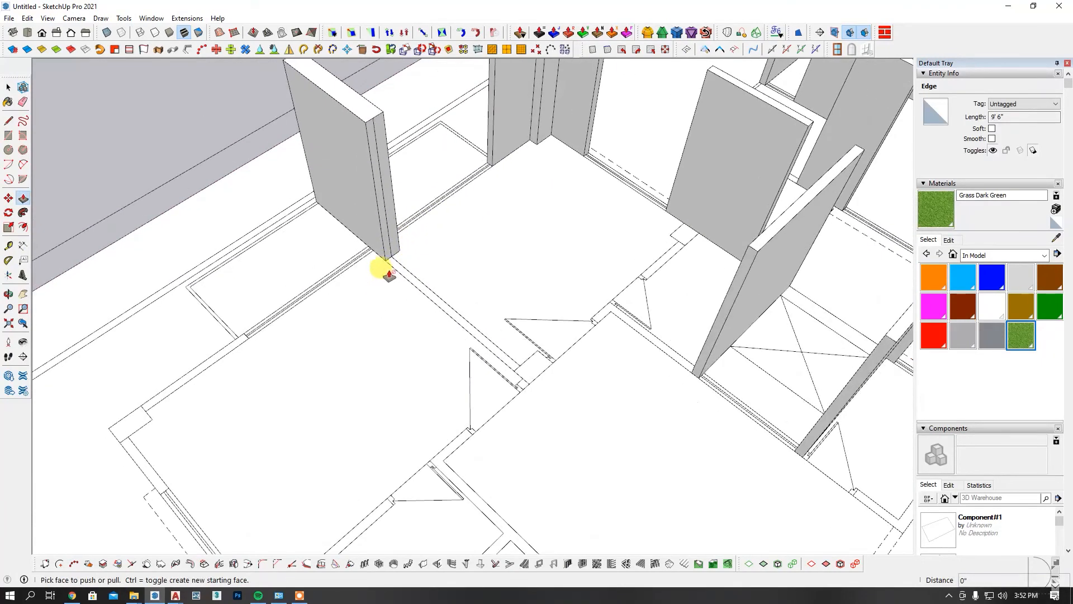
drag(388, 259, 498, 402)
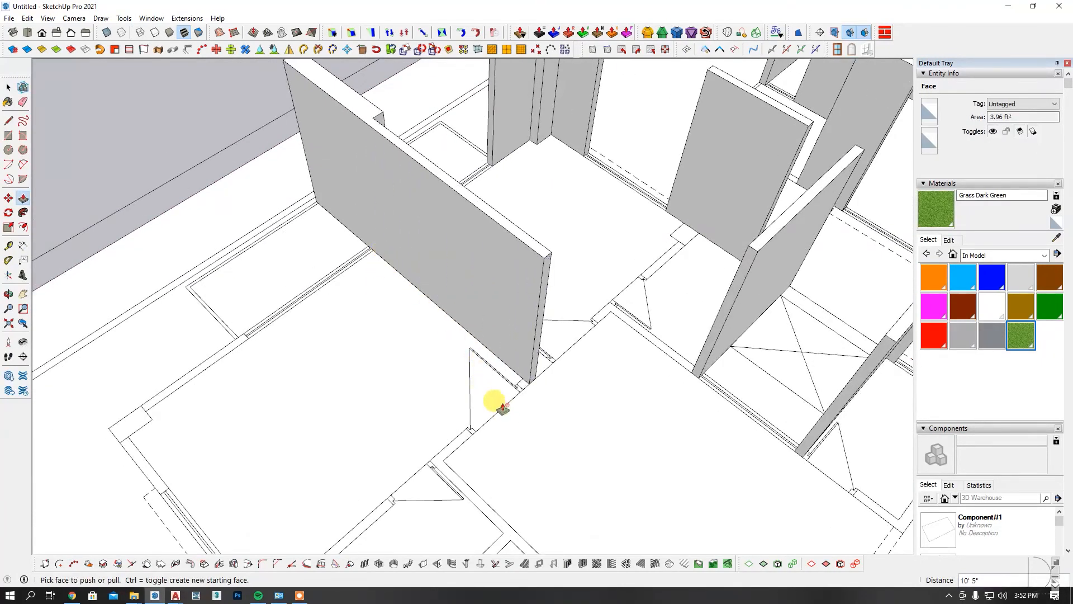
Examine the raised walls and the remaining flat floor plan from several sides and from a distance
scroll(497, 403, down, 3)
middle_drag(511, 275, 391, 308)
scroll(551, 319, up, 2)
middle_drag(554, 320, 805, 329)
scroll(447, 380, down, 2)
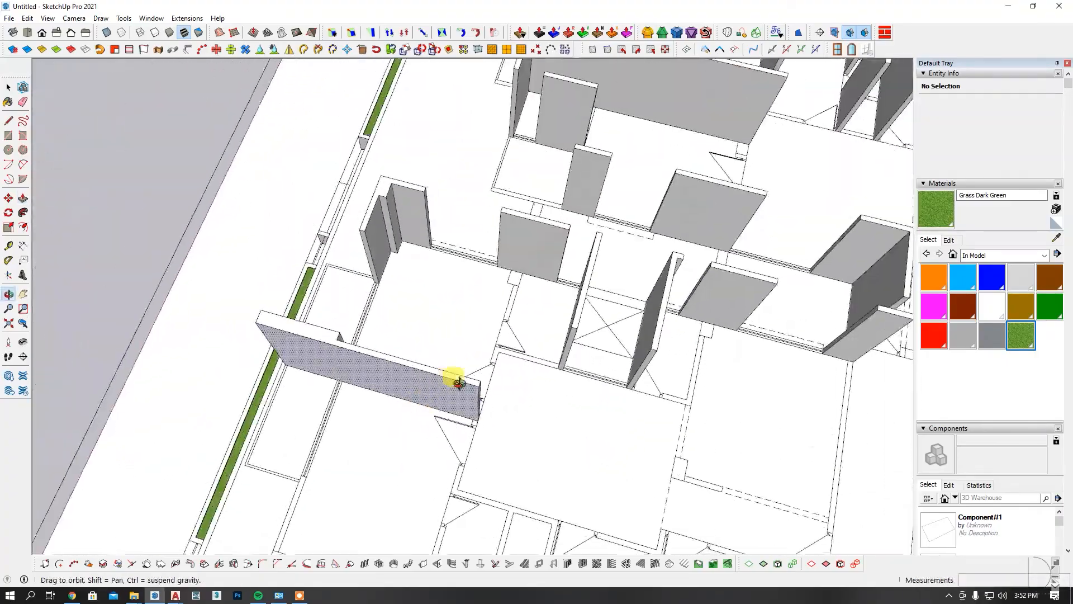
scroll(448, 385, down, 3)
middle_drag(488, 364, 522, 293)
scroll(523, 293, down, 4)
mouse_move(525, 329)
middle_down()
mouse_move(527, 359)
mouse_move(470, 341)
mouse_move(530, 349)
middle_up()
scroll(444, 335, up, 5)
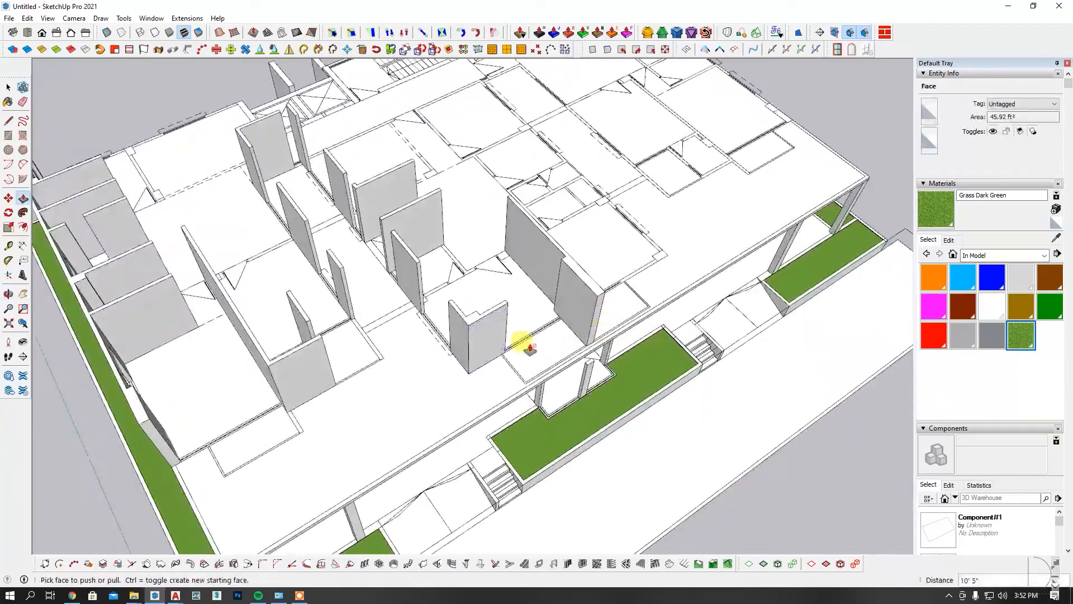
scroll(530, 347, down, 4)
middle_drag(443, 335, 492, 269)
scroll(509, 229, down, 2)
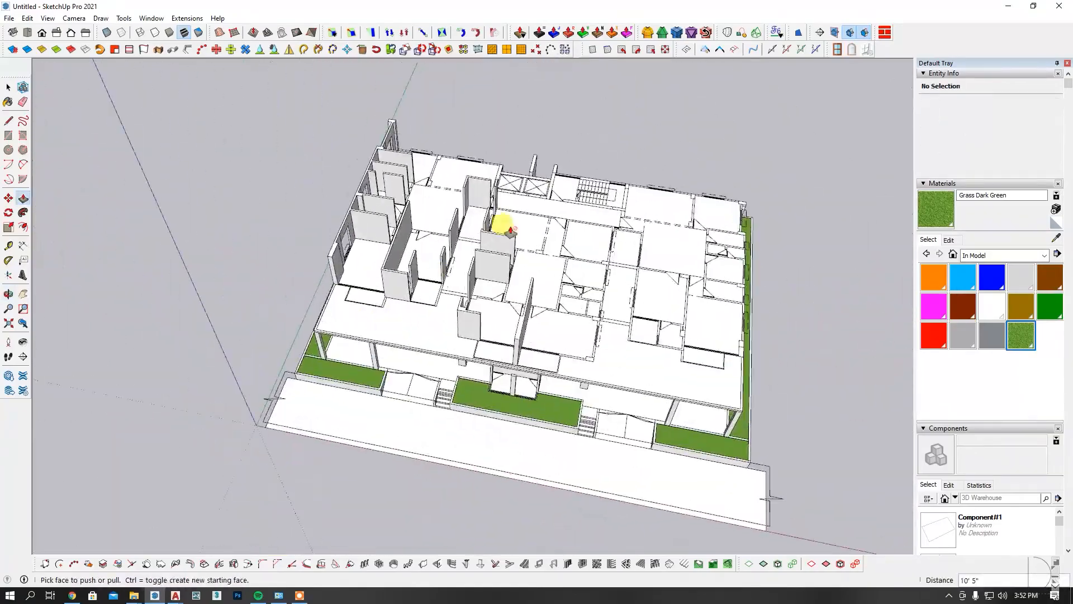